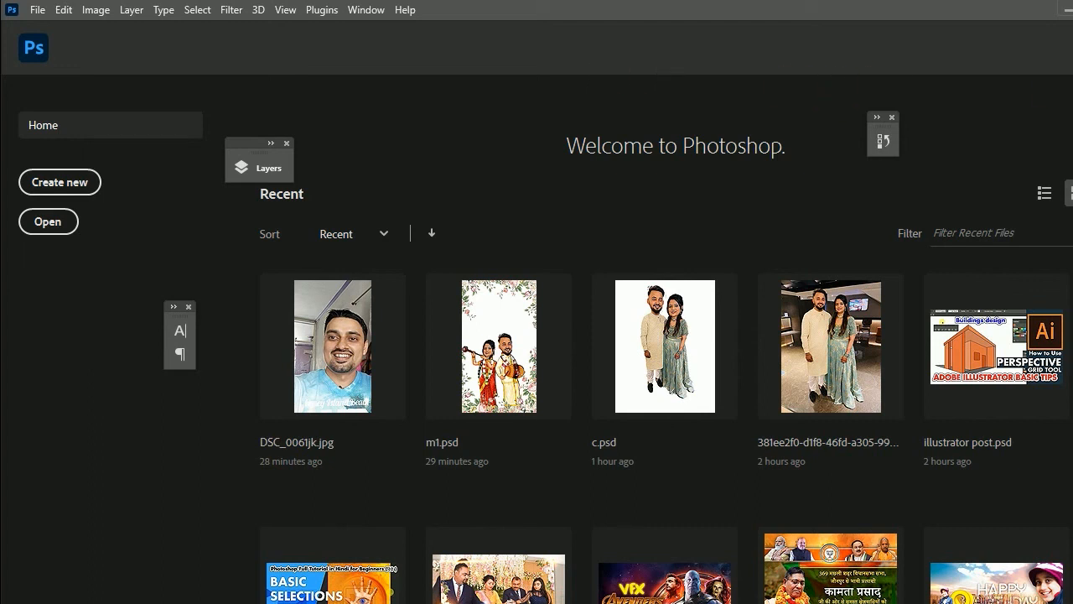
# Open the photo DSC_0061jk.jpg and move the floating History panel away from the image.
pyautogui.scroll(-3, 667, 361)
pyautogui.scroll(3, 667, 360)
pyautogui.hotkey('ctrl', 'n')
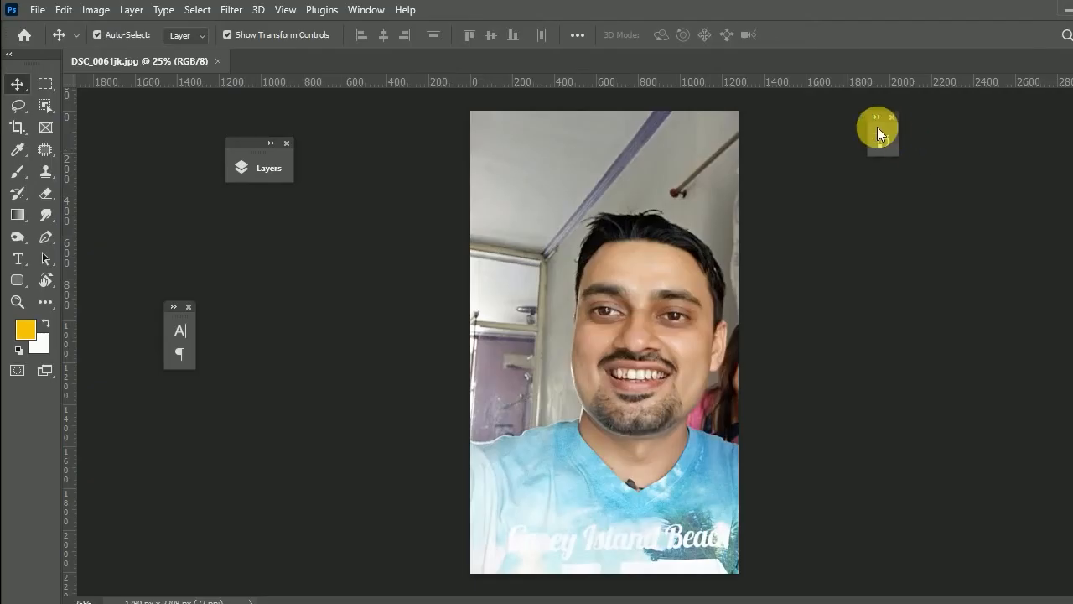
pyautogui.moveTo(878, 129); pyautogui.dragTo(1035, 123)
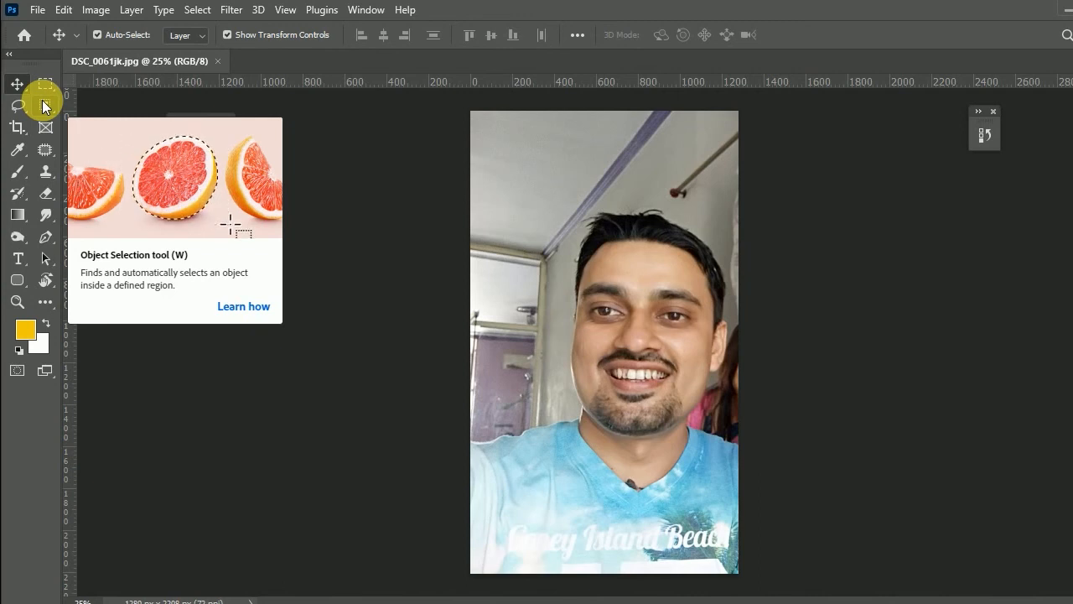
# Select the man with the Object Selection tool and refine the selection around his ear and hair with extra selection areas.
pyautogui.moveTo(45, 105); pyautogui.dragTo(92, 107)
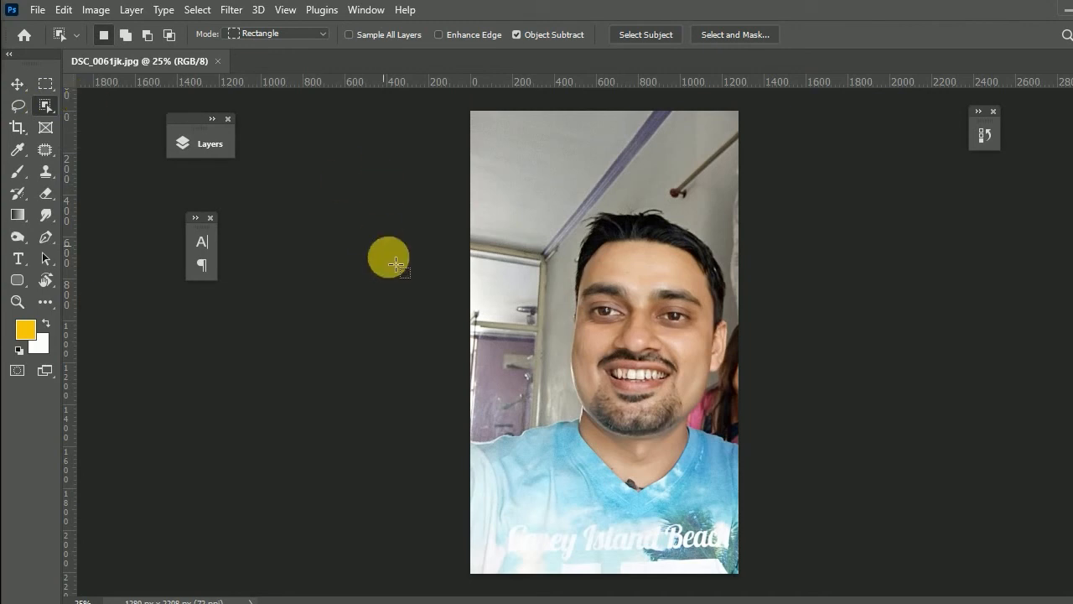
pyautogui.moveTo(467, 191); pyautogui.dragTo(755, 584)
pyautogui.scroll(5, 707, 420)
pyautogui.moveTo(723, 378); pyautogui.dragTo(651, 445)
pyautogui.moveTo(698, 303); pyautogui.dragTo(748, 373)
pyautogui.moveTo(639, 106); pyautogui.dragTo(695, 147)
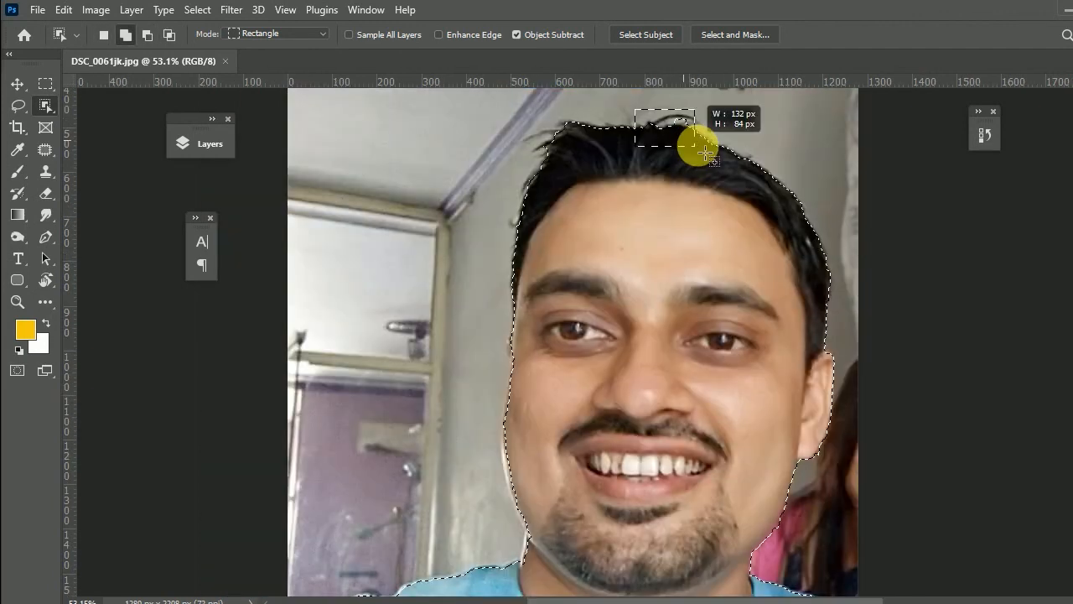
pyautogui.moveTo(532, 115); pyautogui.dragTo(556, 148)
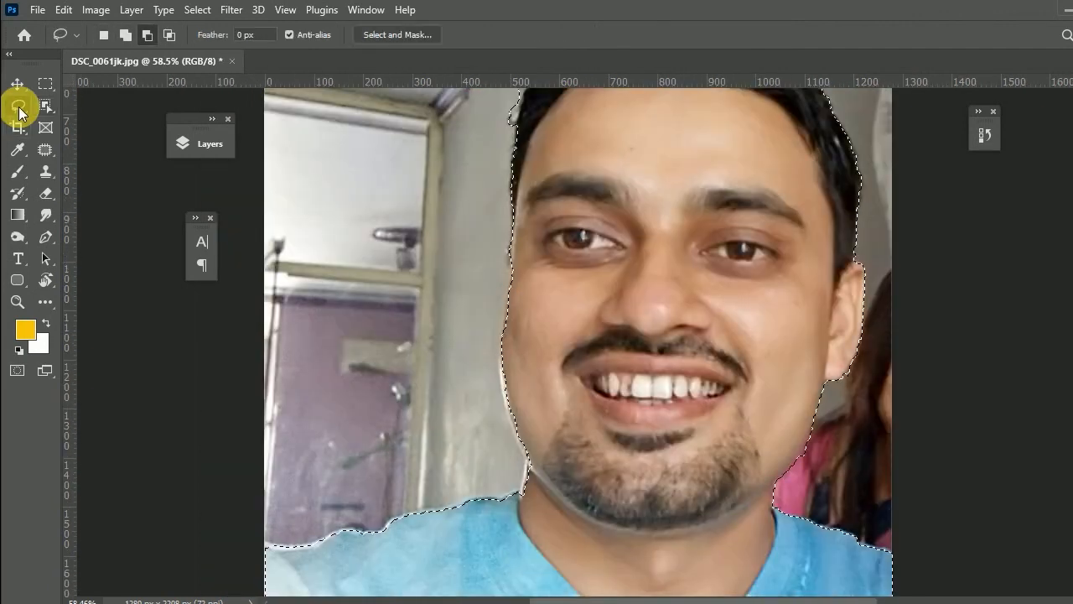
# Correct the selection edge along the man's cheek and jaw beside the wall with the Lasso tool.
pyautogui.moveTo(20, 106); pyautogui.dragTo(64, 106)
pyautogui.click(64, 105)
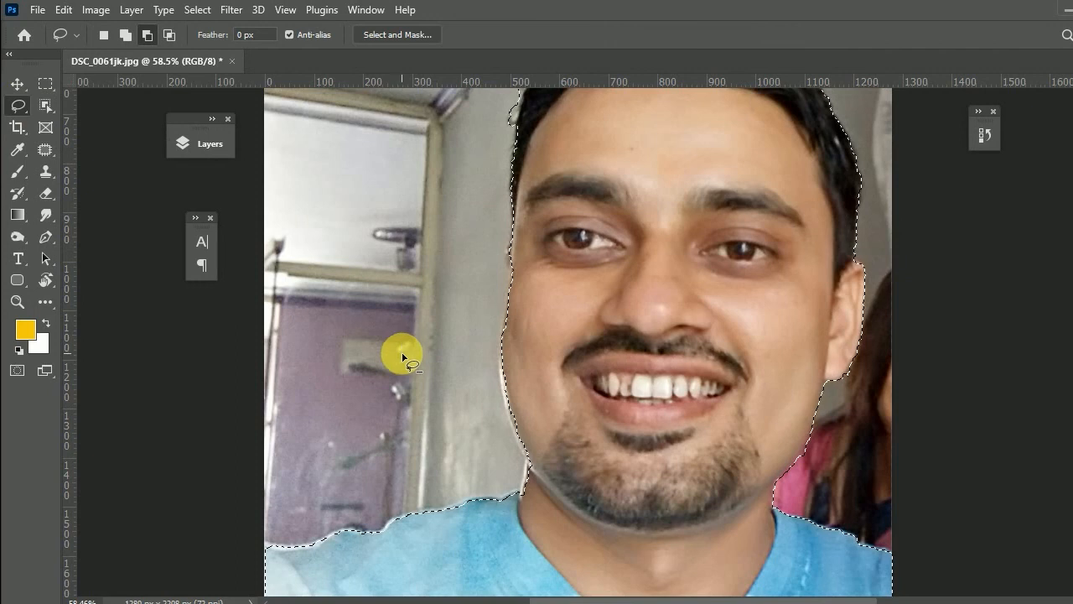
pyautogui.moveTo(502, 393)
pyautogui.mouseDown()
pyautogui.moveTo(516, 446)
pyautogui.moveTo(542, 461)
pyautogui.mouseUp()
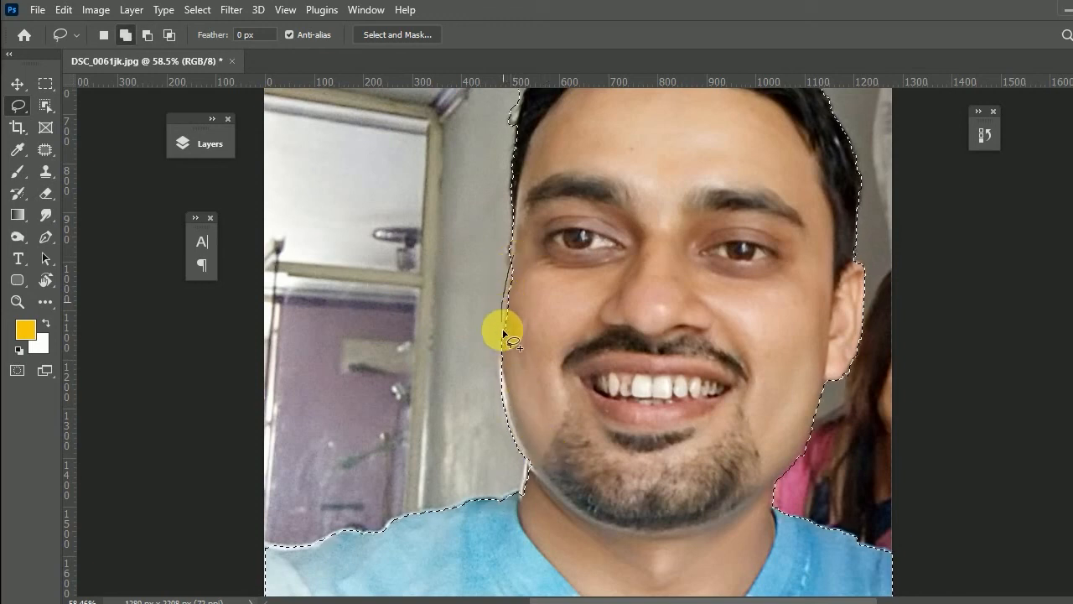
pyautogui.scroll(-4, 532, 217)
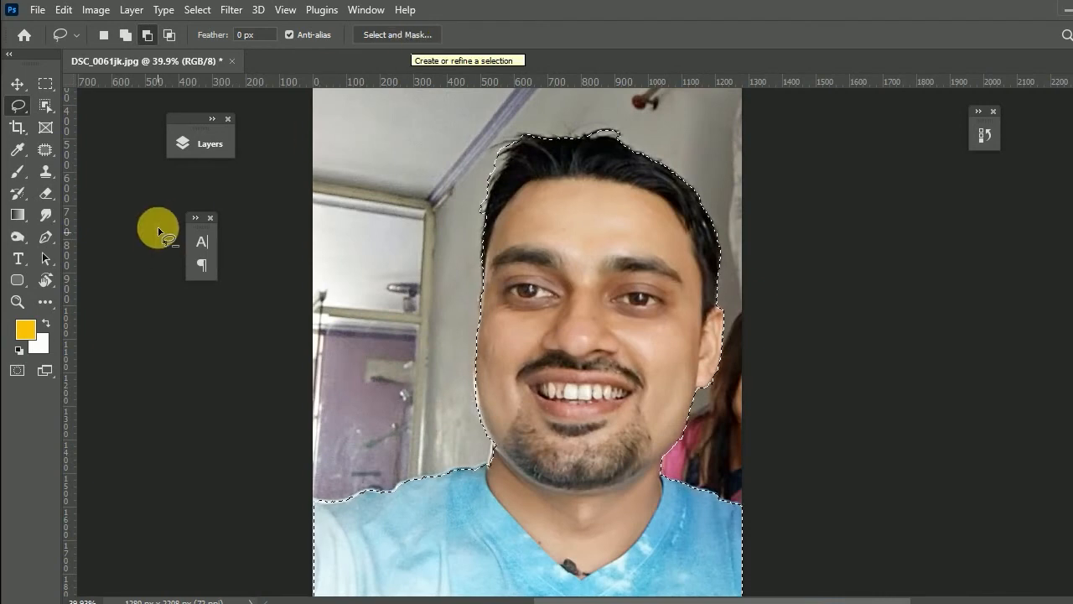
# Convert the locked Background into a normal layer named Layer 0.
pyautogui.click(207, 147)
pyautogui.doubleClick(377, 126)
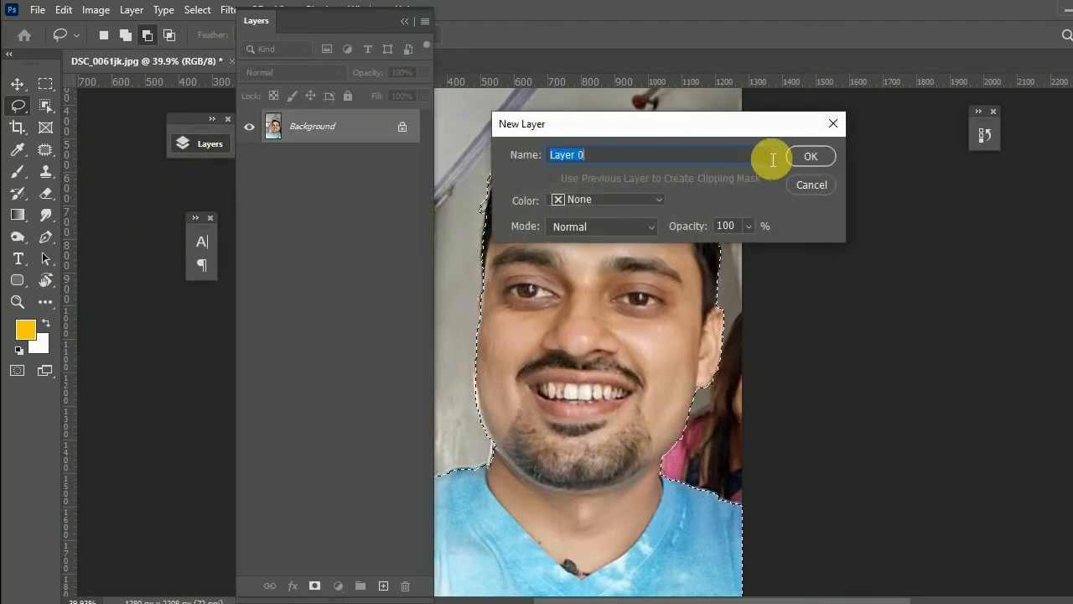
pyautogui.click(800, 157)
pyautogui.click(403, 23)
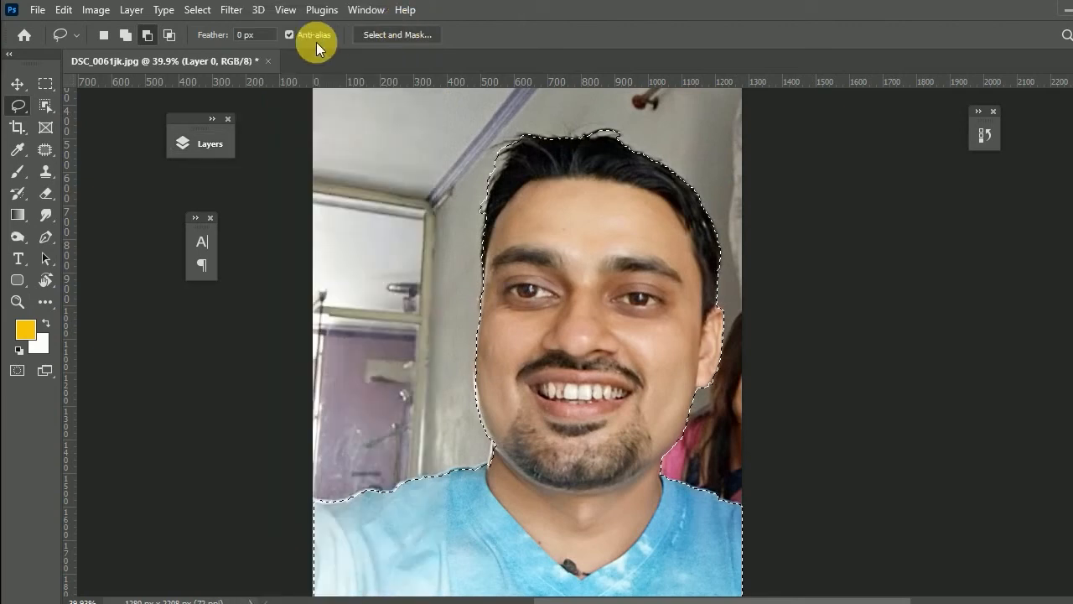
# Open the selection in Select and Mask with the Overlay view and lower the overlay opacity slightly.
pyautogui.click(385, 34)
pyautogui.click(960, 146)
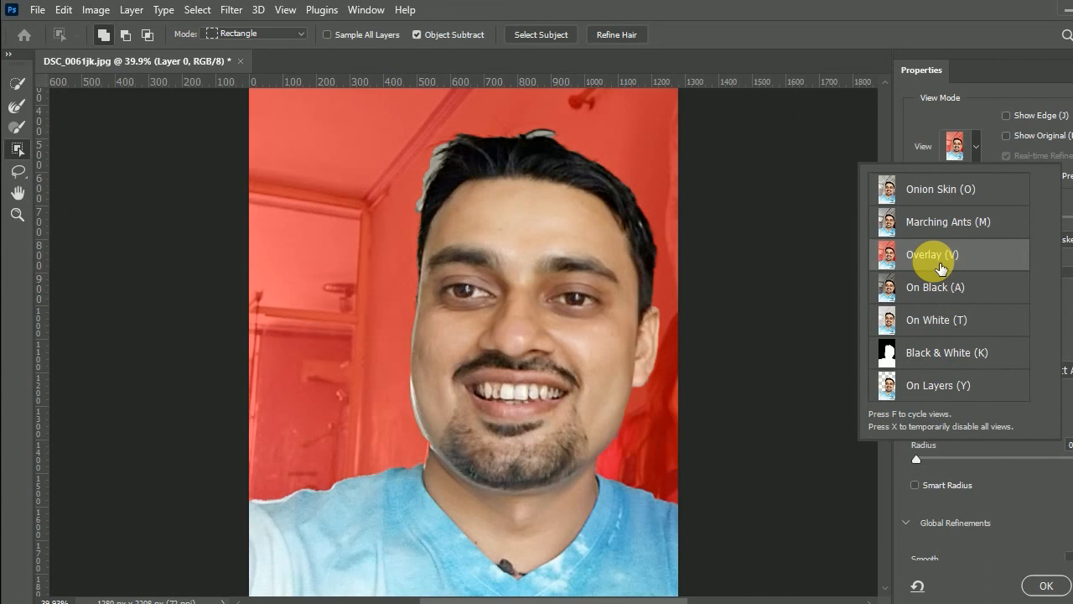
pyautogui.click(923, 112)
pyautogui.moveTo(1020, 227)
pyautogui.mouseDown()
pyautogui.moveTo(973, 234)
pyautogui.moveTo(1046, 228)
pyautogui.moveTo(931, 220)
pyautogui.moveTo(1002, 220)
pyautogui.mouseUp()
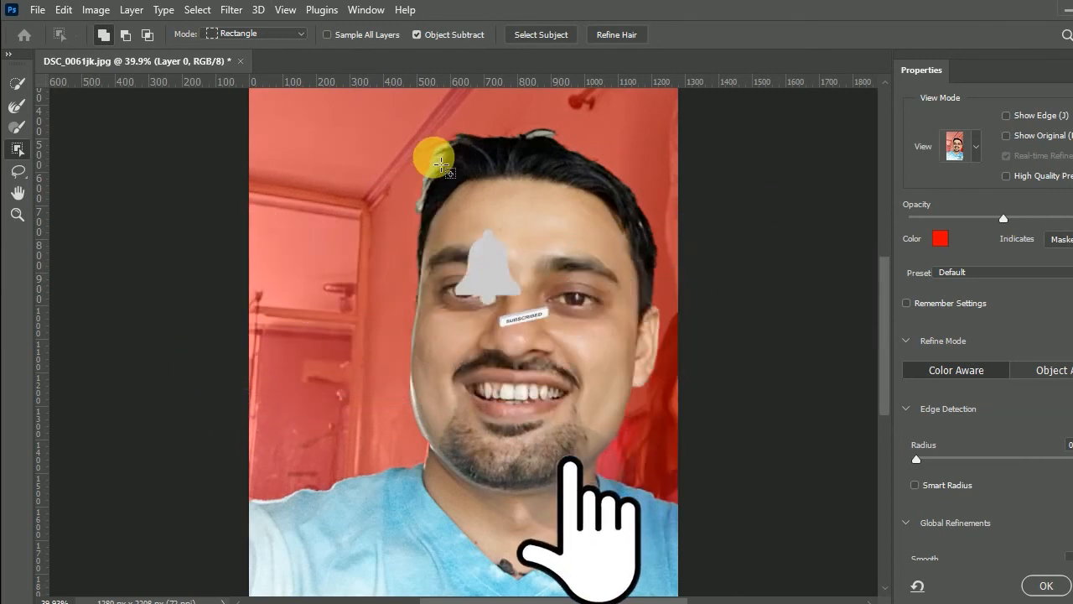
# Increase the Edge Detection radius until the selection follows the fine hair strands on top of the head.
pyautogui.scroll(-1, 904, 438)
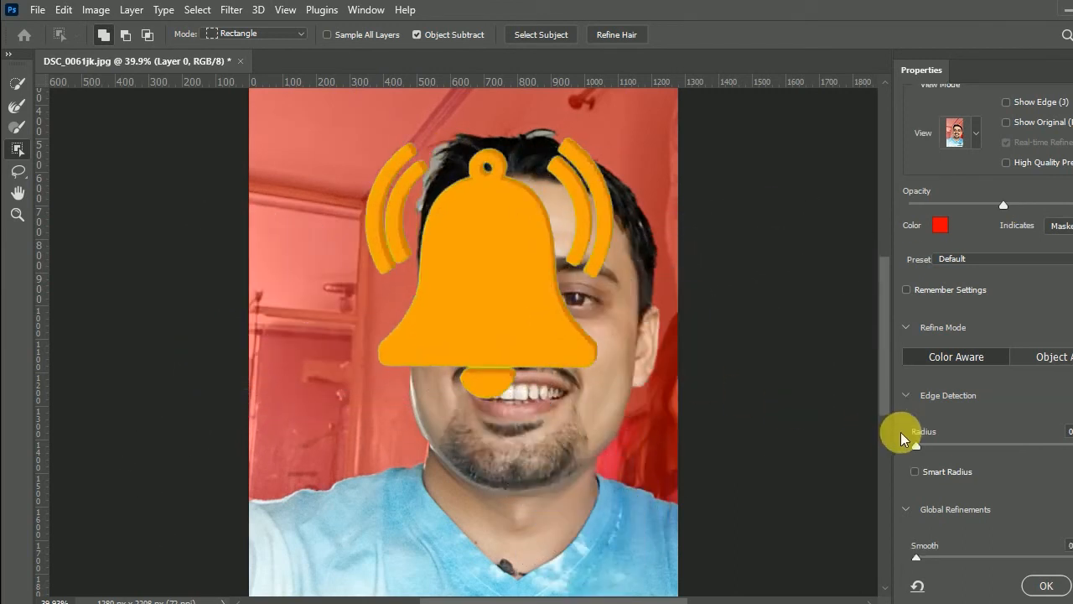
pyautogui.scroll(-5, 907, 415)
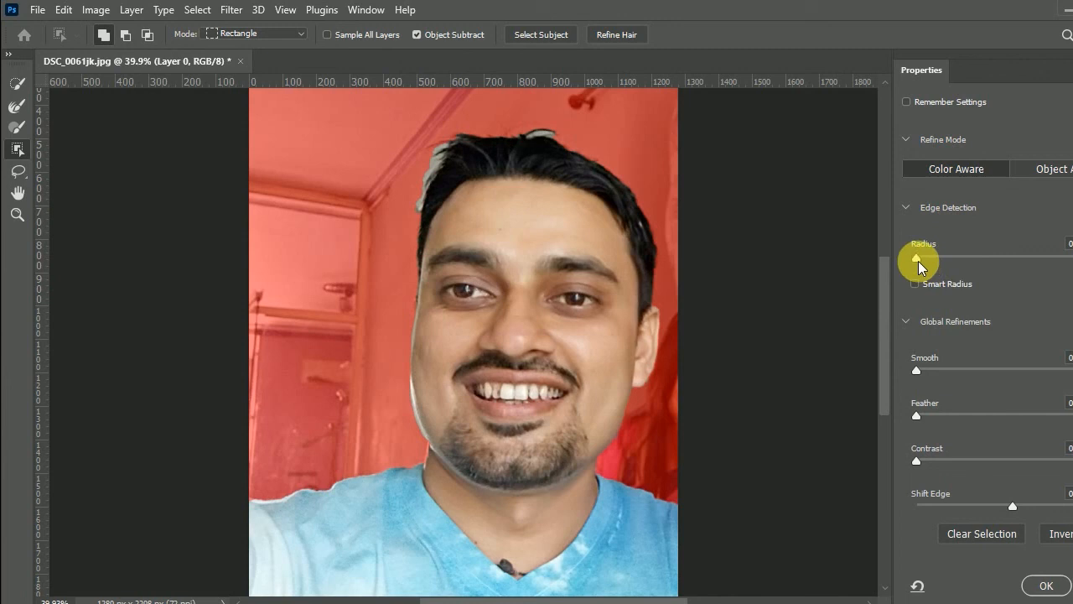
pyautogui.moveTo(919, 261); pyautogui.dragTo(974, 264)
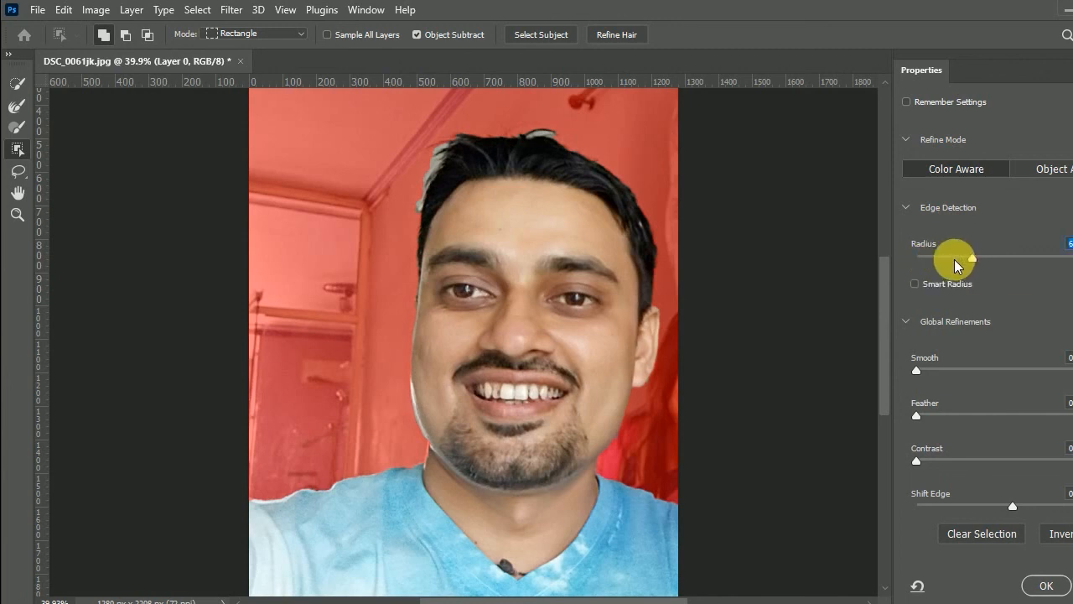
pyautogui.moveTo(972, 257); pyautogui.dragTo(1020, 259)
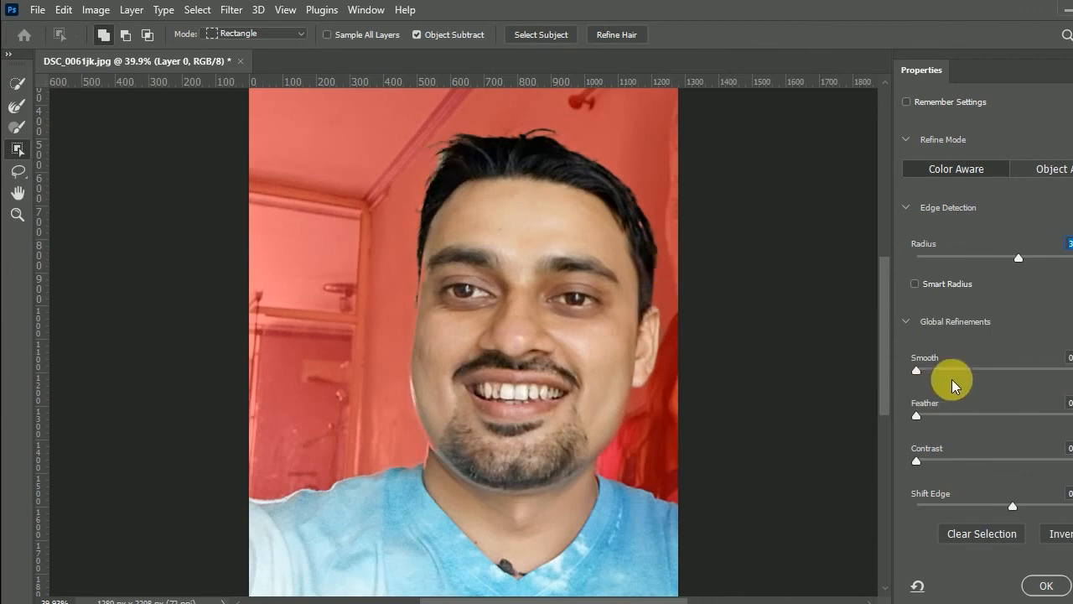
pyautogui.moveTo(959, 258); pyautogui.dragTo(914, 256)
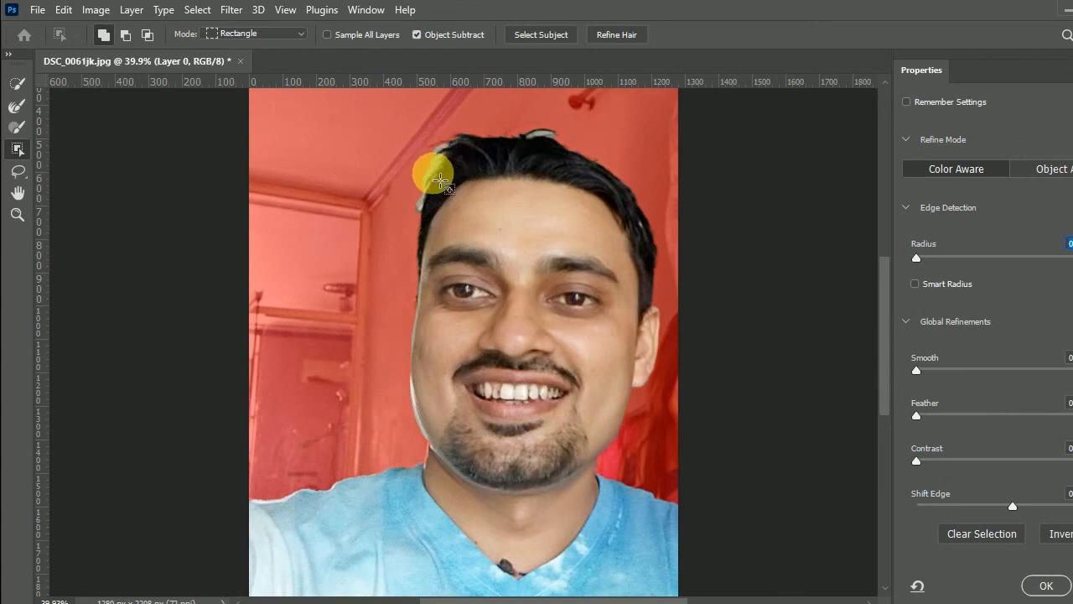
pyautogui.moveTo(918, 257); pyautogui.dragTo(981, 258)
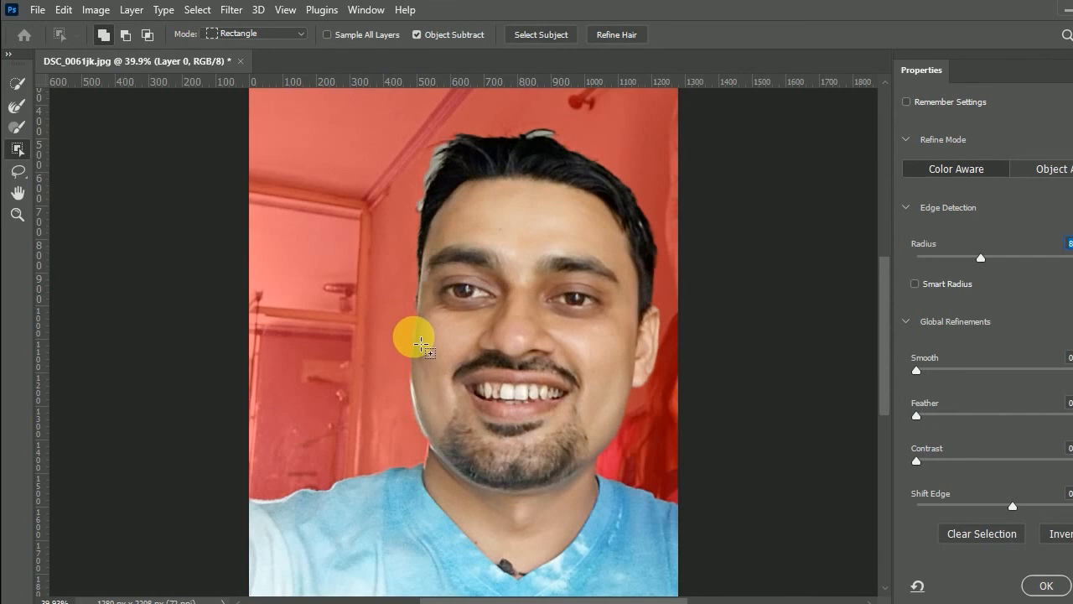
pyautogui.moveTo(981, 258); pyautogui.dragTo(1021, 261)
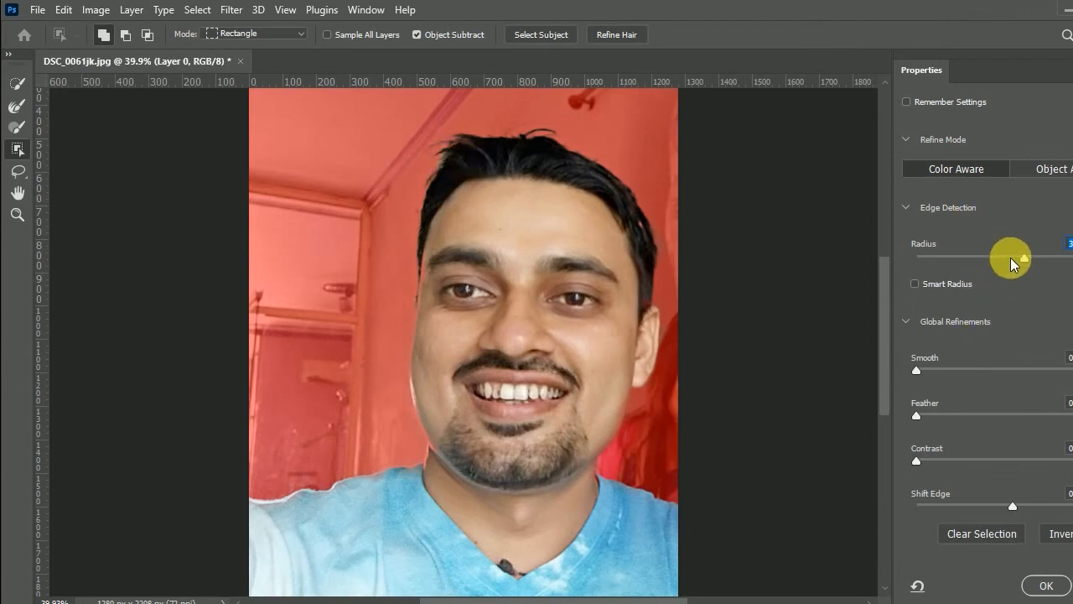
pyautogui.moveTo(1028, 263); pyautogui.dragTo(1033, 265)
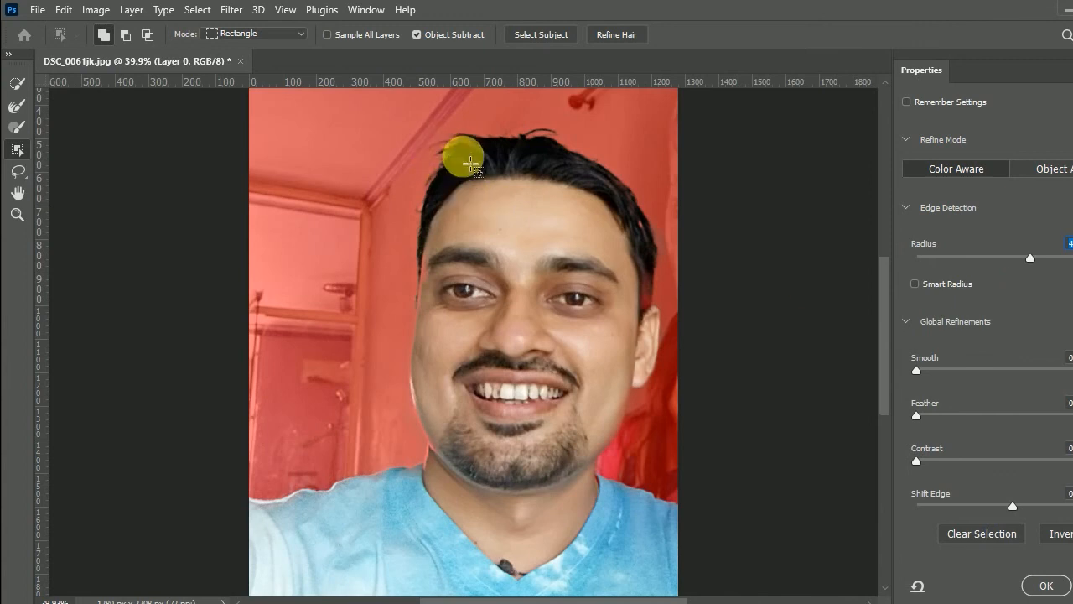
# Set Smooth to 9, add a slight feather, raise the contrast and apply the refined selection.
pyautogui.click(935, 372)
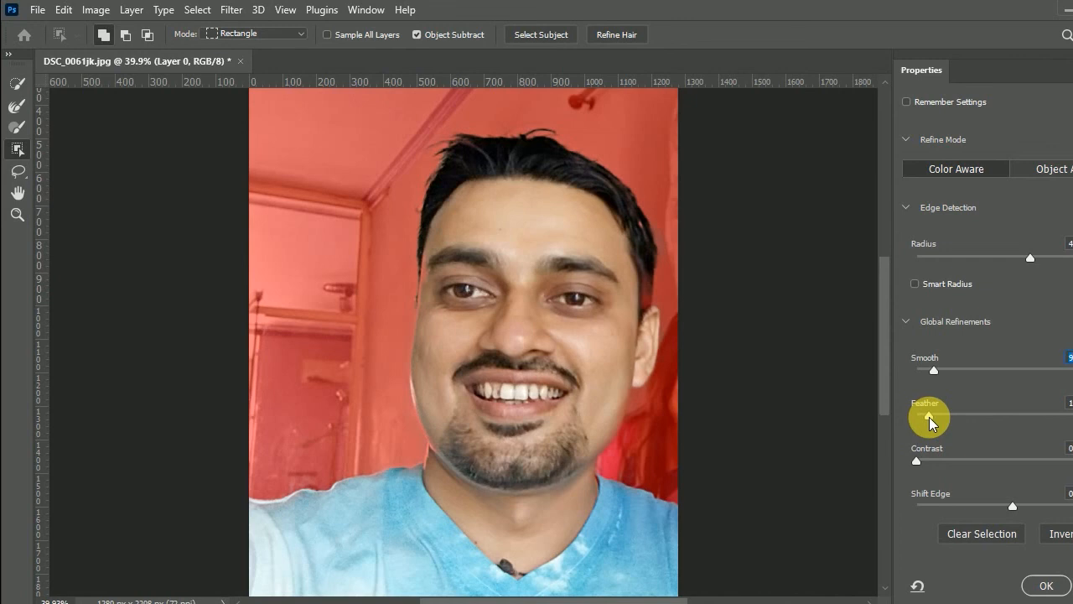
pyautogui.click(937, 423)
pyautogui.moveTo(917, 461); pyautogui.dragTo(990, 465)
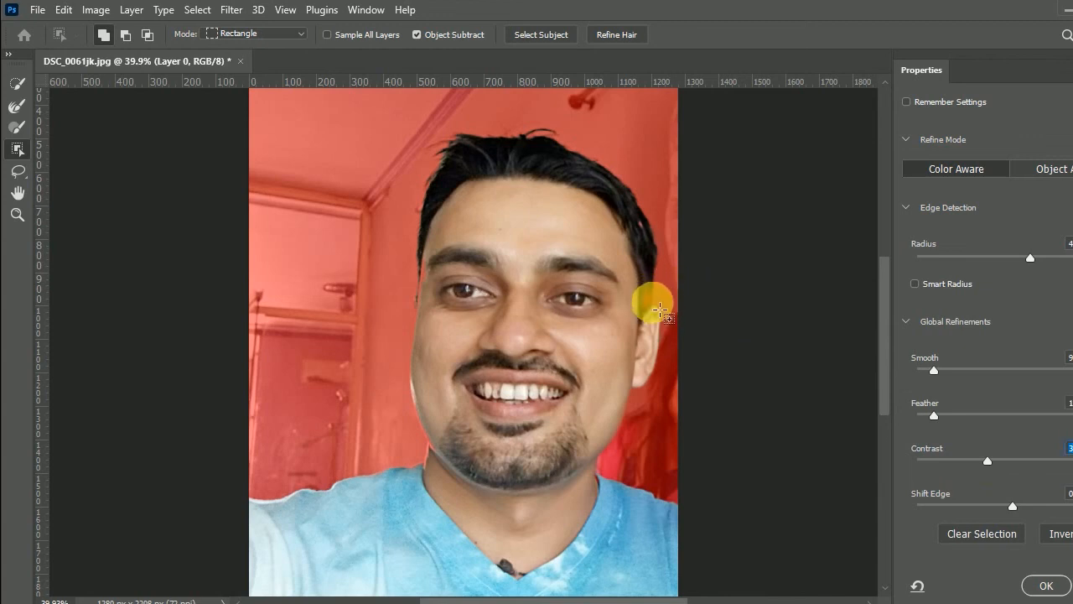
pyautogui.click(1046, 585)
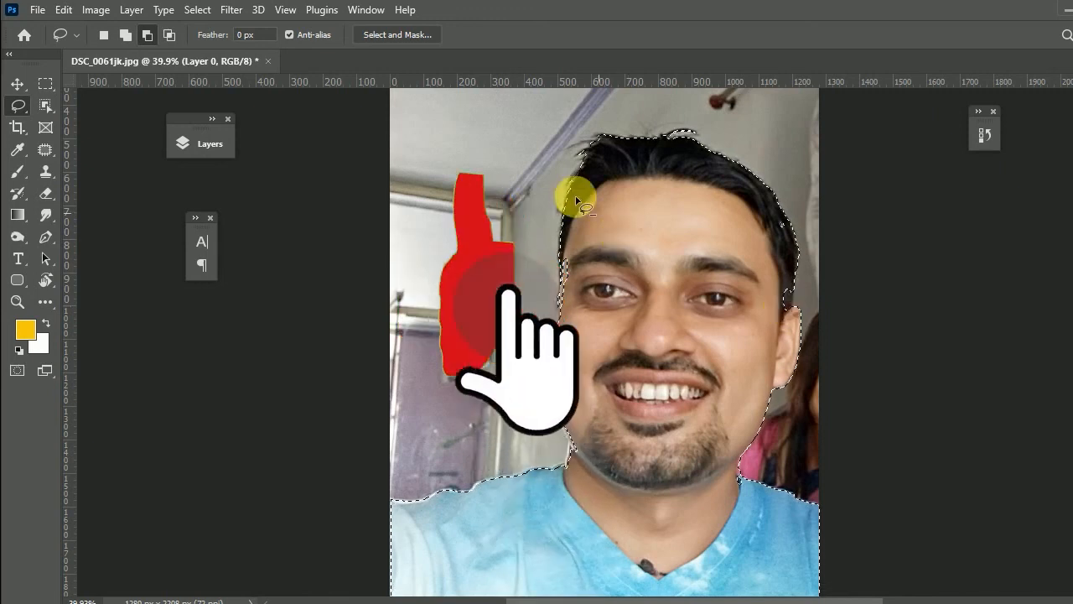
# Try deleting the background by inverting the selection, and undo the deletion.
pyautogui.click(200, 9)
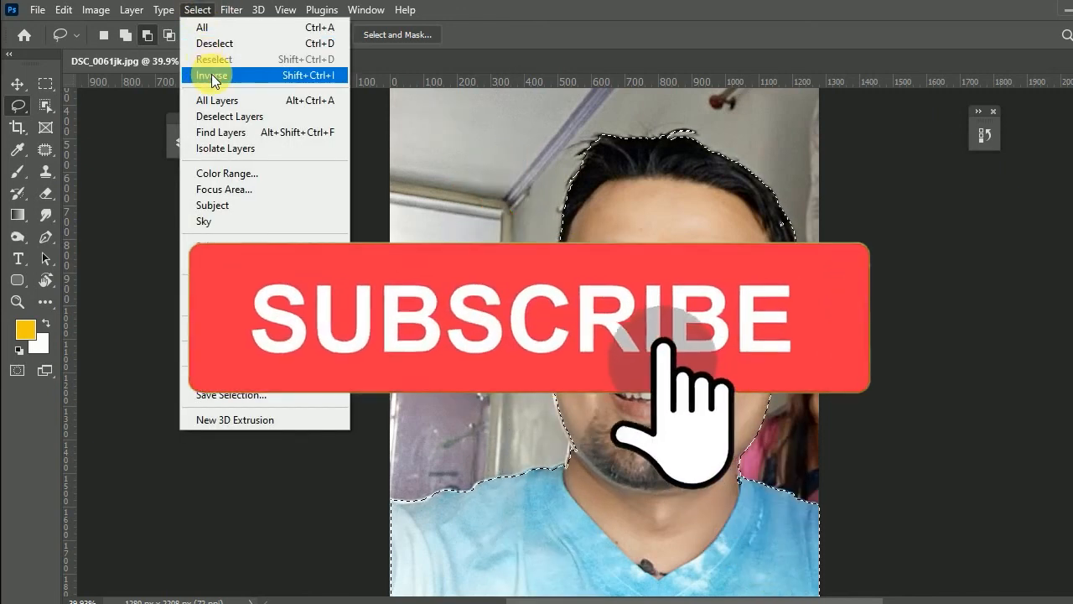
pyautogui.click(212, 76)
pyautogui.press('Delete')
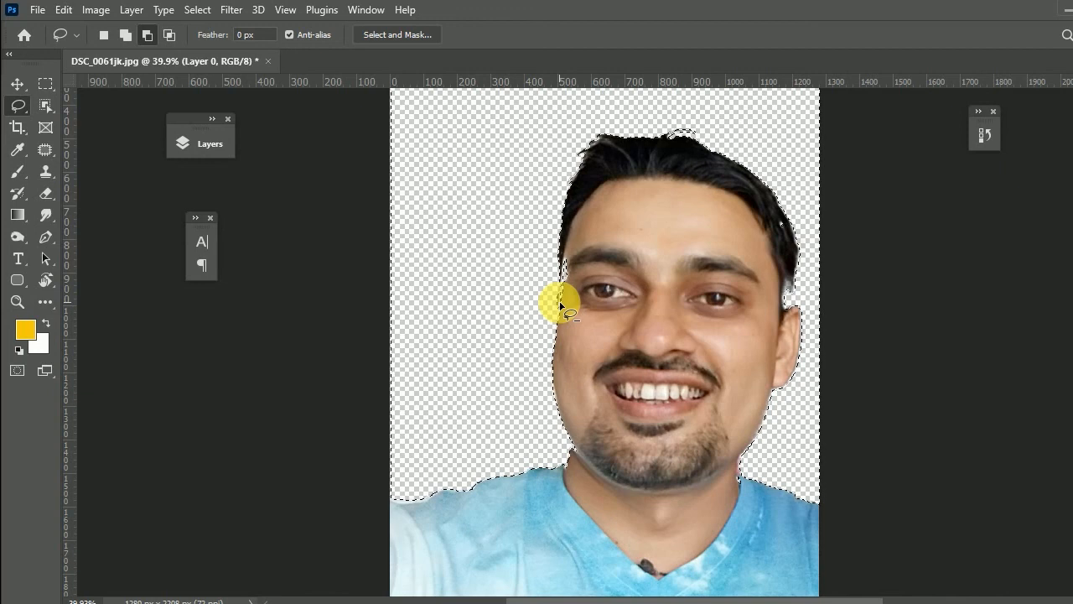
pyautogui.hotkey('ctrl', 'z')
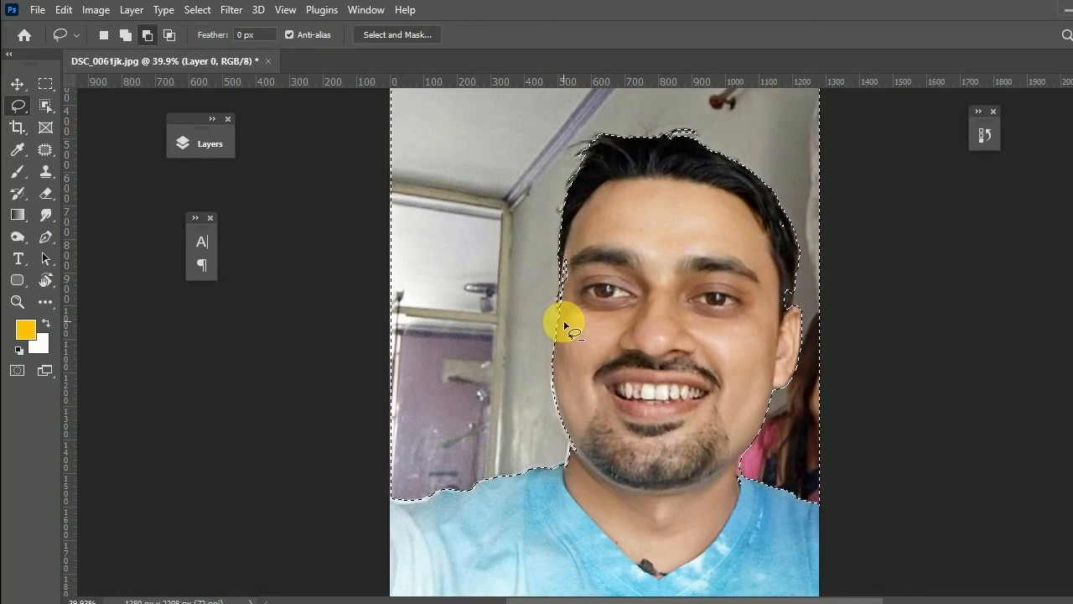
# Show the Layers panel and place it beside the photo so the image stays uncovered.
pyautogui.press('F7')
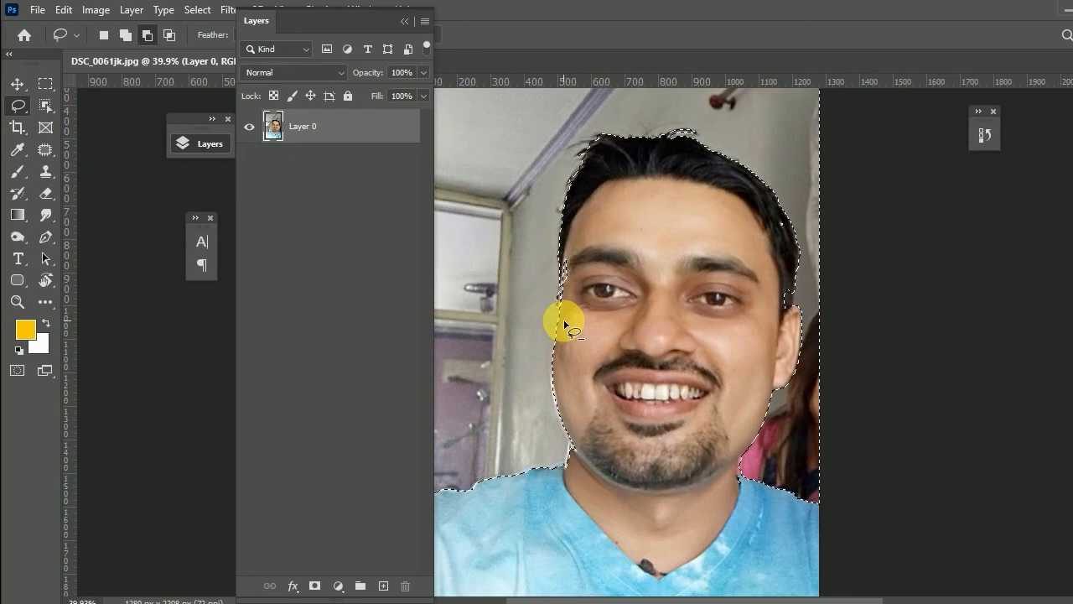
pyautogui.moveTo(257, 21); pyautogui.dragTo(987, 102)
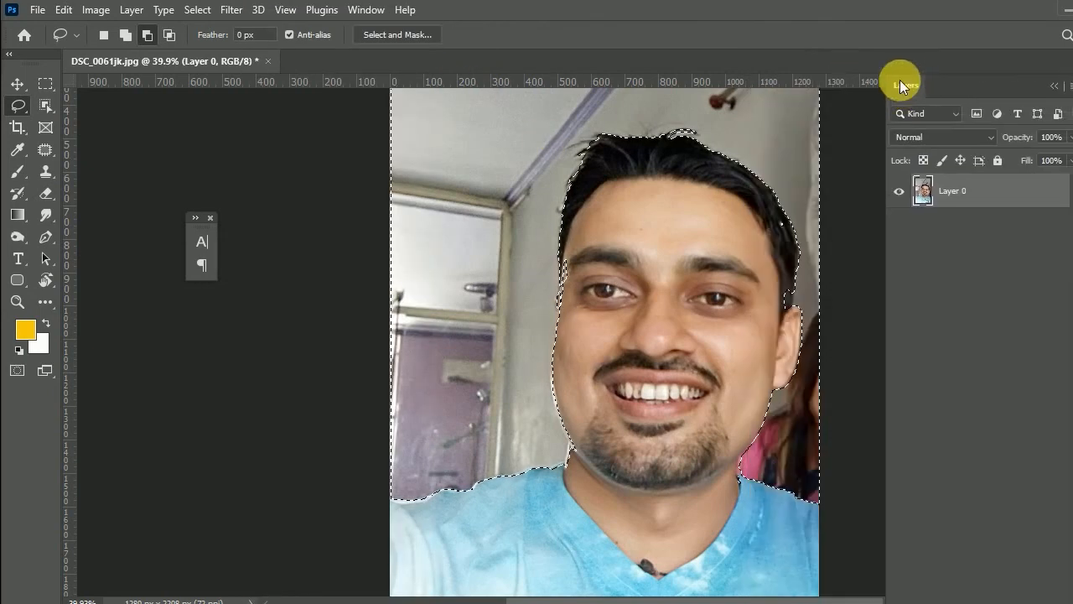
pyautogui.moveTo(899, 84); pyautogui.dragTo(891, 84)
pyautogui.scroll(-3, 541, 307)
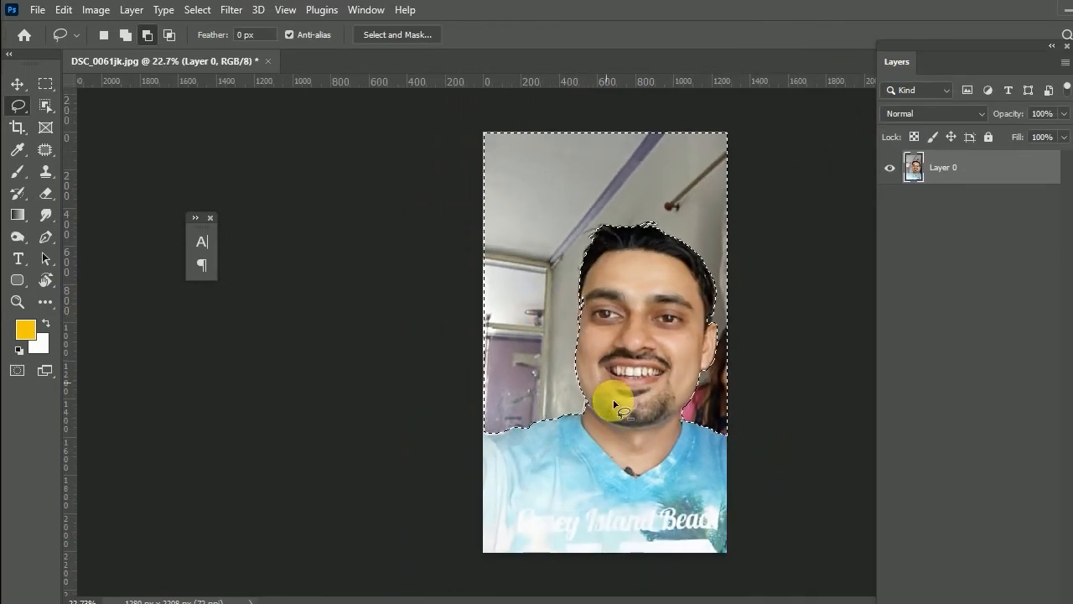
pyautogui.scroll(1, 676, 313)
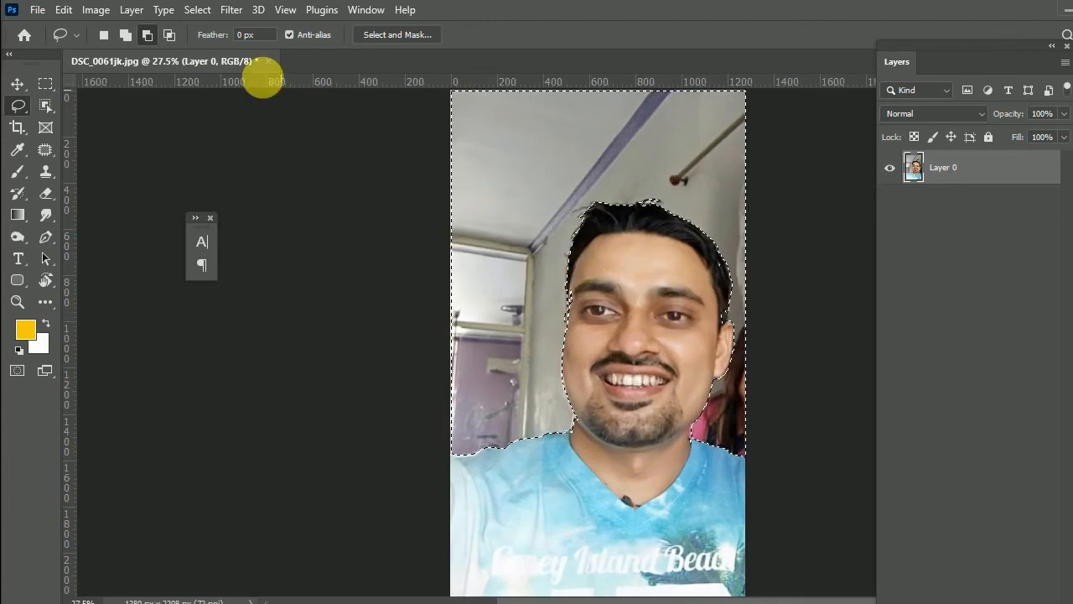
# Invert the selection back to the man and add a layer mask to Layer 0 that hides the background.
pyautogui.click(197, 9)
pyautogui.click(210, 75)
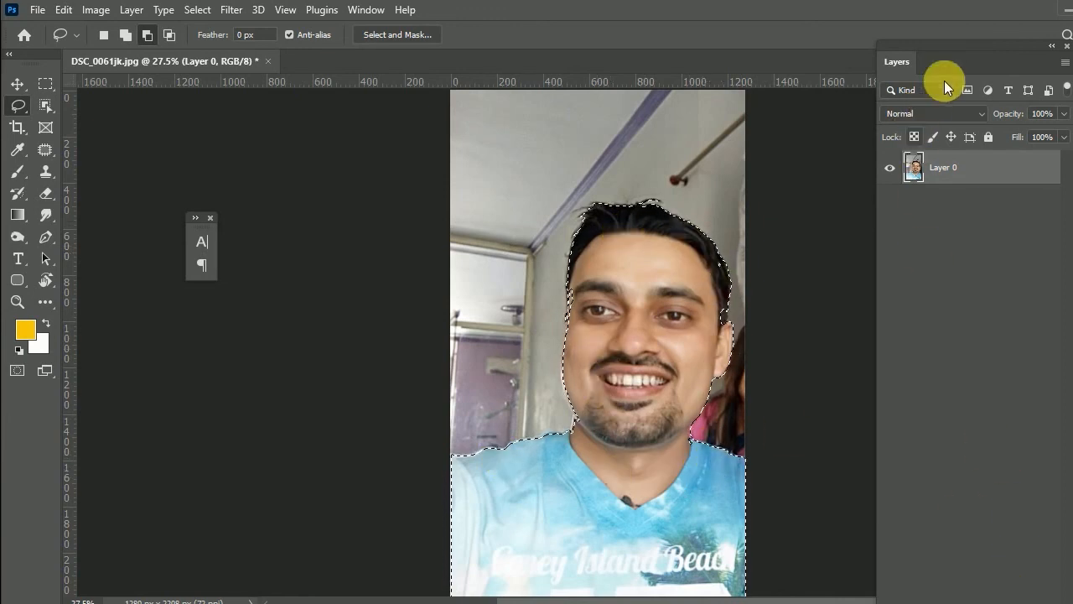
pyautogui.moveTo(947, 49); pyautogui.dragTo(946, 30)
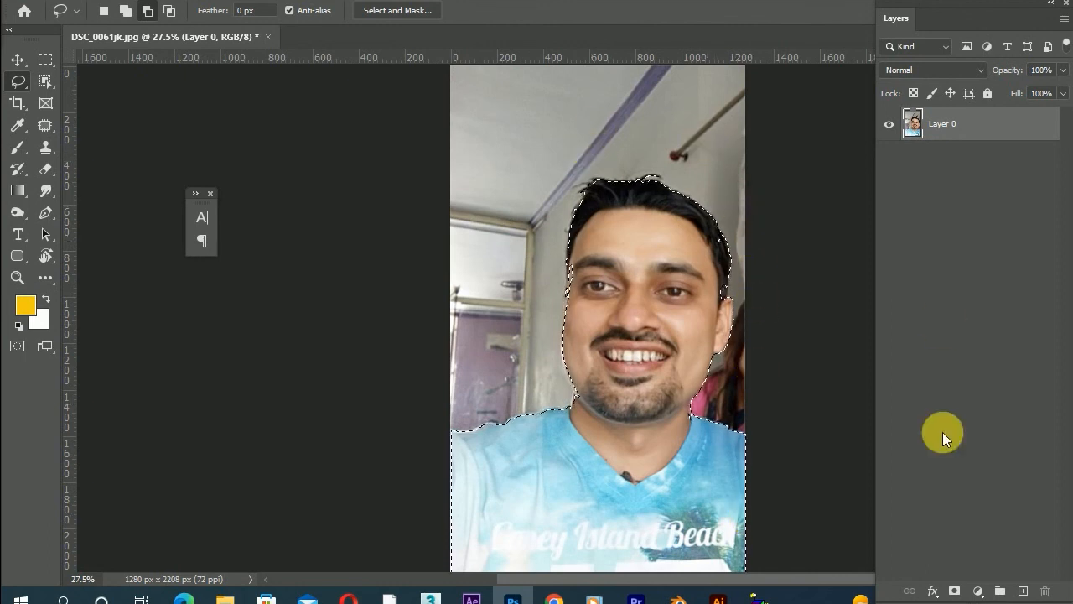
pyautogui.click(956, 591)
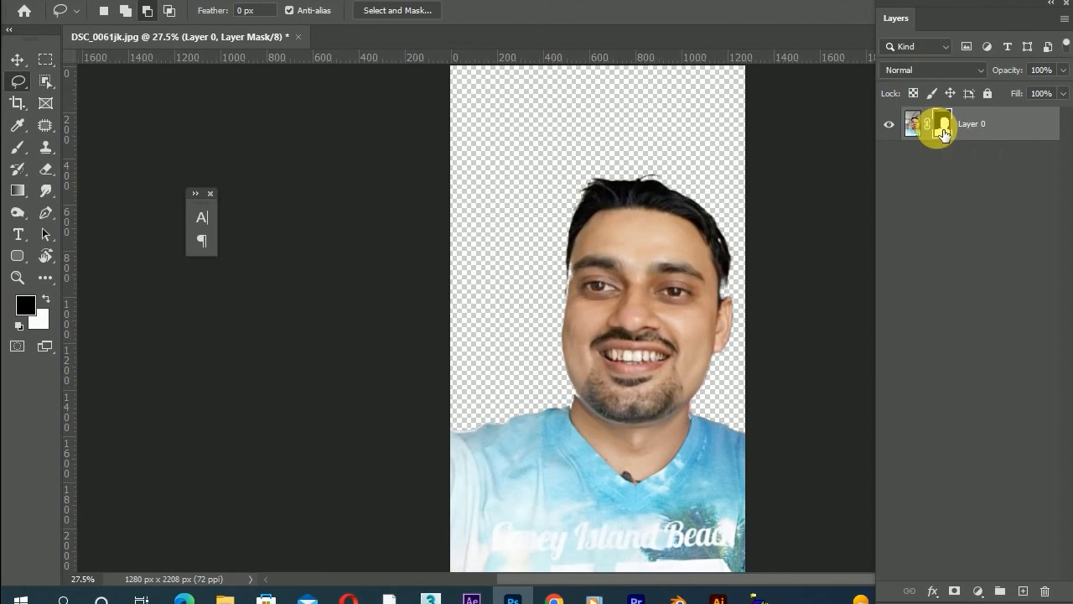
# Target the layer mask of Layer 0 instead of its image and activate the Brush tool.
pyautogui.scroll(6, 687, 290)
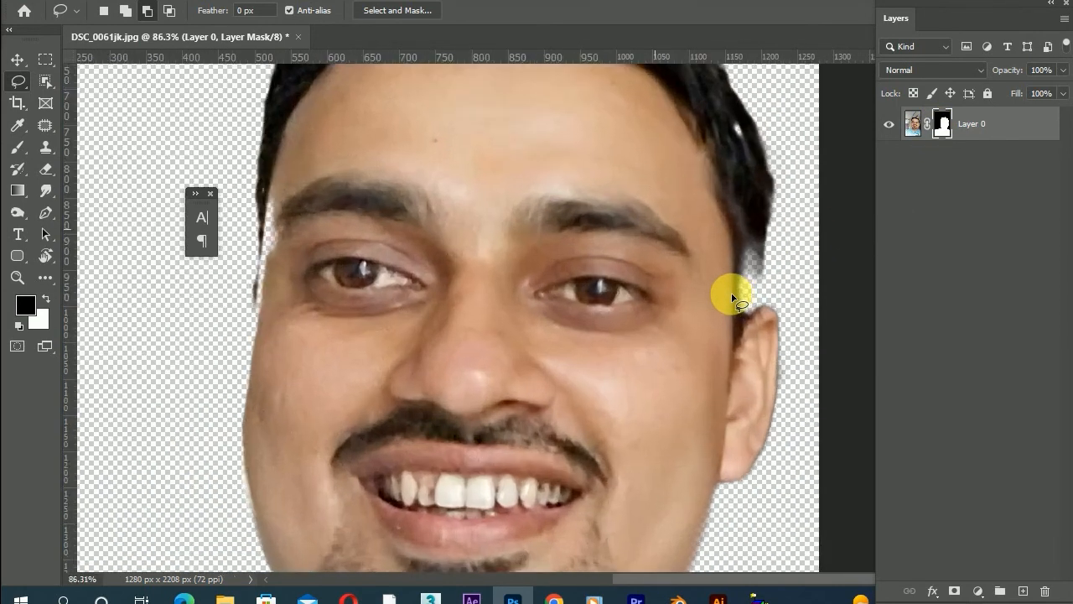
pyautogui.moveTo(659, 180); pyautogui.dragTo(718, 268)
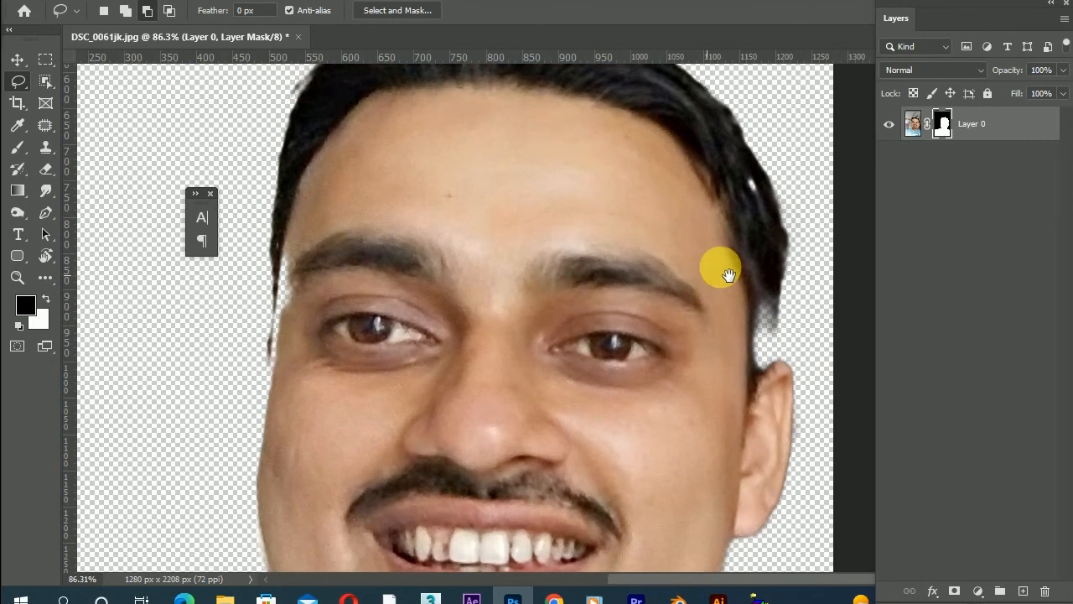
pyautogui.moveTo(754, 192); pyautogui.dragTo(898, 235)
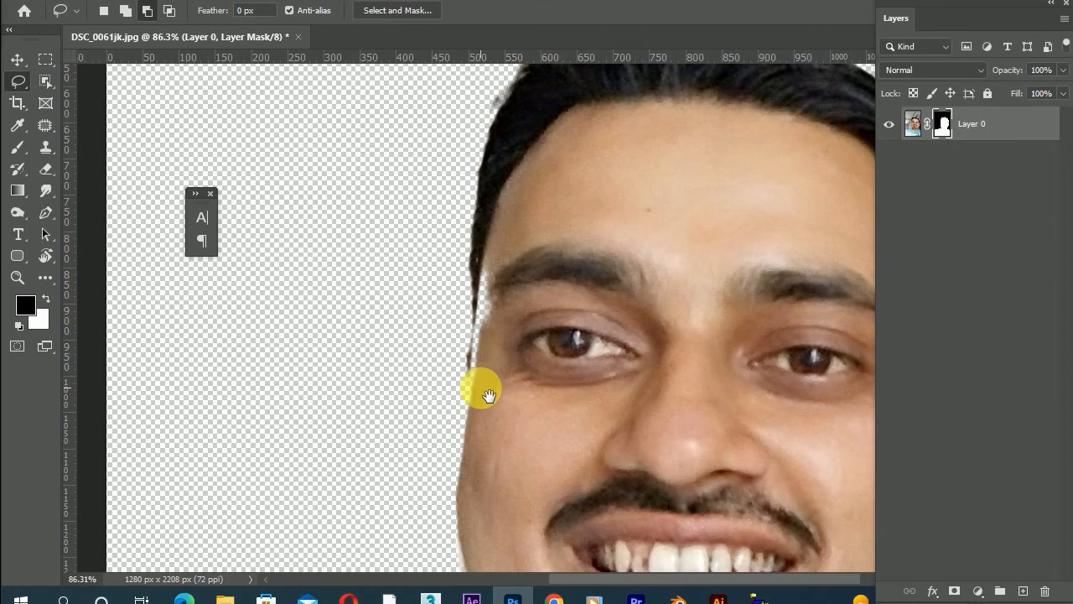
pyautogui.scroll(-4, 489, 395)
pyautogui.scroll(3, 762, 324)
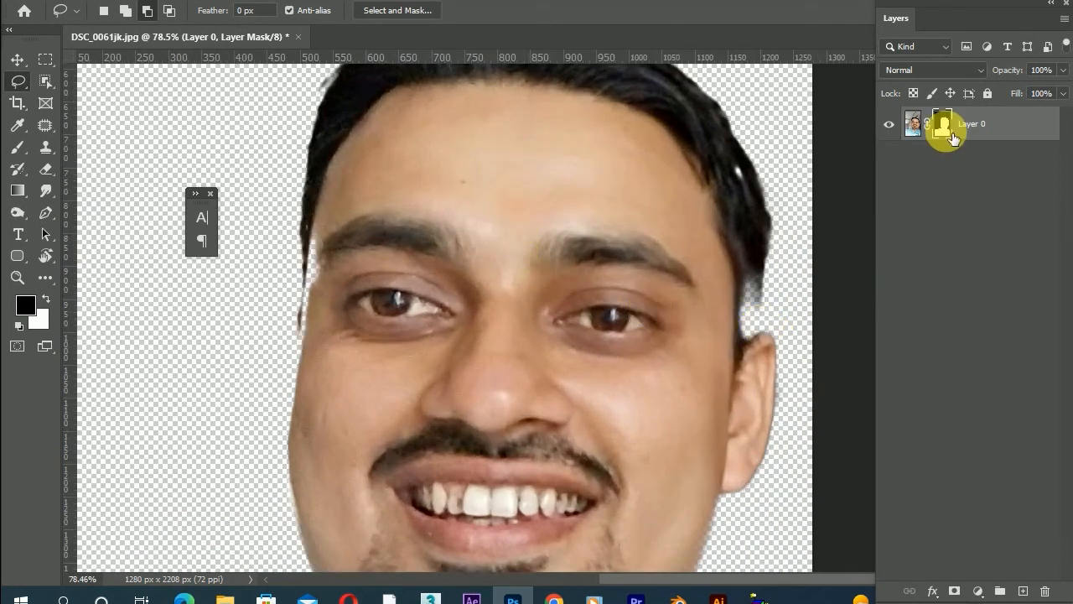
pyautogui.click(915, 132)
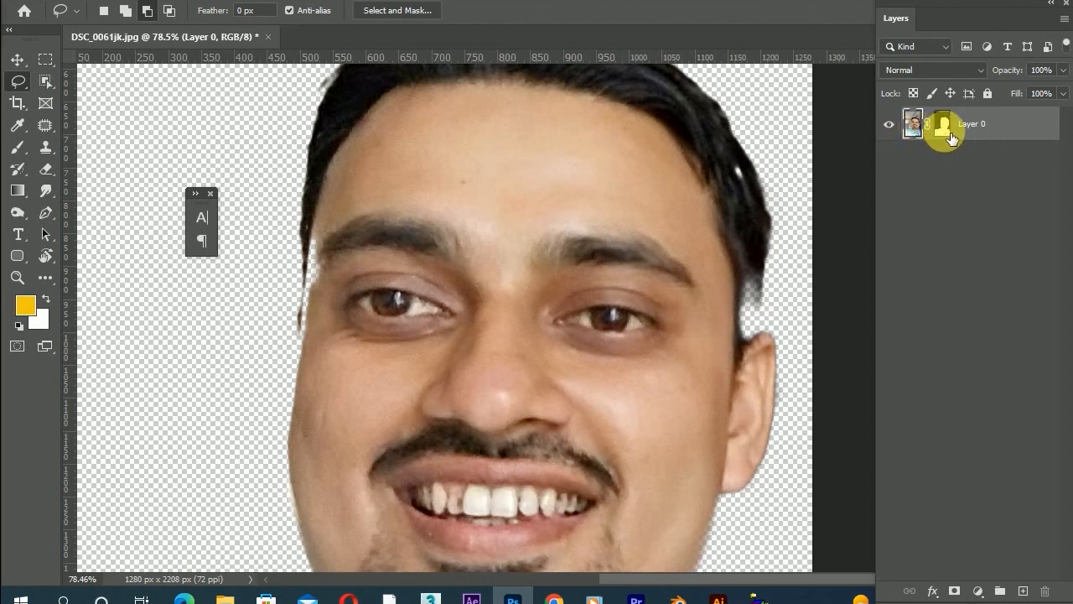
pyautogui.click(946, 132)
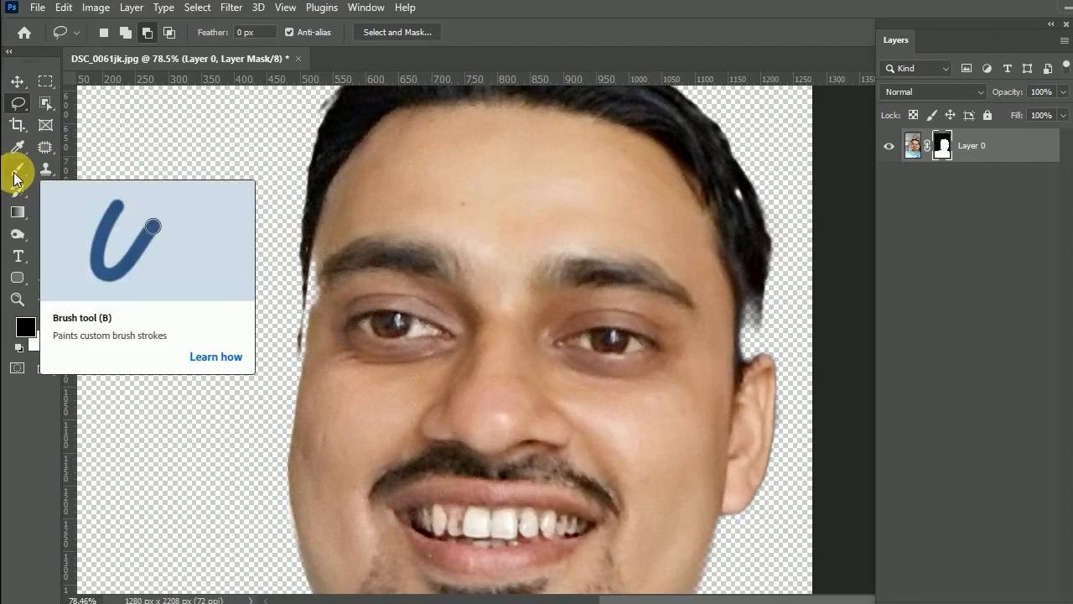
pyautogui.click(15, 151)
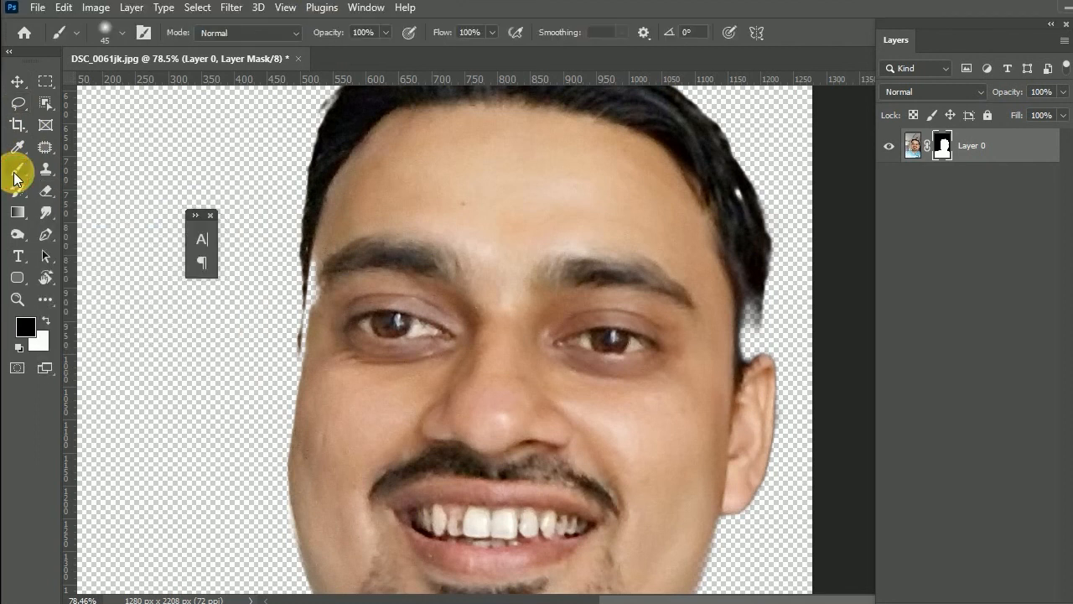
# Set the brush size to 158 px with 1% hardness.
pyautogui.scroll(2, 552, 180)
pyautogui.moveTo(553, 202); pyautogui.dragTo(571, 212)
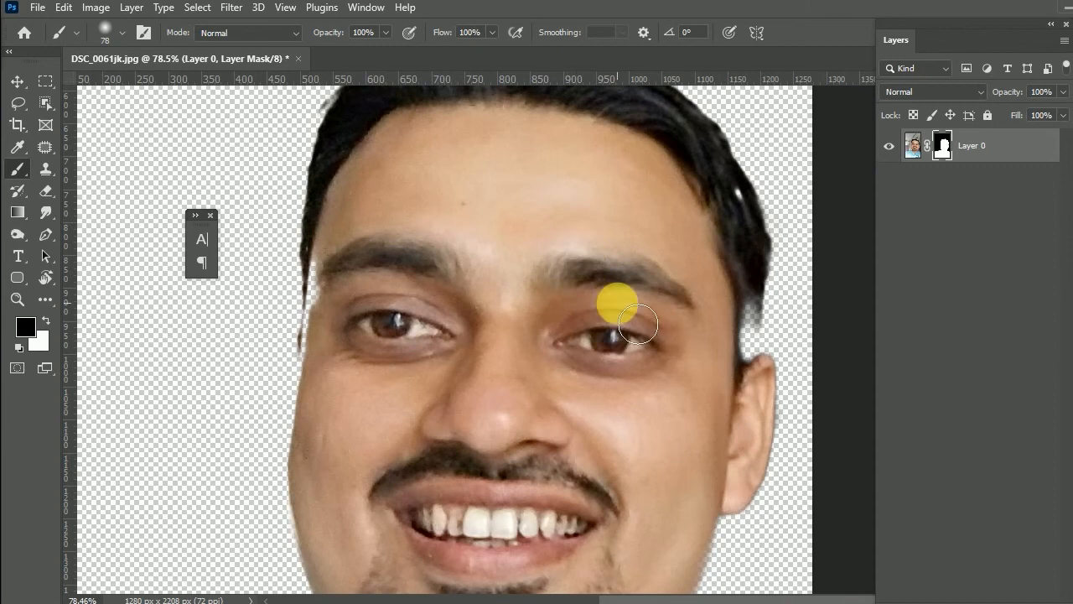
pyautogui.moveTo(593, 317); pyautogui.dragTo(568, 292)
pyautogui.click(109, 33)
pyautogui.moveTo(142, 86); pyautogui.dragTo(163, 88)
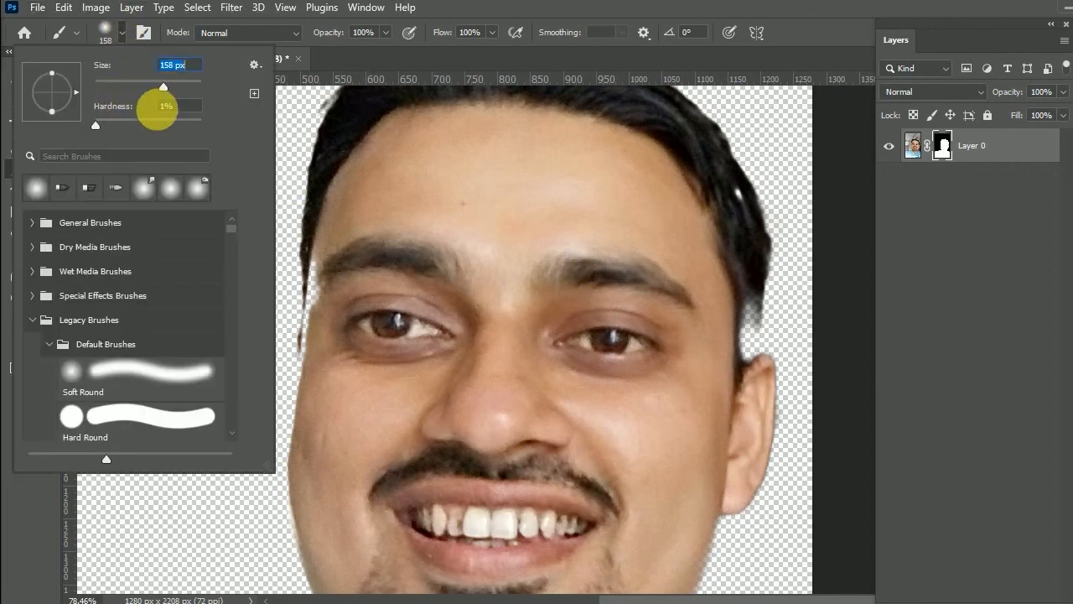
pyautogui.press('Return')
# Look through the brush preset groups, collapsing Legacy Brushes and group a to view the sampled brushes beneath them.
pyautogui.click(77, 33)
pyautogui.click(78, 35)
pyautogui.click(123, 33)
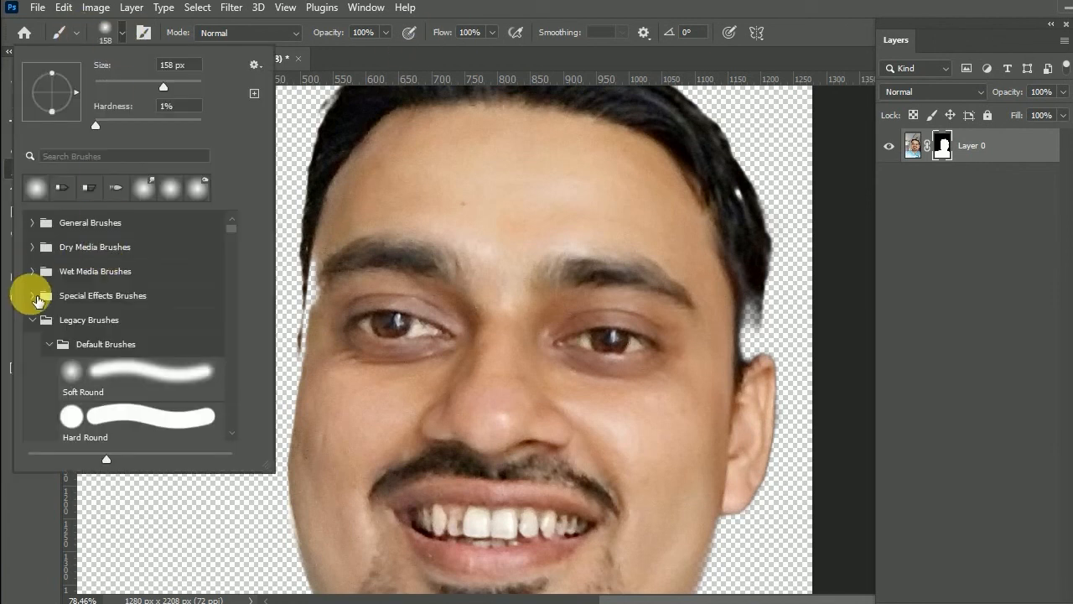
pyautogui.click(32, 319)
pyautogui.click(32, 344)
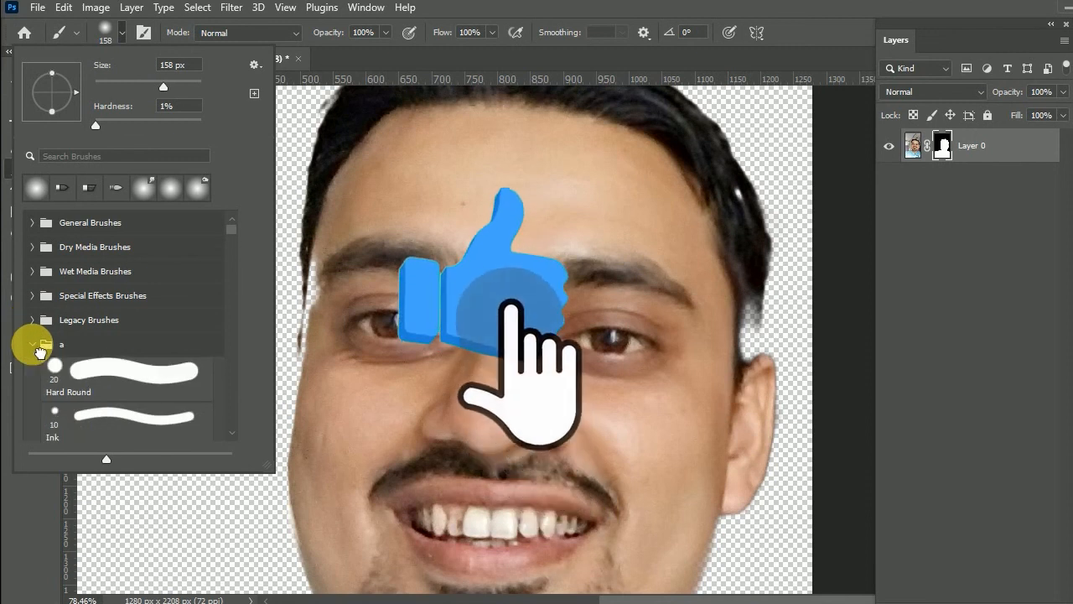
pyautogui.click(33, 344)
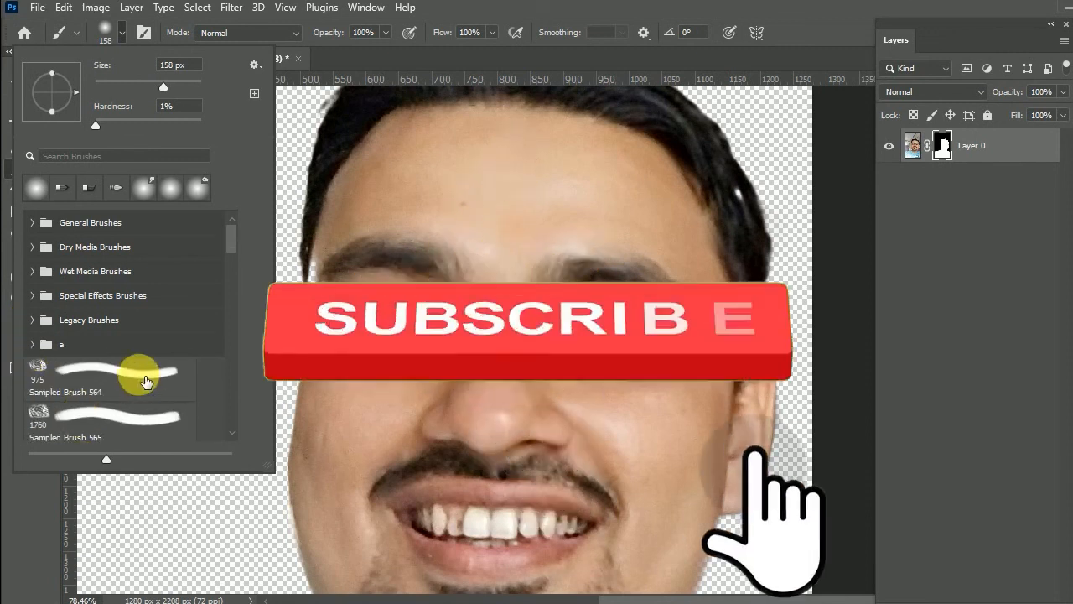
pyautogui.scroll(-4, 144, 376)
pyautogui.moveTo(231, 257); pyautogui.dragTo(231, 231)
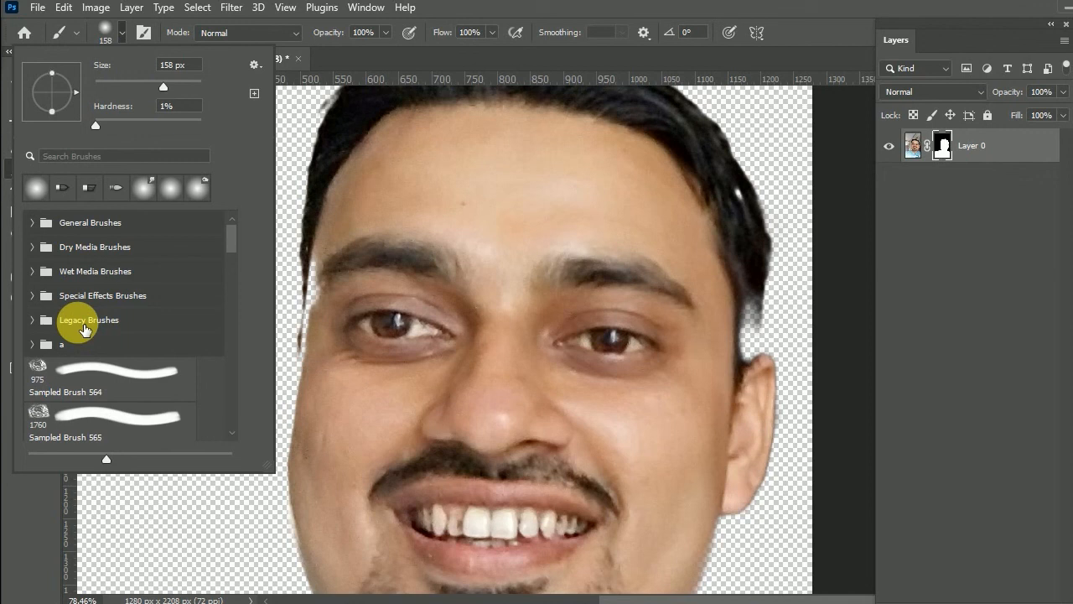
# Restore the Legacy Brushes set to the brush presets and choose its Soft Round Pressure Size brush.
pyautogui.click(256, 65)
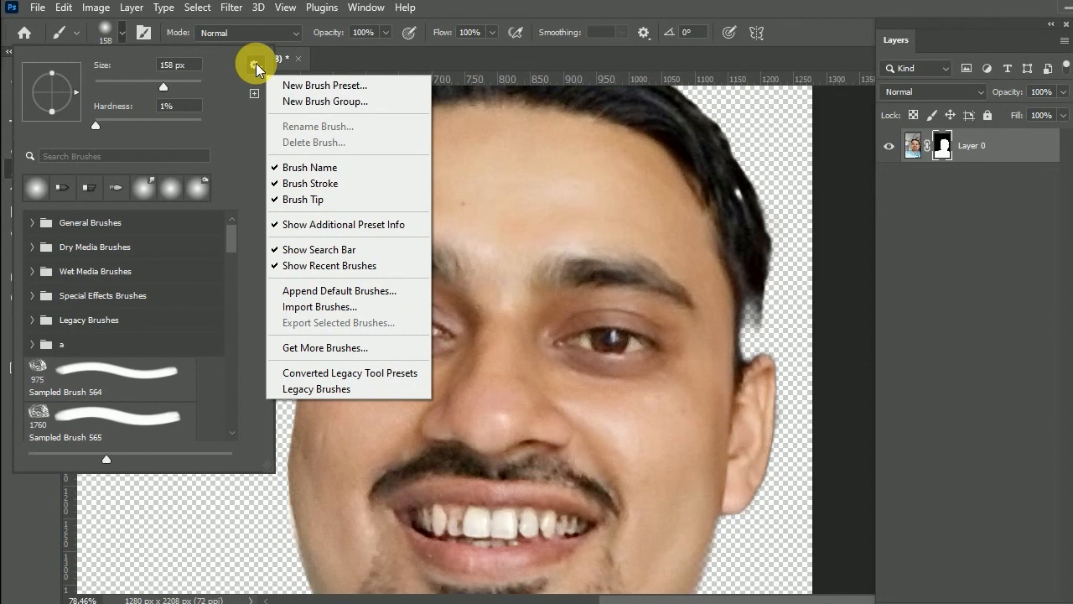
pyautogui.click(315, 395)
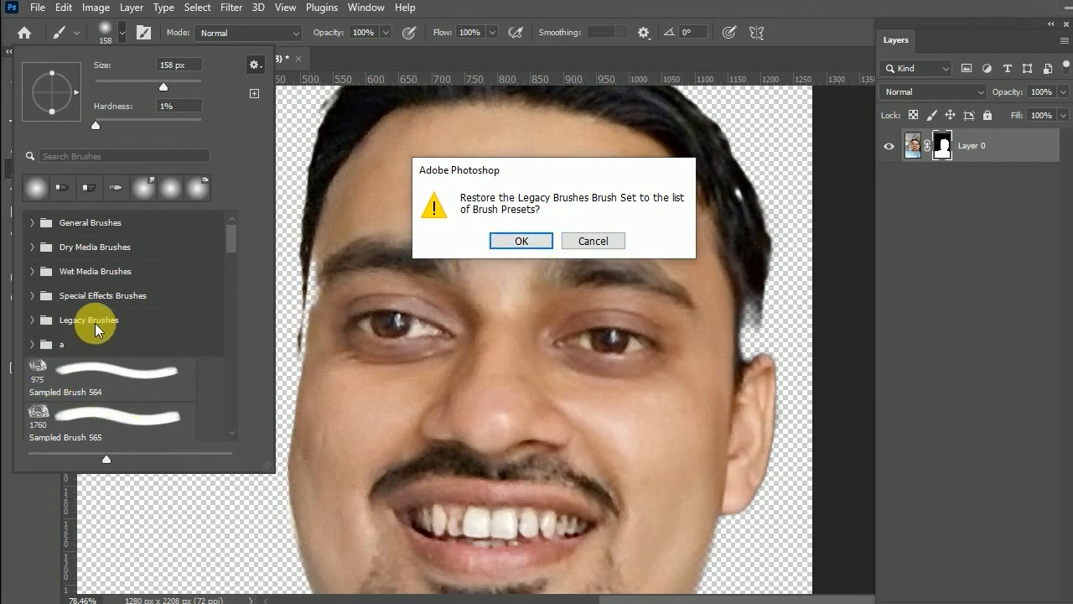
pyautogui.click(516, 240)
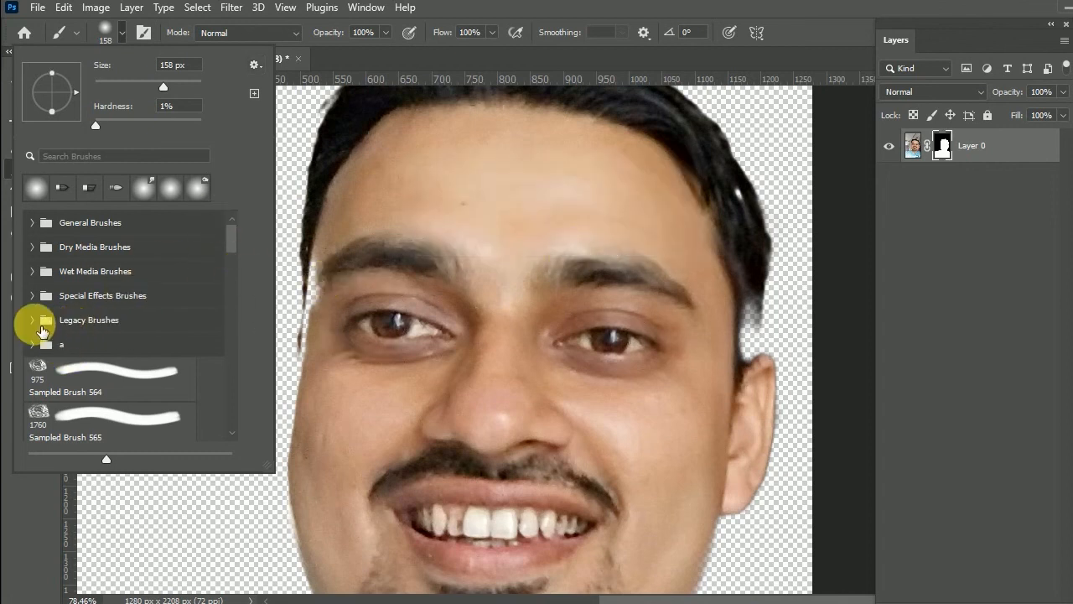
pyautogui.click(31, 321)
pyautogui.scroll(-5, 232, 237)
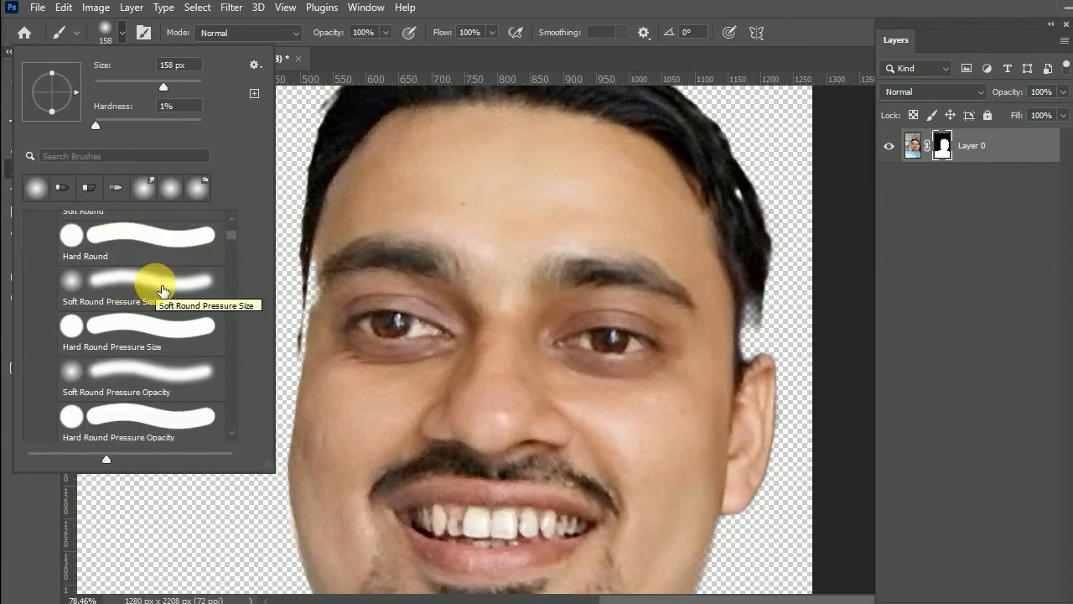
pyautogui.click(180, 293)
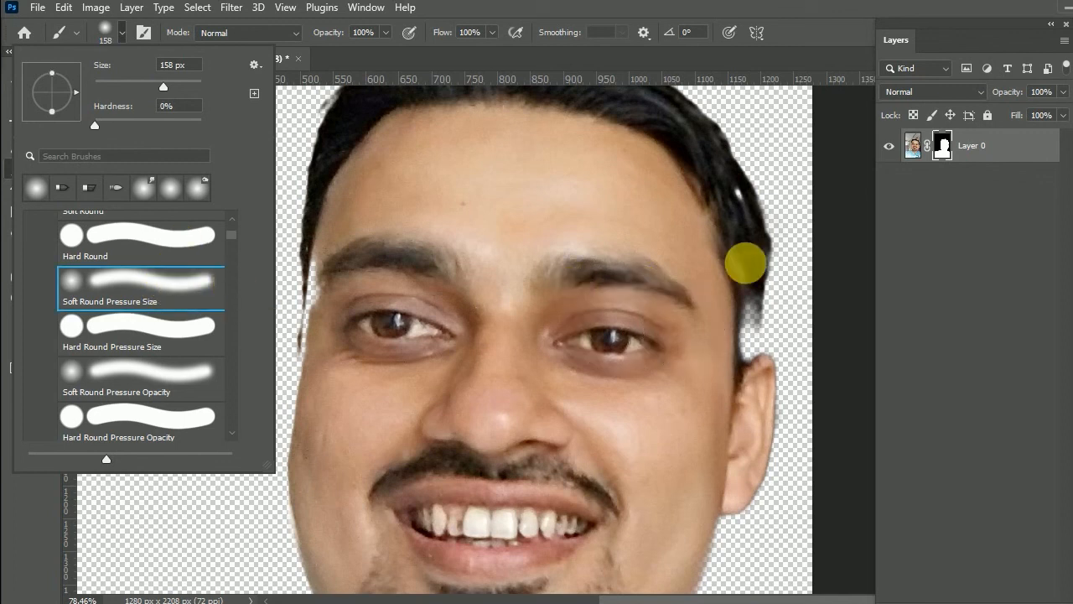
# Try painting yellow across the man's face on the image of Layer 0 instead of its mask, and undo the painting.
pyautogui.click(943, 149)
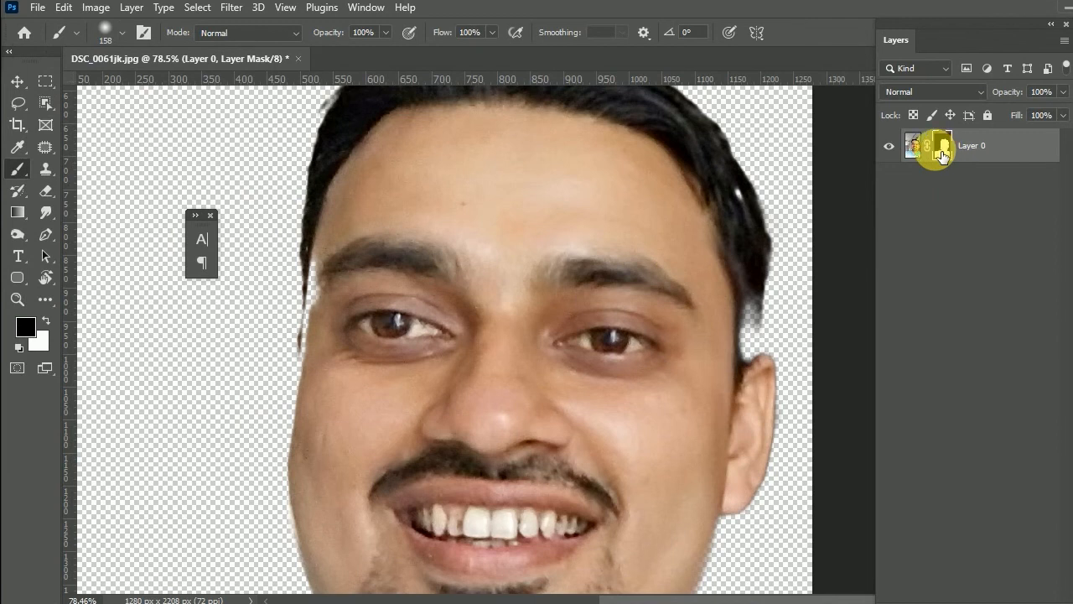
pyautogui.click(920, 150)
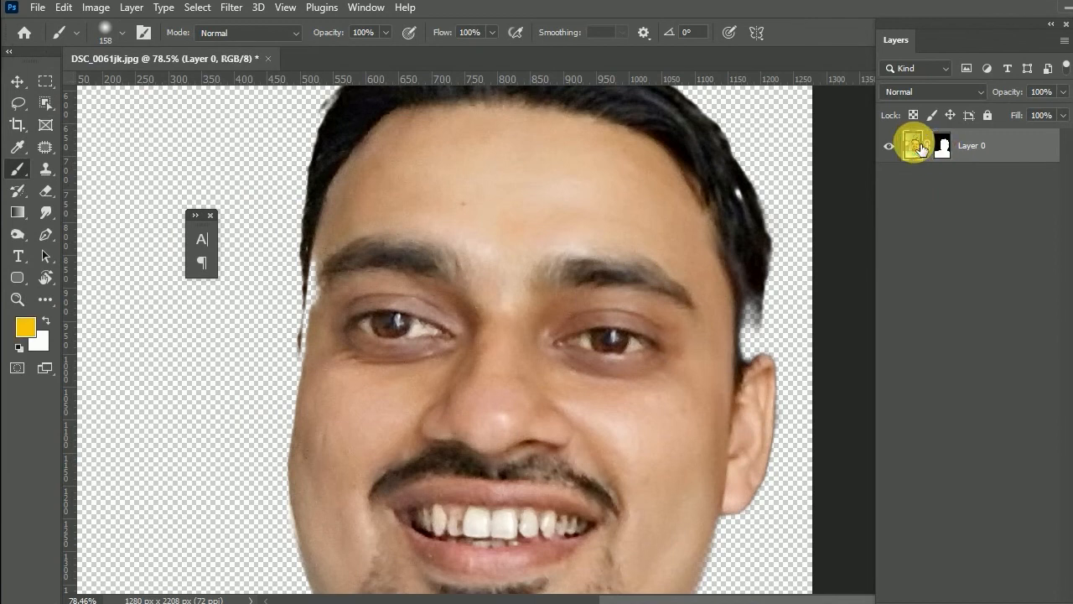
pyautogui.click(942, 147)
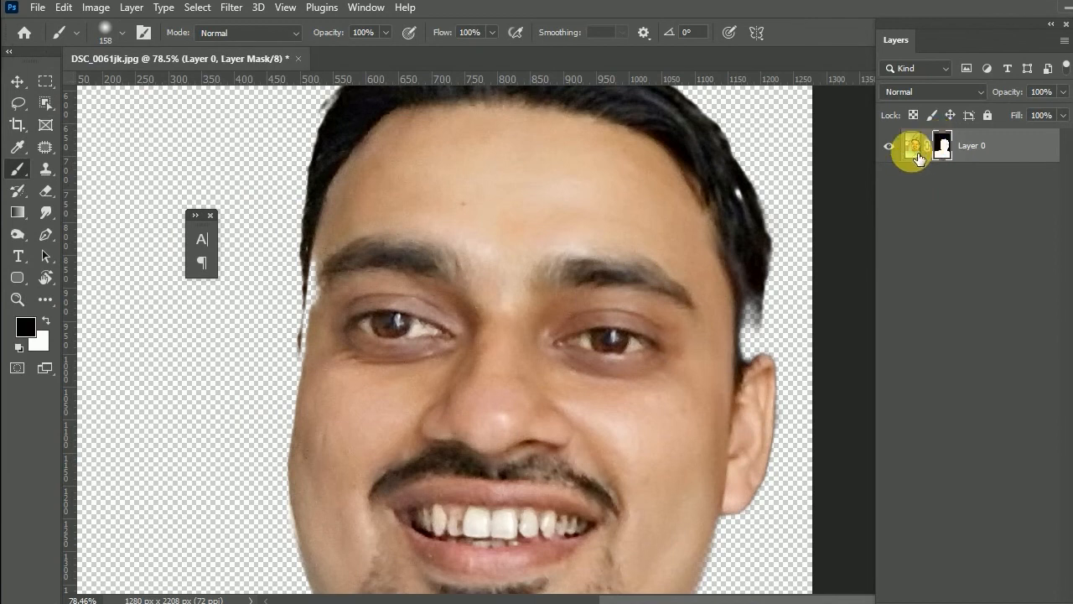
pyautogui.click(919, 153)
pyautogui.moveTo(566, 335)
pyautogui.mouseDown()
pyautogui.moveTo(398, 376)
pyautogui.moveTo(534, 370)
pyautogui.moveTo(701, 280)
pyautogui.moveTo(711, 405)
pyautogui.moveTo(719, 334)
pyautogui.mouseUp()
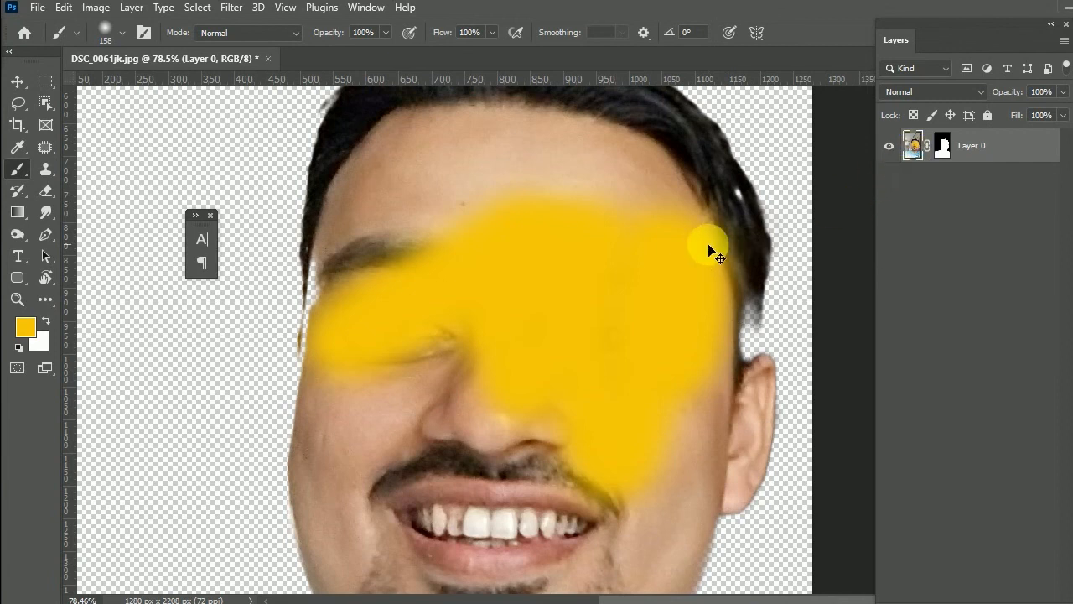
pyautogui.hotkey('ctrl', 'z')
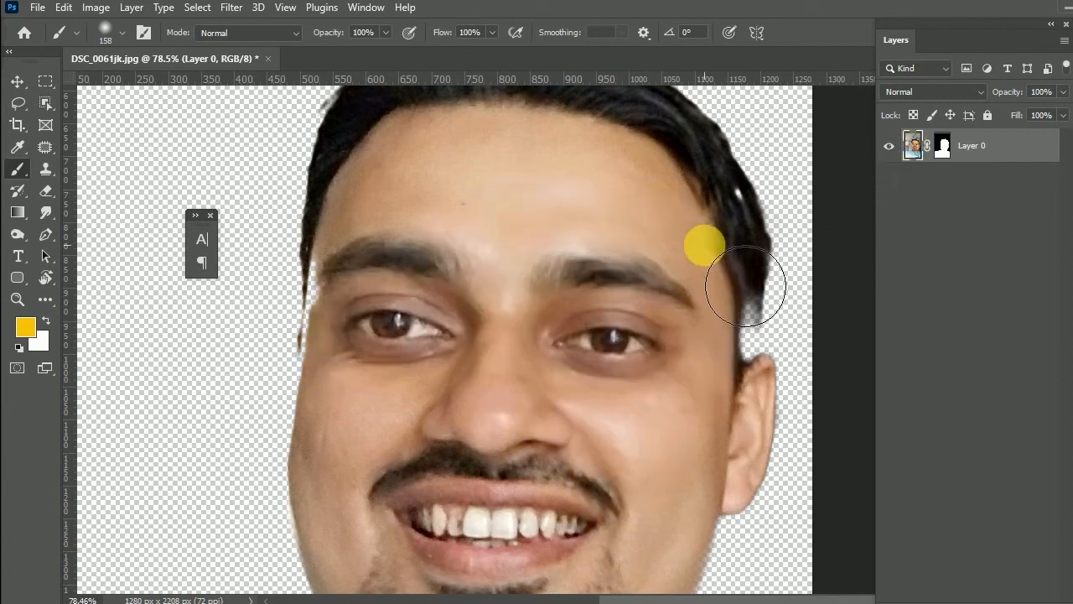
# Try painting black on the layer mask over the hair above the ear and across the face, and undo both strokes.
pyautogui.click(947, 151)
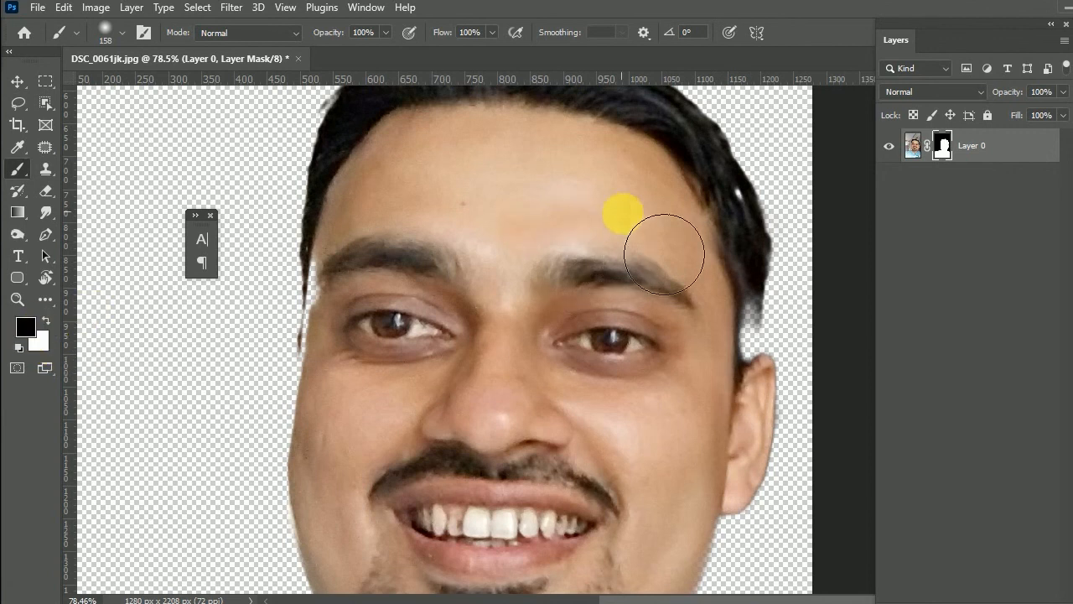
pyautogui.moveTo(798, 358)
pyautogui.mouseDown()
pyautogui.moveTo(739, 256)
pyautogui.moveTo(752, 322)
pyautogui.moveTo(628, 391)
pyautogui.moveTo(492, 407)
pyautogui.moveTo(495, 421)
pyautogui.mouseUp()
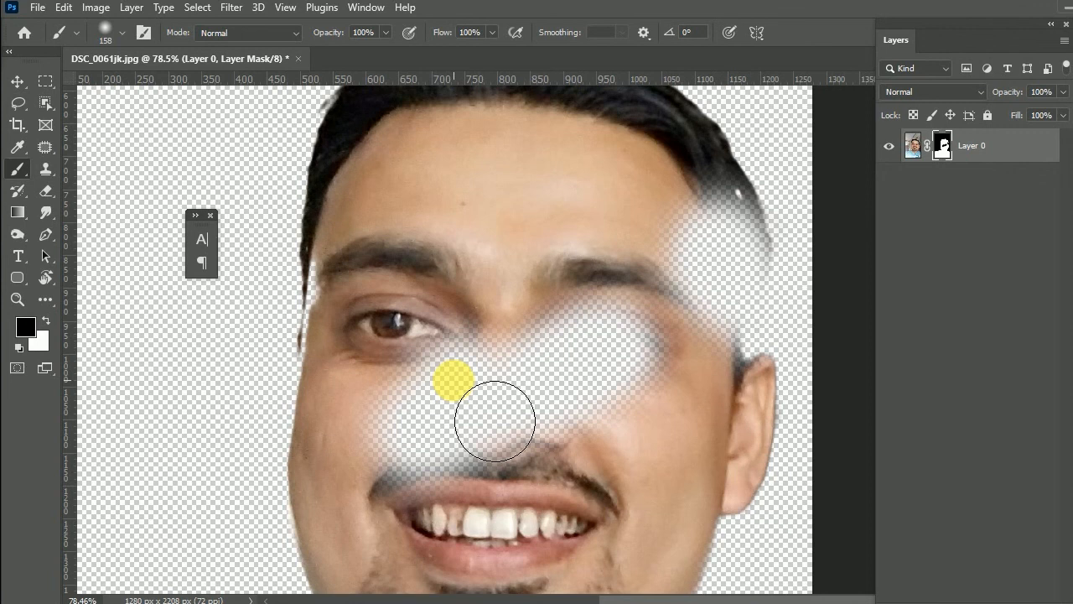
pyautogui.hotkey('ctrl', 'z')
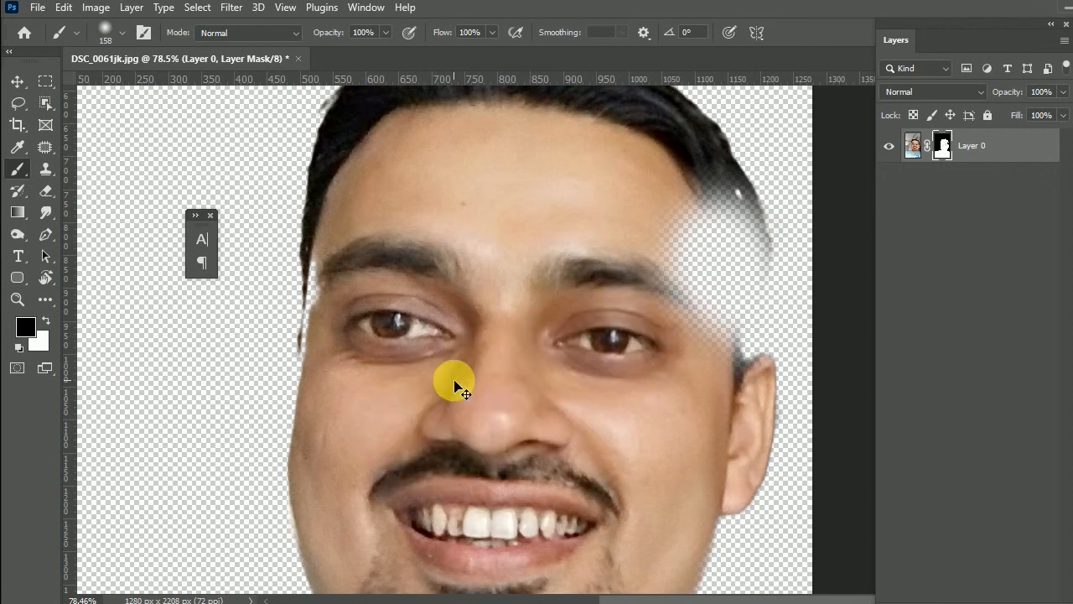
pyautogui.hotkey('ctrl', 'z')
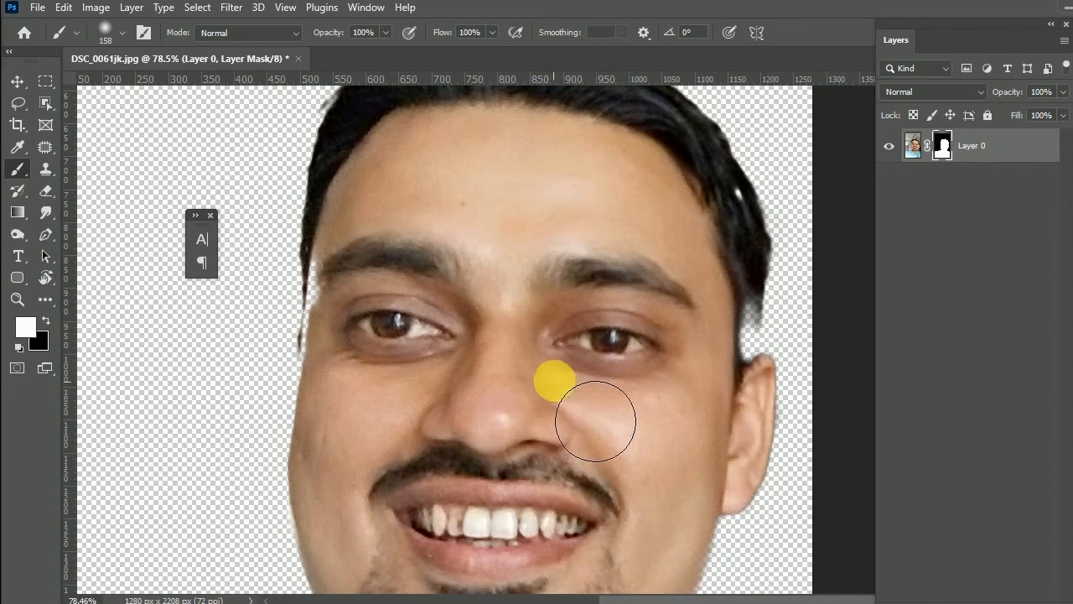
# Try painting white on the layer mask over the hair edge above the ear, and undo the painting.
pyautogui.moveTo(710, 286)
pyautogui.mouseDown()
pyautogui.moveTo(729, 414)
pyautogui.moveTo(757, 322)
pyautogui.moveTo(756, 390)
pyautogui.moveTo(775, 294)
pyautogui.mouseUp()
pyautogui.hotkey('ctrl', 'z')
pyautogui.hotkey('ctrl', 'z')
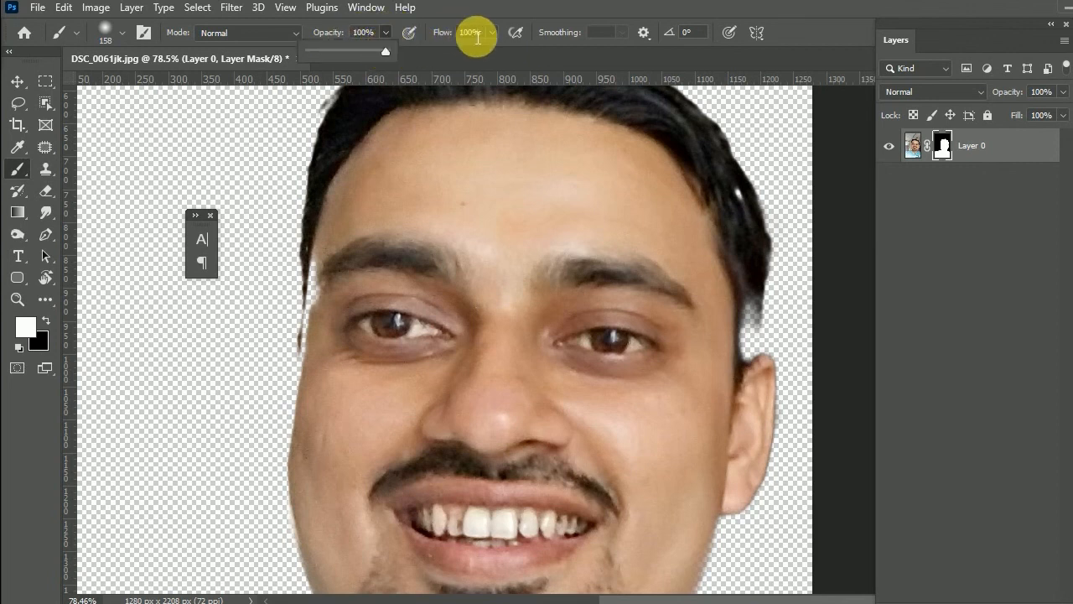
# Check the brush's opacity and flow settings.
pyautogui.click(353, 34)
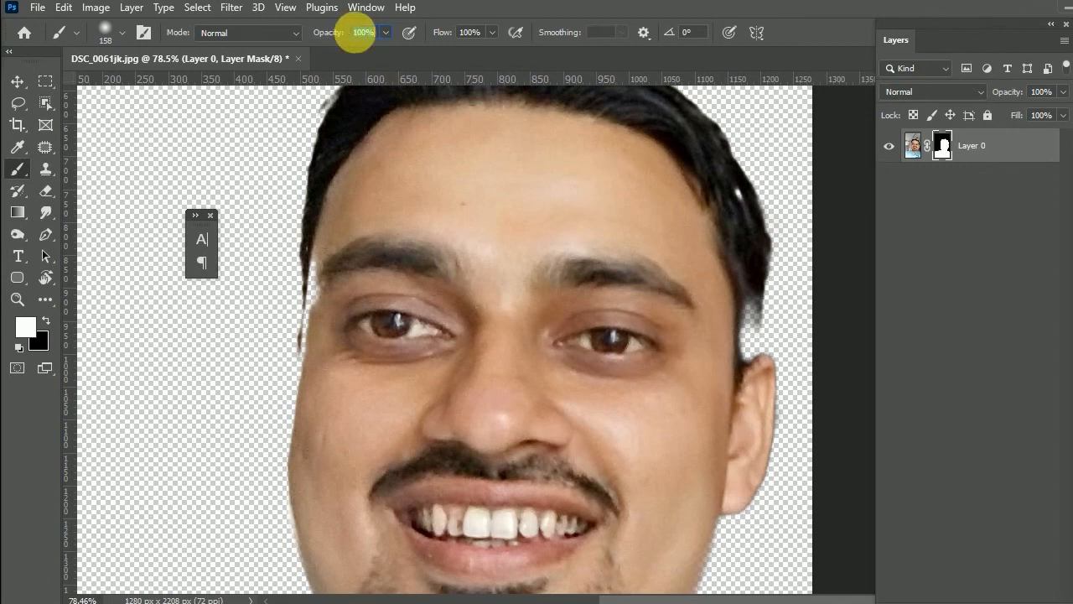
pyautogui.click(477, 35)
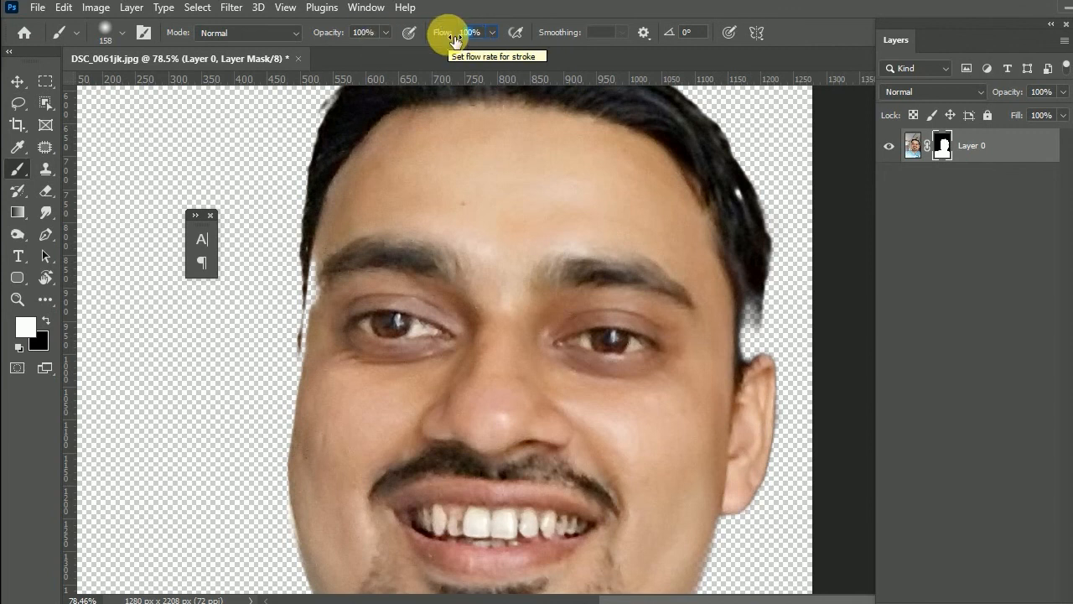
pyautogui.press('Return')
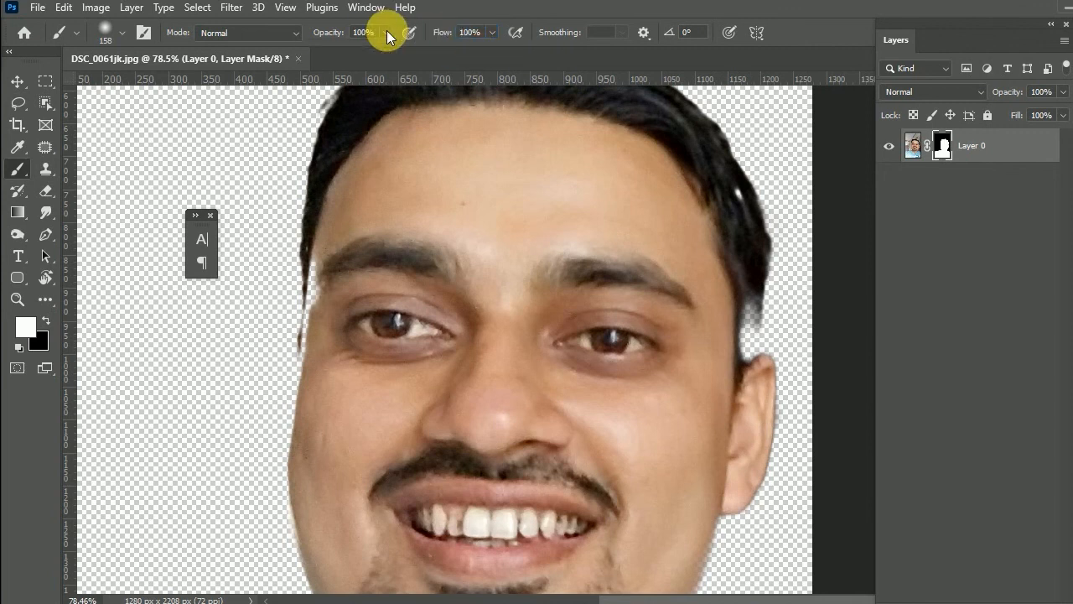
# Reduce the brush size to 45 px for working on the mask edge near the ear.
pyautogui.scroll(2, 737, 344)
pyautogui.moveTo(759, 349); pyautogui.dragTo(714, 349)
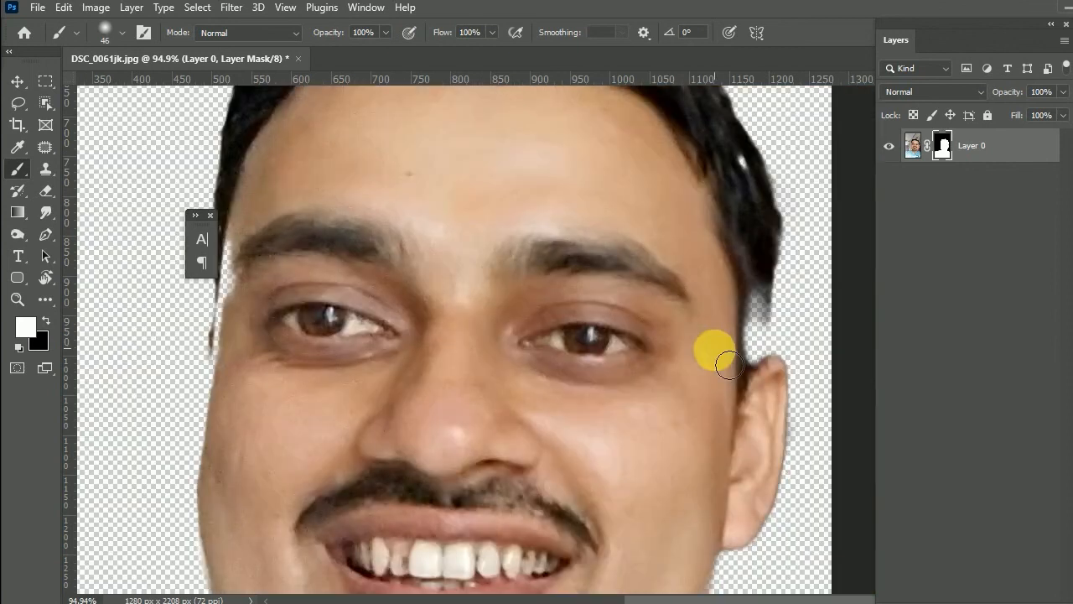
pyautogui.click(122, 34)
pyautogui.moveTo(118, 86); pyautogui.dragTo(132, 90)
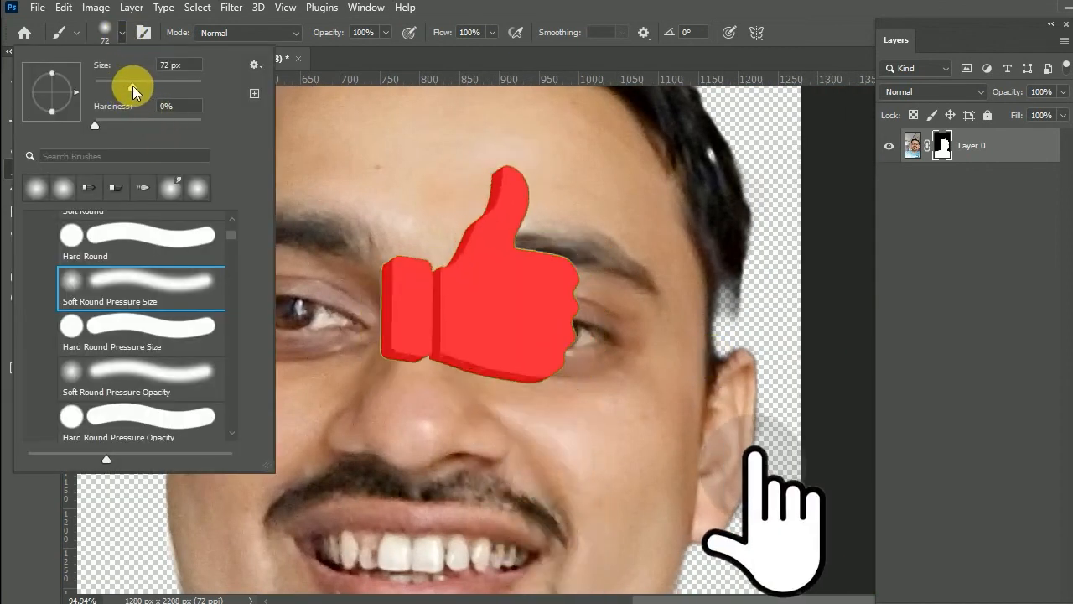
pyautogui.click(773, 32)
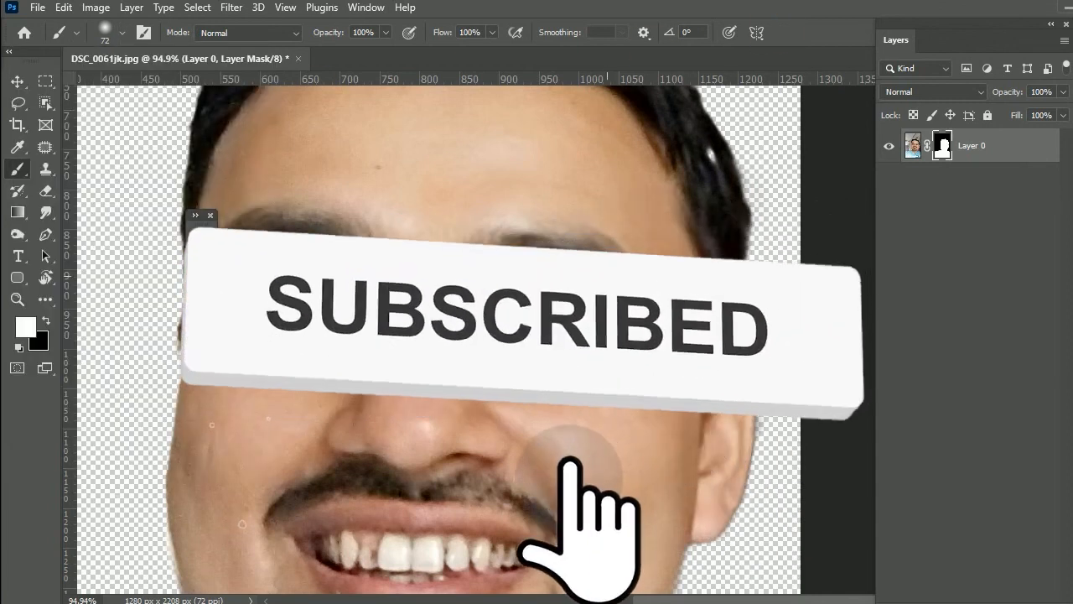
pyautogui.press('[')
pyautogui.press('[')
pyautogui.press('[')
pyautogui.press('[')
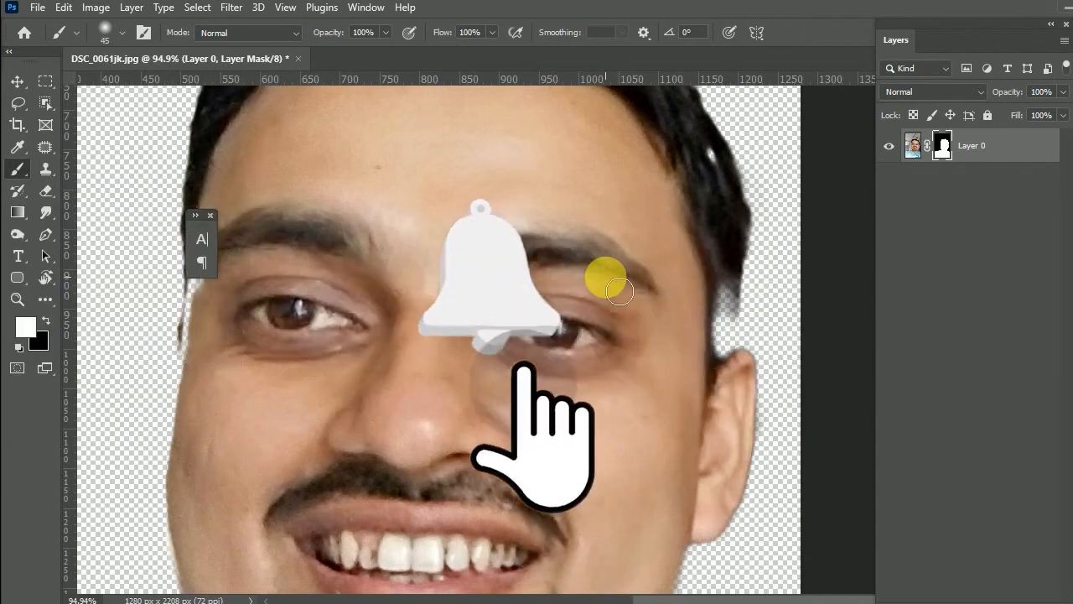
# Set the soft brush to 20 px and paint white on the layer mask to restore the hair above the ear.
pyautogui.moveTo(605, 277)
pyautogui.mouseDown()
pyautogui.moveTo(630, 285)
pyautogui.moveTo(587, 281)
pyautogui.moveTo(624, 294)
pyautogui.mouseUp()
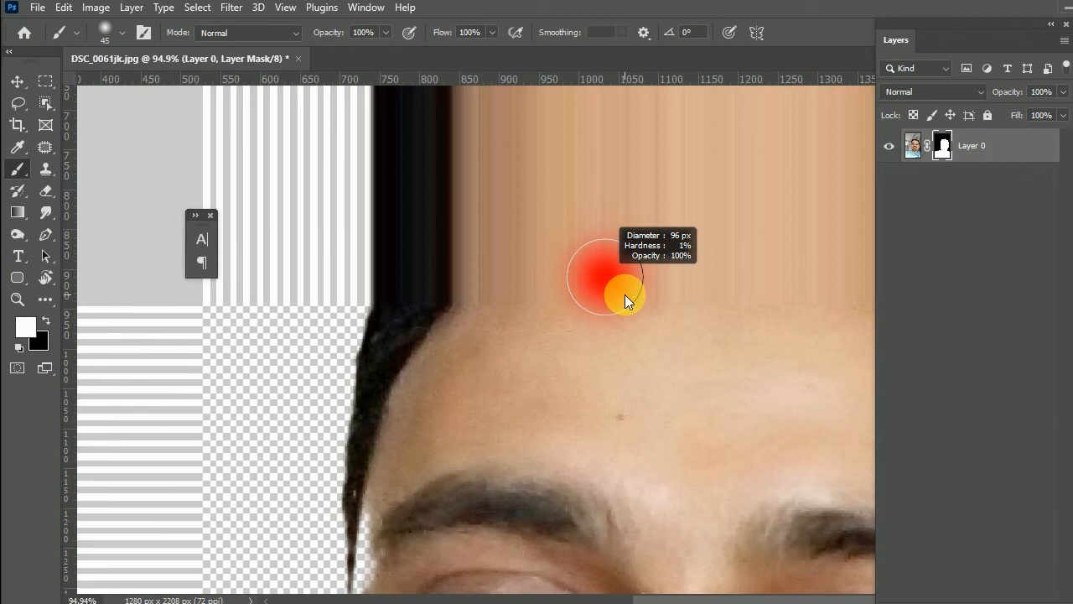
pyautogui.moveTo(624, 295); pyautogui.dragTo(592, 285)
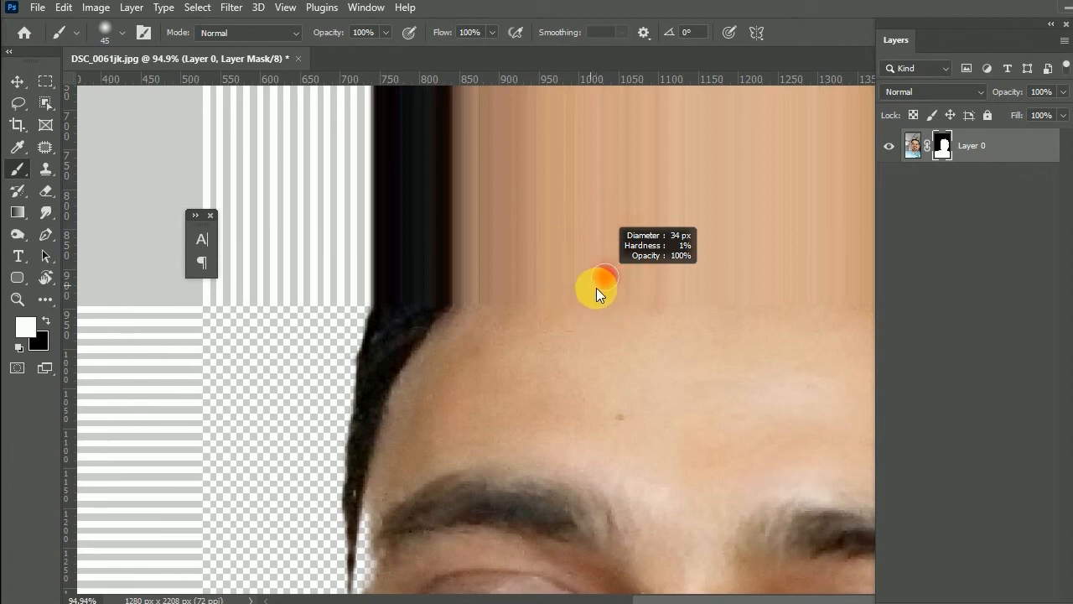
pyautogui.moveTo(596, 288)
pyautogui.mouseDown()
pyautogui.moveTo(612, 294)
pyautogui.moveTo(602, 295)
pyautogui.mouseUp()
pyautogui.moveTo(671, 328)
pyautogui.mouseDown()
pyautogui.moveTo(618, 326)
pyautogui.moveTo(668, 322)
pyautogui.moveTo(659, 322)
pyautogui.mouseUp()
pyautogui.moveTo(705, 376); pyautogui.dragTo(580, 346)
pyautogui.scroll(2, 556, 333)
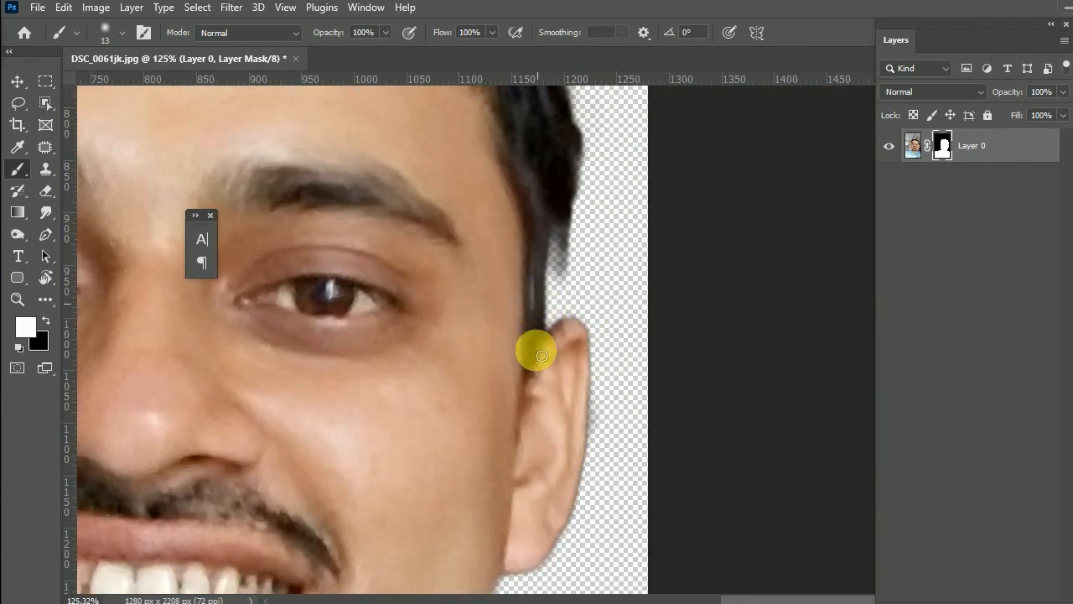
pyautogui.moveTo(558, 253); pyautogui.dragTo(548, 280)
pyautogui.moveTo(625, 348); pyautogui.dragTo(567, 306)
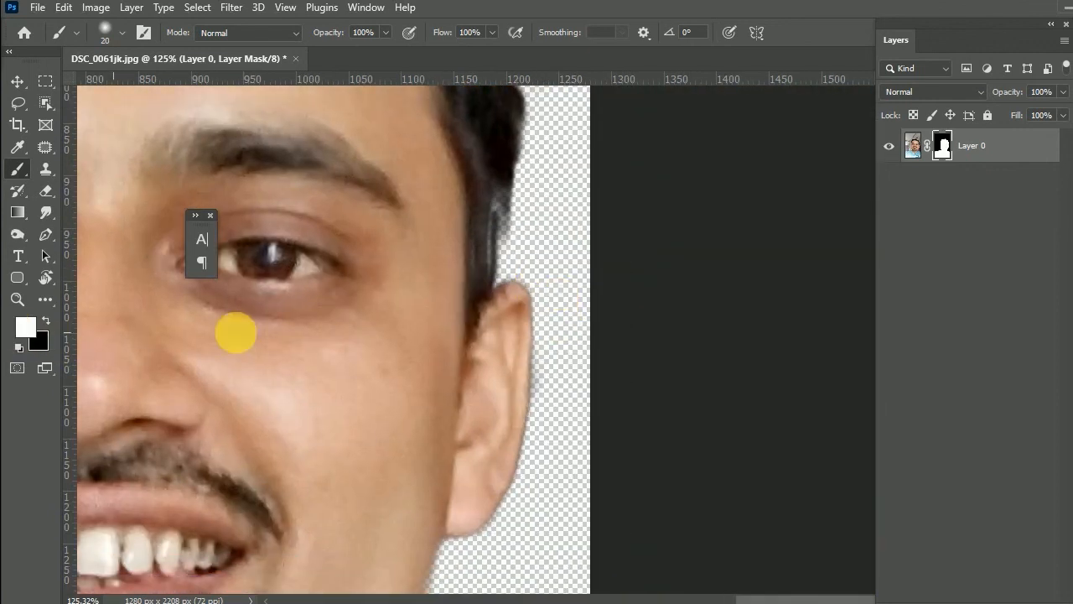
pyautogui.moveTo(481, 296)
pyautogui.mouseDown()
pyautogui.moveTo(503, 231)
pyautogui.moveTo(504, 314)
pyautogui.moveTo(488, 347)
pyautogui.moveTo(486, 177)
pyautogui.moveTo(513, 315)
pyautogui.moveTo(519, 236)
pyautogui.moveTo(501, 175)
pyautogui.moveTo(507, 302)
pyautogui.moveTo(513, 266)
pyautogui.moveTo(503, 203)
pyautogui.moveTo(491, 320)
pyautogui.mouseUp()
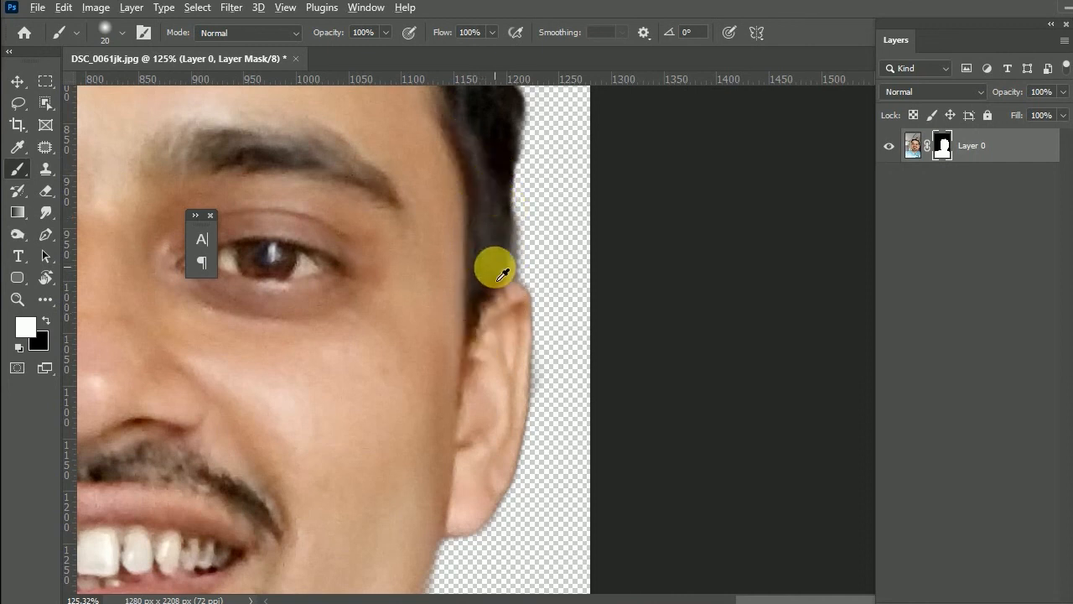
# Reduce the brush to 10 px and paint black on the layer mask along the sideburn, outer ear and jaw edge.
pyautogui.scroll(3, 495, 268)
pyautogui.keyDown('alt'); pyautogui.rightClick(534, 222); pyautogui.keyUp('alt')
pyautogui.keyDown('alt'); pyautogui.rightClick(572, 232); pyautogui.keyUp('alt')
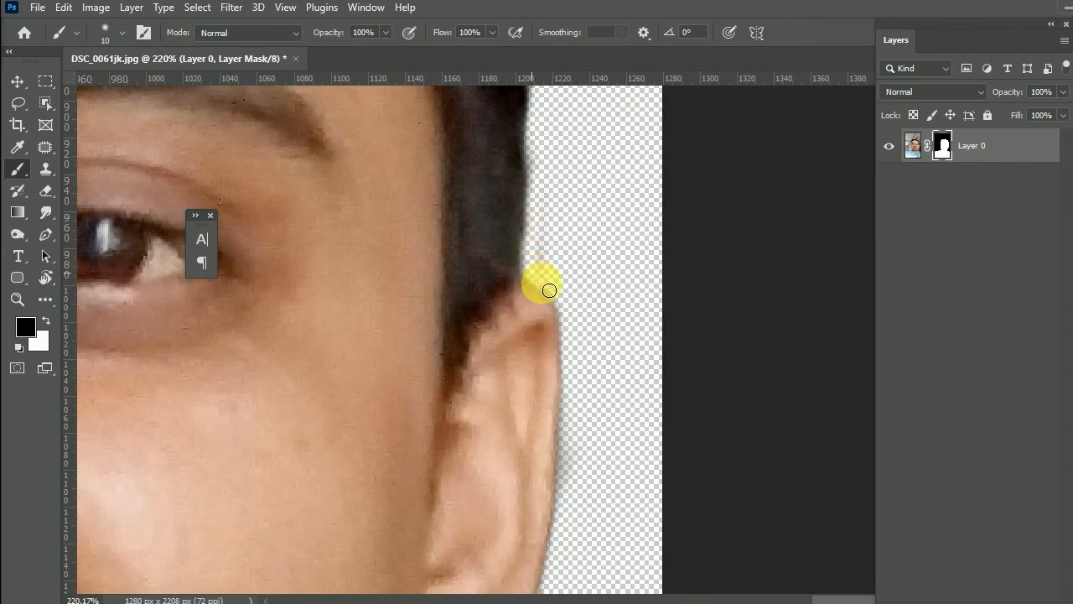
pyautogui.scroll(-3, 579, 353)
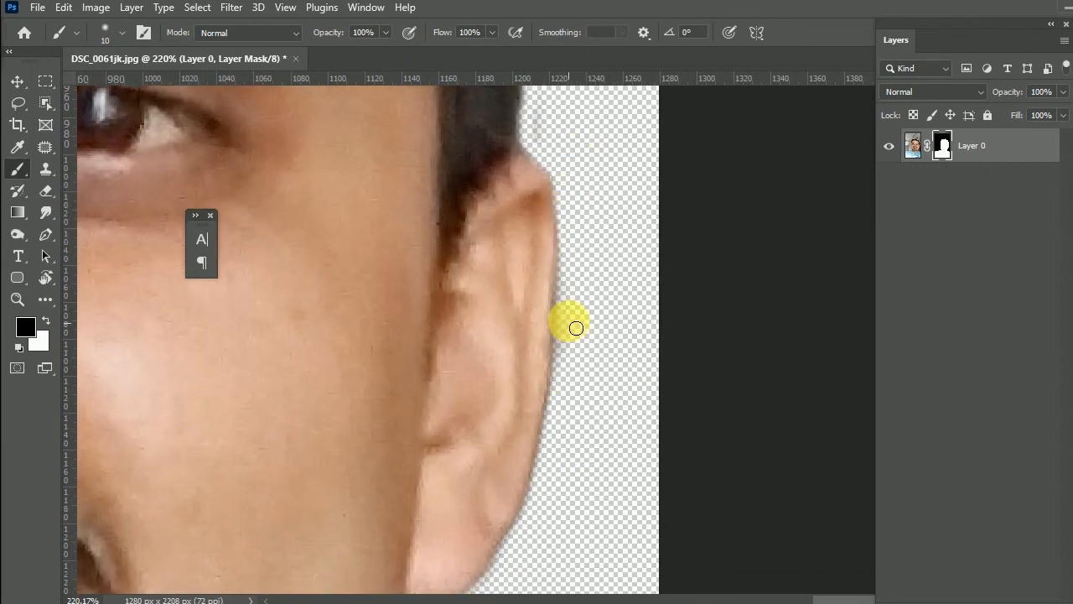
pyautogui.scroll(-3, 568, 366)
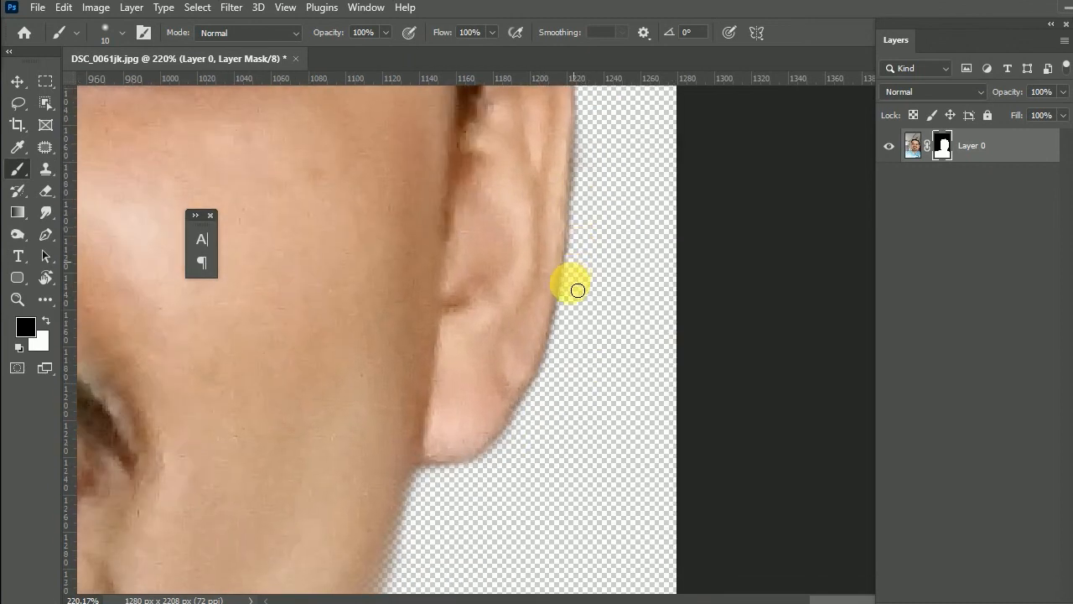
pyautogui.scroll(-3, 554, 378)
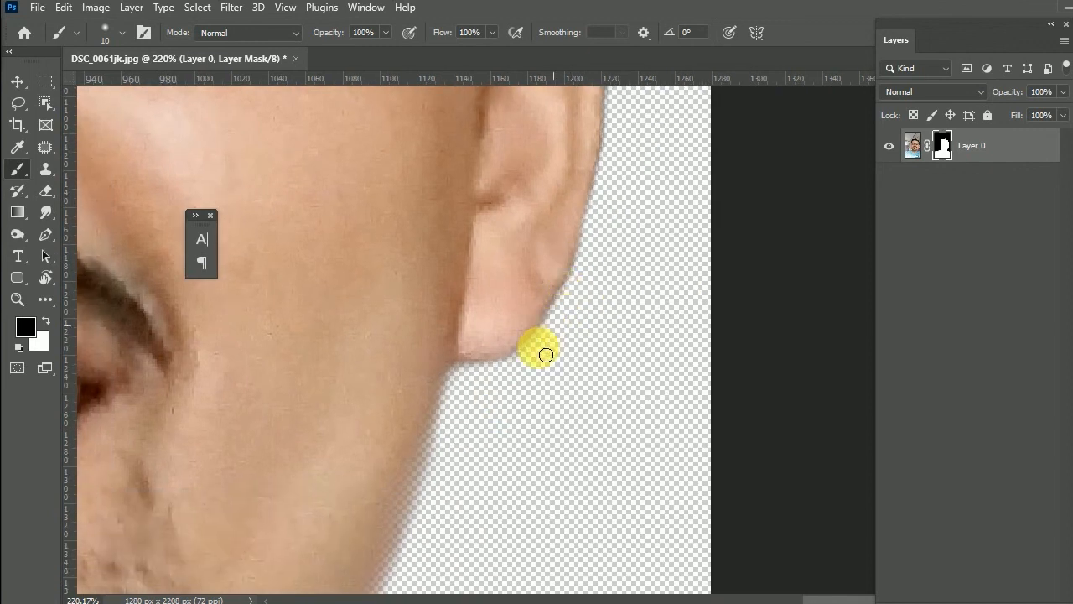
pyautogui.moveTo(474, 376)
pyautogui.mouseDown()
pyautogui.moveTo(488, 170)
pyautogui.moveTo(411, 420)
pyautogui.mouseUp()
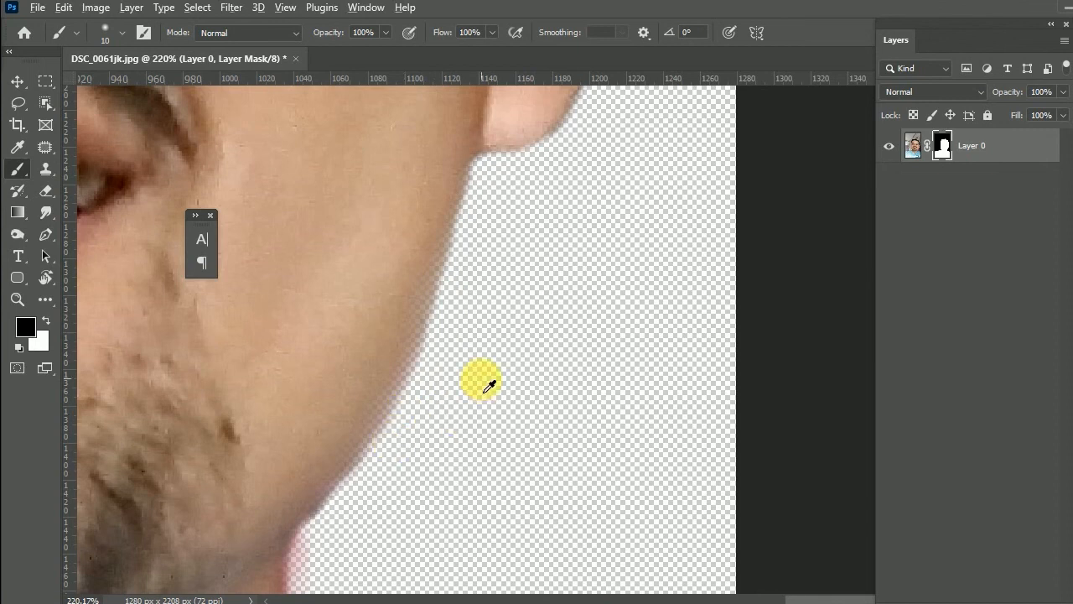
# Switch to white and touch up the layer mask over the small gap in the hair beside the forehead.
pyautogui.scroll(-7, 481, 380)
pyautogui.moveTo(388, 251); pyautogui.dragTo(461, 522)
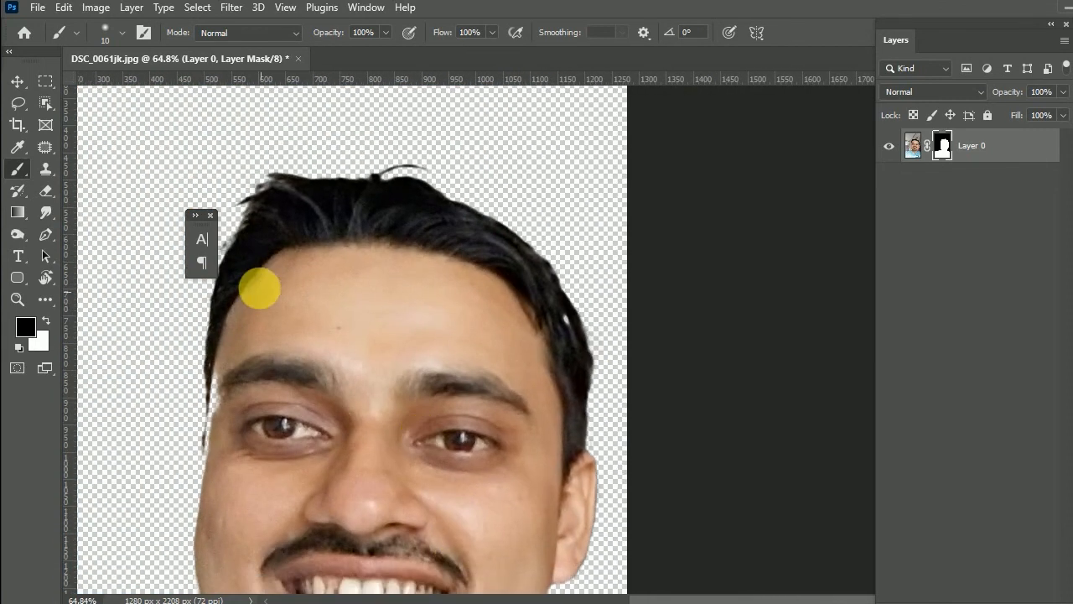
pyautogui.scroll(4, 486, 318)
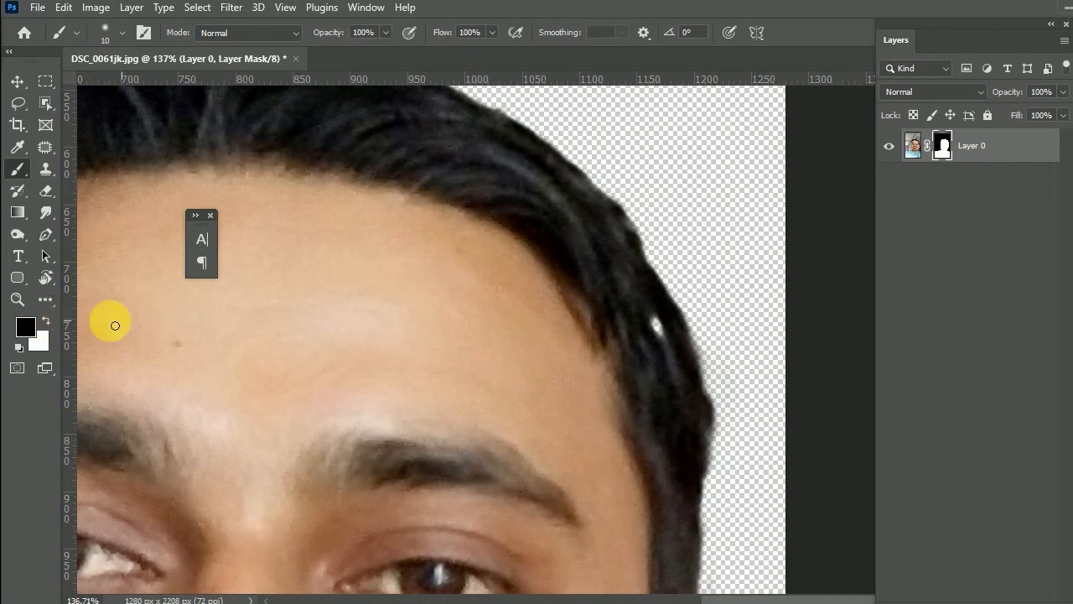
pyautogui.press('x')
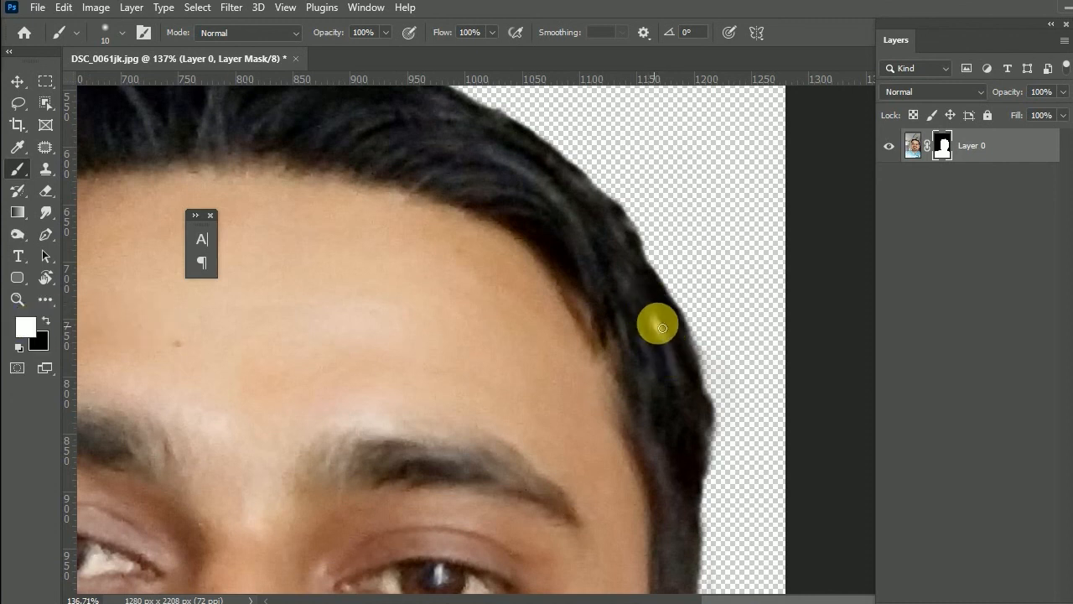
pyautogui.moveTo(500, 249); pyautogui.dragTo(702, 330)
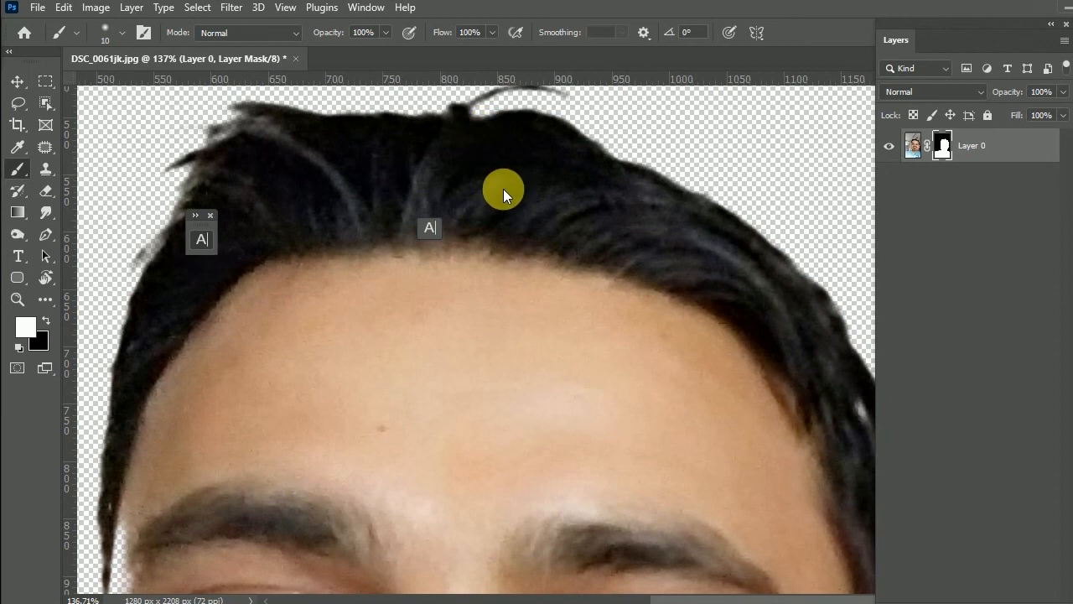
# Set the brush to 14 px and paint the layer mask with white to restore the jaw and neck edge above the shirt's shoulder.
pyautogui.scroll(-7, 598, 230)
pyautogui.moveTo(510, 377); pyautogui.dragTo(546, 235)
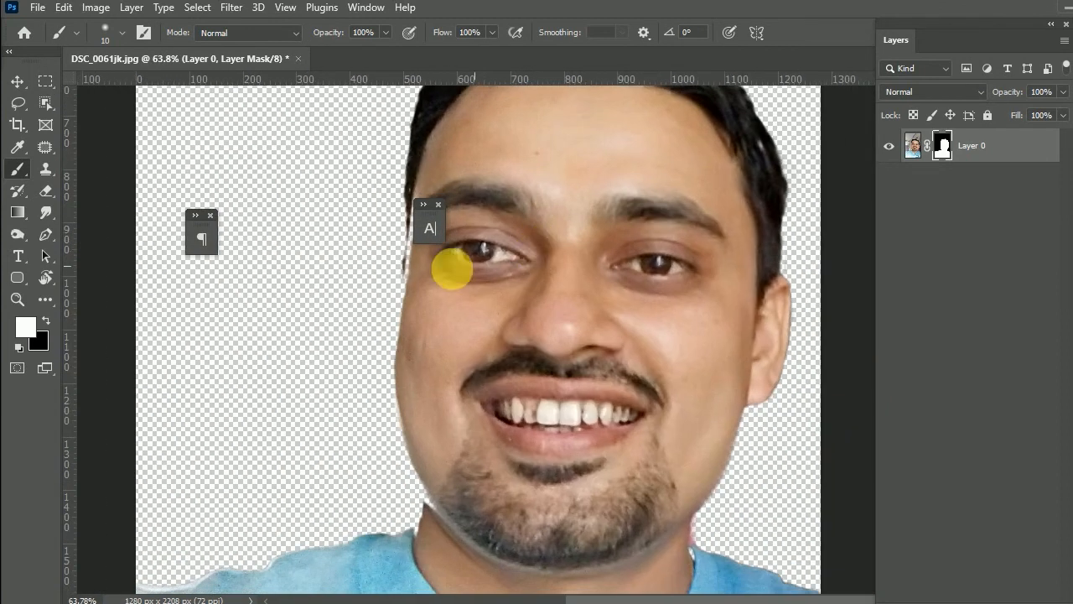
pyautogui.scroll(7, 323, 264)
pyautogui.moveTo(534, 281); pyautogui.dragTo(594, 320)
pyautogui.moveTo(570, 144)
pyautogui.mouseDown()
pyautogui.moveTo(552, 245)
pyautogui.moveTo(563, 234)
pyautogui.moveTo(572, 247)
pyautogui.moveTo(573, 230)
pyautogui.moveTo(612, 286)
pyautogui.moveTo(557, 249)
pyautogui.moveTo(544, 336)
pyautogui.moveTo(549, 264)
pyautogui.moveTo(535, 459)
pyautogui.mouseUp()
pyautogui.keyDown('alt'); pyautogui.rightClick(598, 270); pyautogui.keyUp('alt')
pyautogui.moveTo(506, 349)
pyautogui.mouseDown()
pyautogui.moveTo(516, 302)
pyautogui.moveTo(540, 287)
pyautogui.moveTo(536, 265)
pyautogui.moveTo(524, 325)
pyautogui.mouseUp()
pyautogui.press('x')
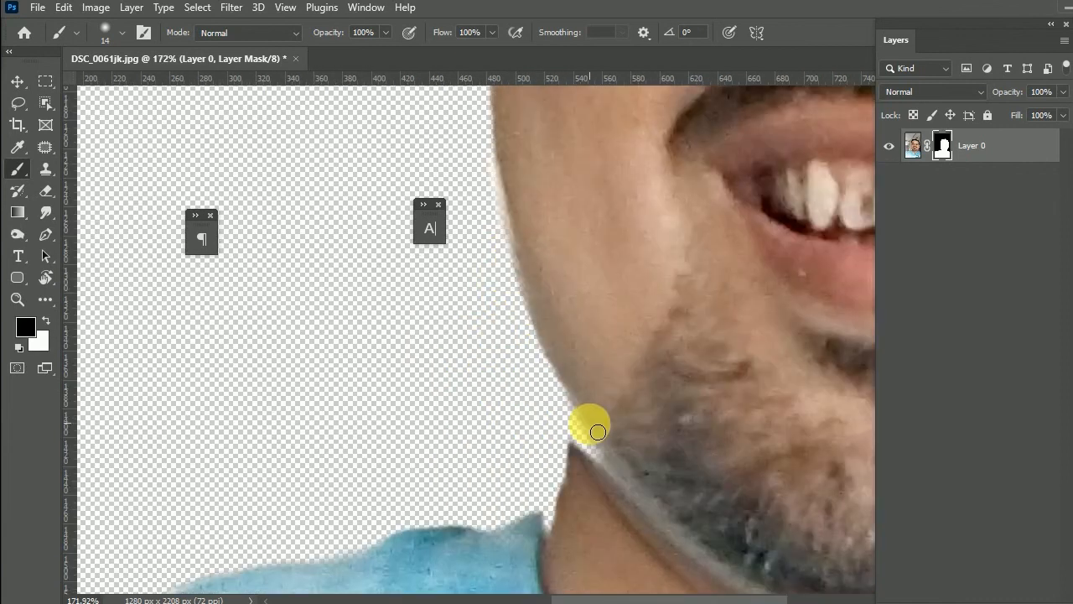
pyautogui.press('x')
pyautogui.moveTo(598, 431)
pyautogui.mouseDown()
pyautogui.moveTo(594, 481)
pyautogui.moveTo(586, 414)
pyautogui.moveTo(597, 480)
pyautogui.moveTo(605, 471)
pyautogui.moveTo(593, 446)
pyautogui.moveTo(592, 462)
pyautogui.moveTo(581, 386)
pyautogui.moveTo(575, 483)
pyautogui.mouseUp()
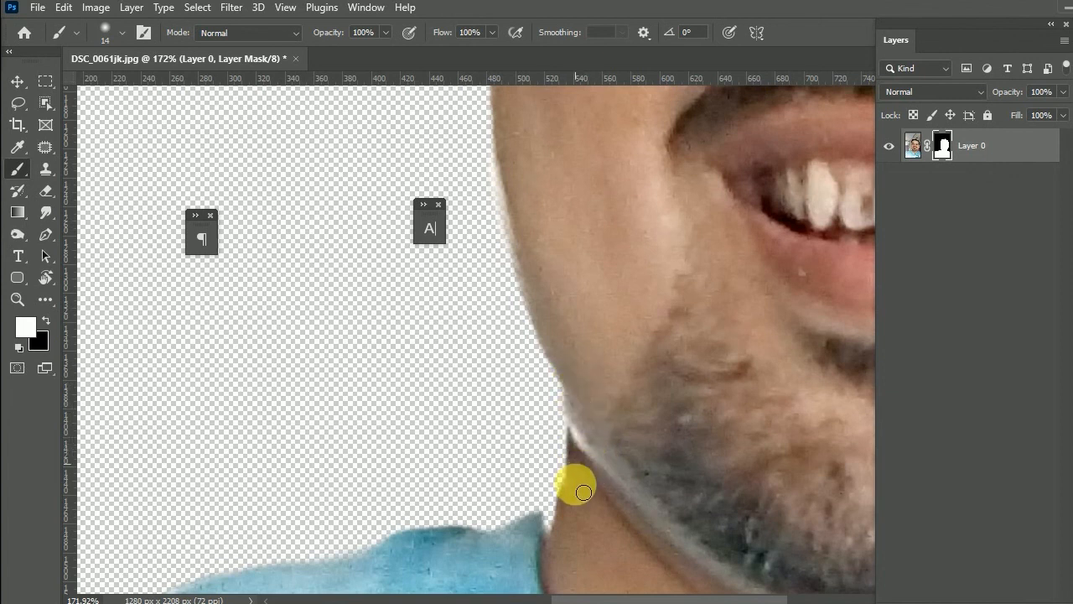
# Paint black on the layer mask to remove the pink fringe between the jaw and collar on the ear side of the neck.
pyautogui.scroll(-2, 540, 414)
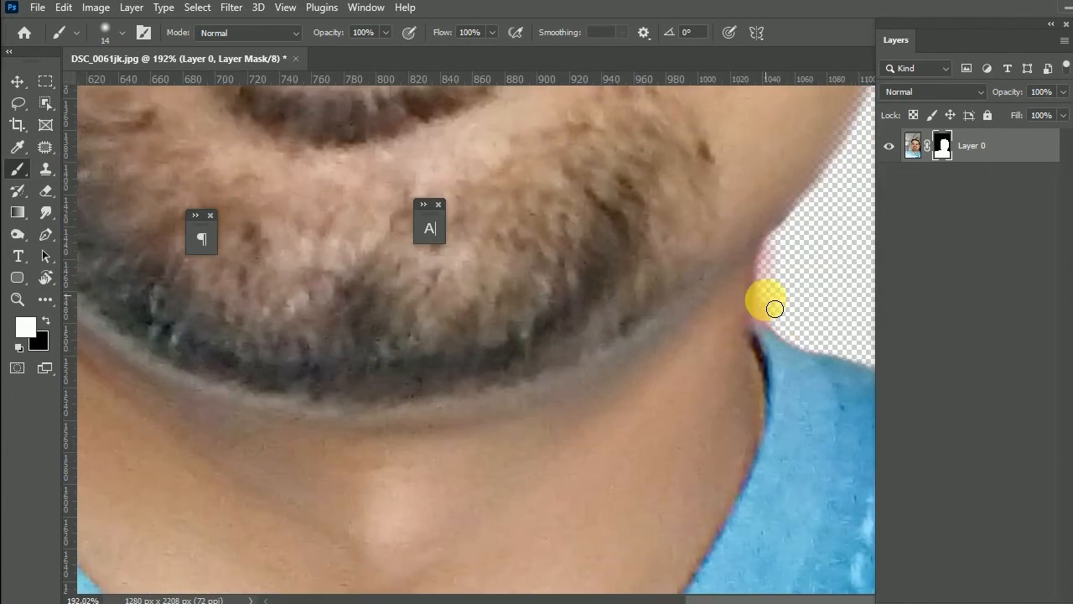
pyautogui.click(52, 322)
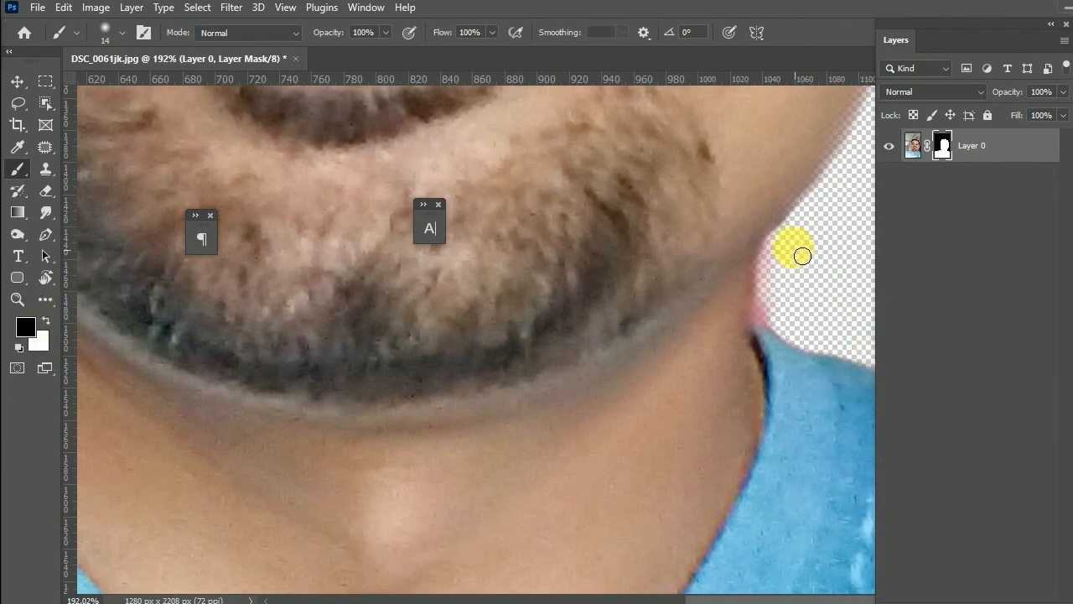
pyautogui.moveTo(783, 259)
pyautogui.mouseDown()
pyautogui.moveTo(782, 323)
pyautogui.moveTo(795, 335)
pyautogui.moveTo(776, 322)
pyautogui.moveTo(772, 279)
pyautogui.moveTo(837, 200)
pyautogui.moveTo(802, 194)
pyautogui.moveTo(780, 212)
pyautogui.moveTo(776, 194)
pyautogui.moveTo(665, 439)
pyautogui.mouseUp()
pyautogui.scroll(-6, 783, 204)
pyautogui.scroll(-3, 579, 347)
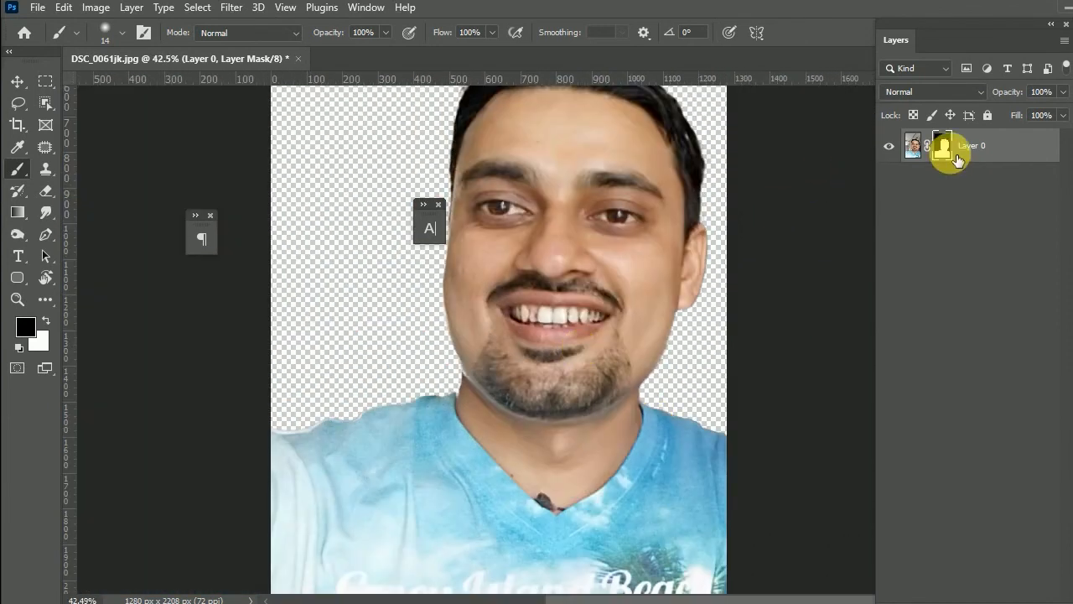
# Add an empty layer above the masked photo layer and merge the two layers into one.
pyautogui.click(17, 81)
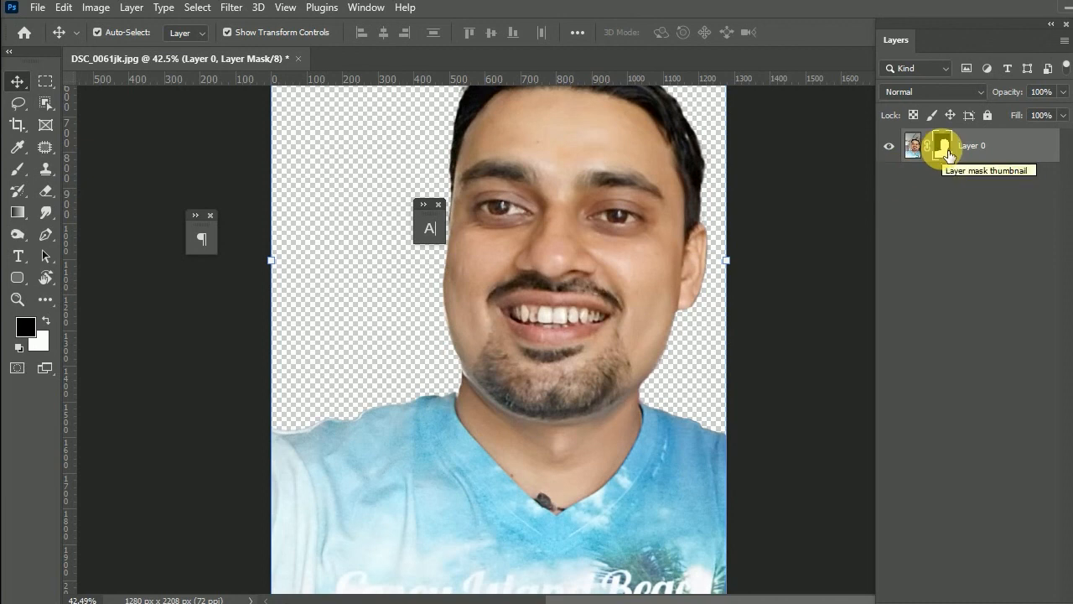
pyautogui.scroll(-3, 682, 401)
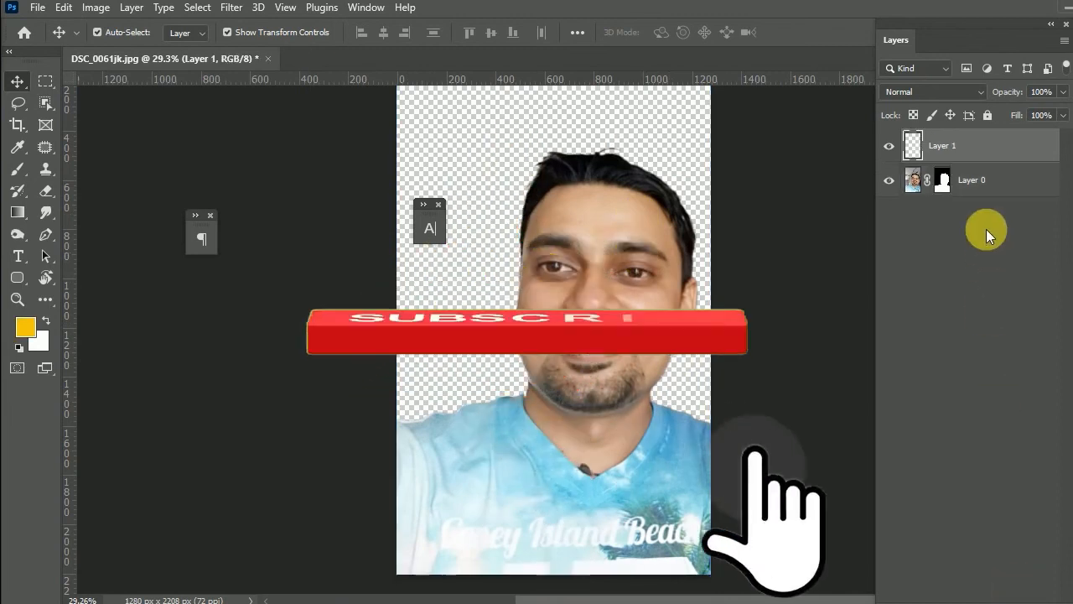
pyautogui.click(918, 186)
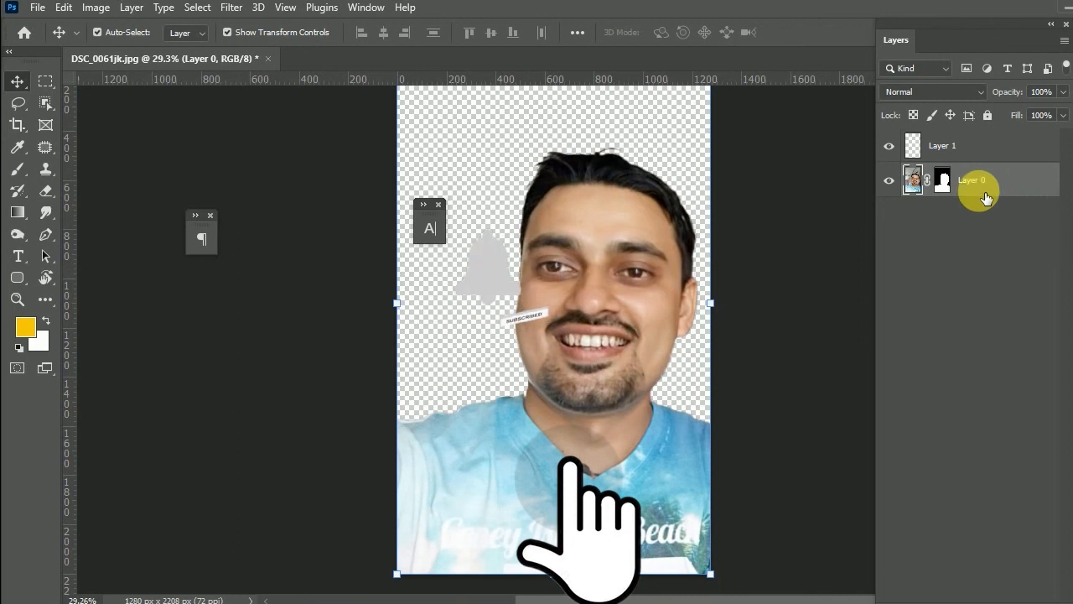
pyautogui.click(976, 153)
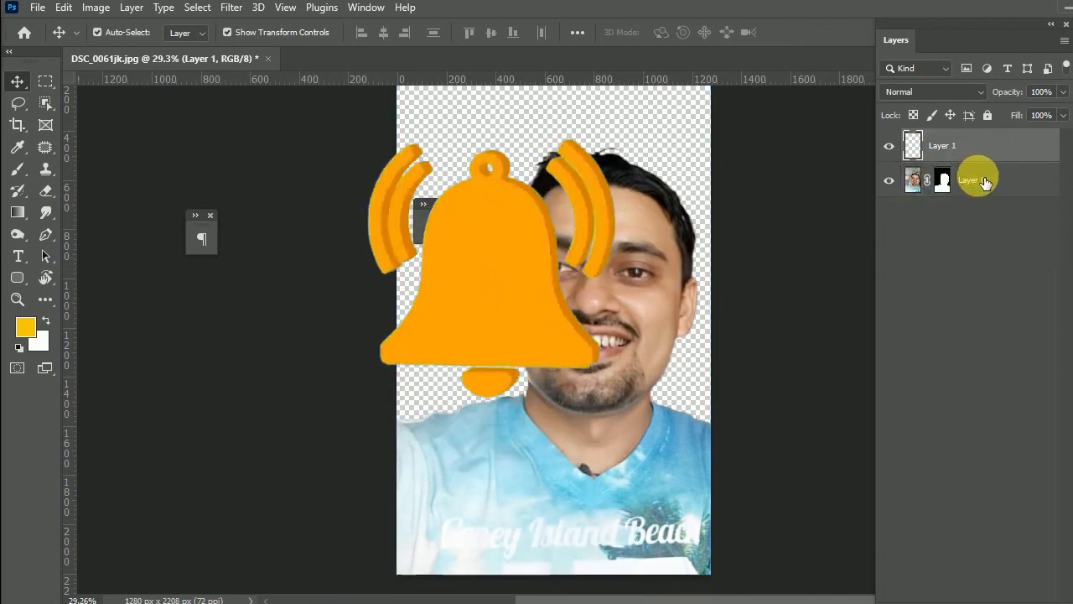
pyautogui.click(982, 181)
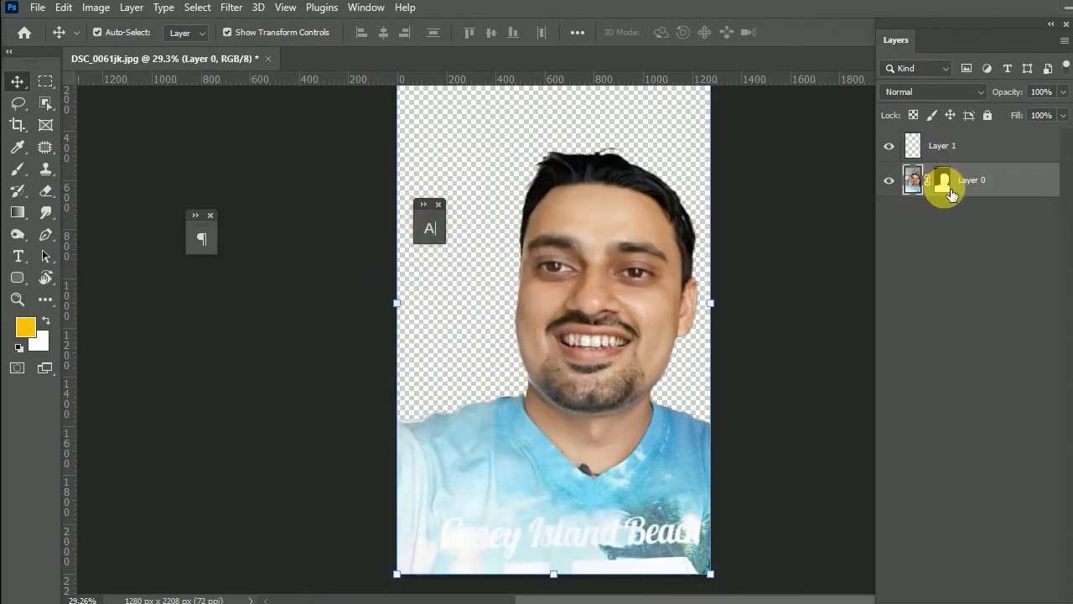
pyautogui.click(988, 148)
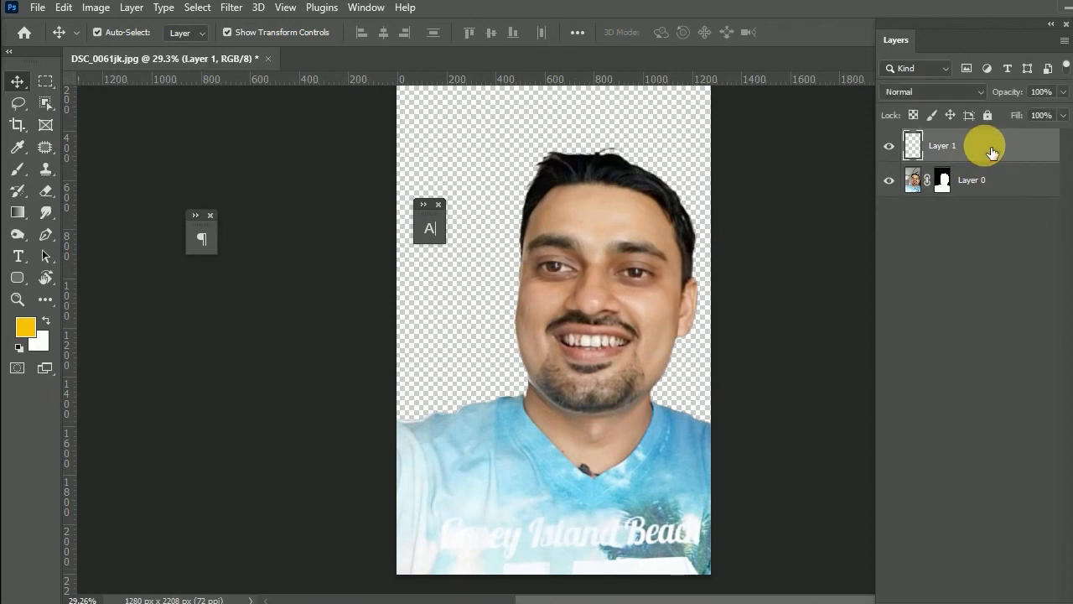
pyautogui.keyDown('ctrl'); pyautogui.click(1011, 182); pyautogui.keyUp('ctrl')
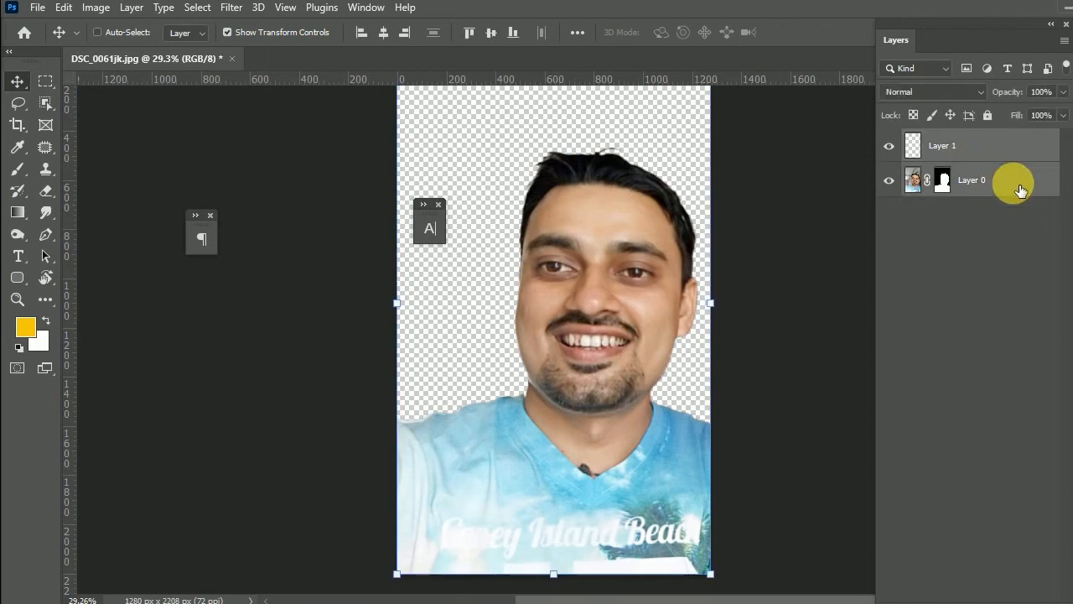
pyautogui.hotkey('ctrl', 'e')
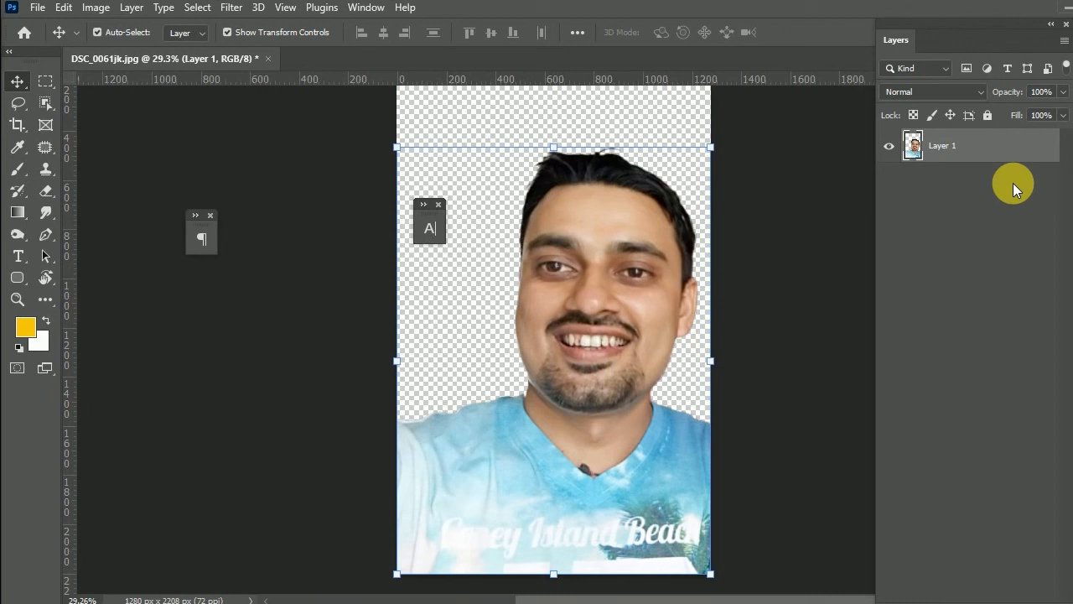
# Select the head and neck with the Lasso tool, trimming the selection along the shirt's V-neckline.
pyautogui.scroll(2, 620, 265)
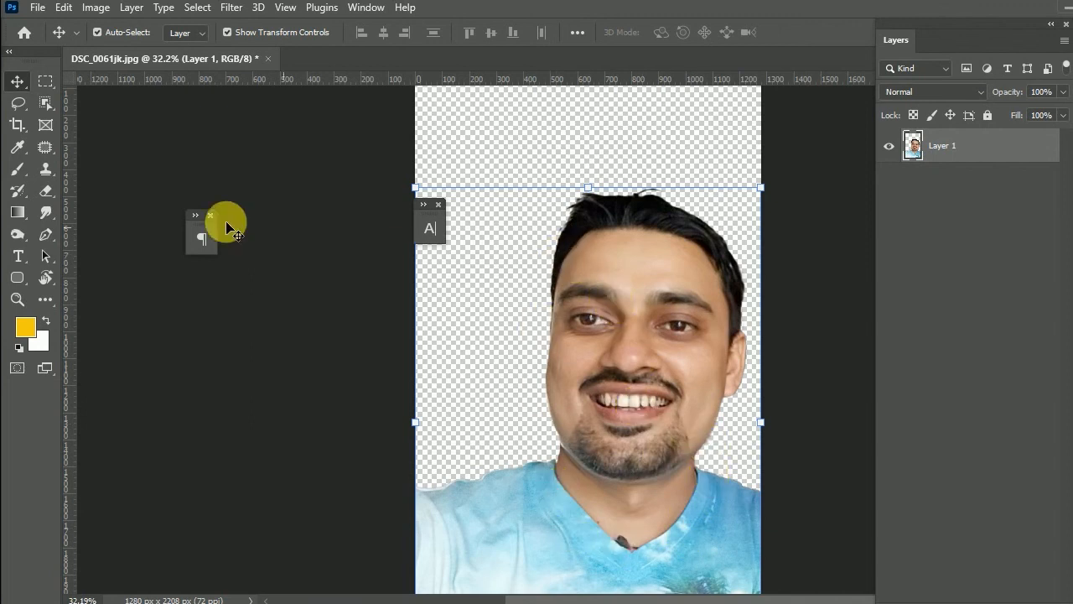
pyautogui.click(47, 81)
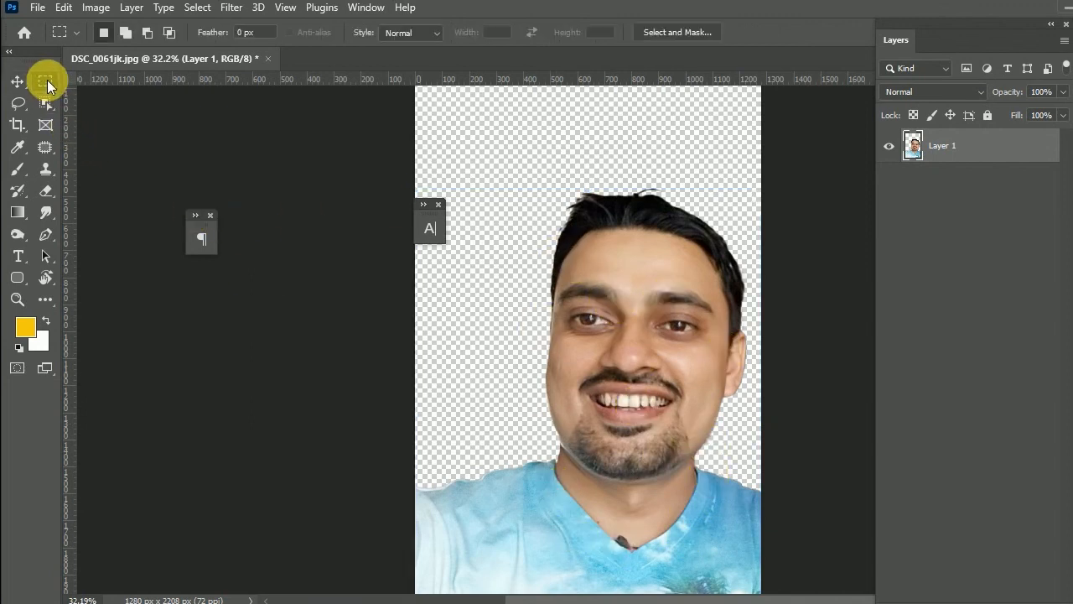
pyautogui.click(20, 102)
pyautogui.rightClick(20, 103)
pyautogui.click(66, 101)
pyautogui.moveTo(597, 156)
pyautogui.mouseDown()
pyautogui.moveTo(551, 203)
pyautogui.moveTo(528, 284)
pyautogui.moveTo(525, 393)
pyautogui.moveTo(562, 485)
pyautogui.moveTo(618, 545)
pyautogui.moveTo(651, 553)
pyautogui.moveTo(682, 528)
pyautogui.moveTo(744, 413)
pyautogui.moveTo(764, 308)
pyautogui.mouseUp()
pyautogui.moveTo(764, 309); pyautogui.dragTo(743, 194)
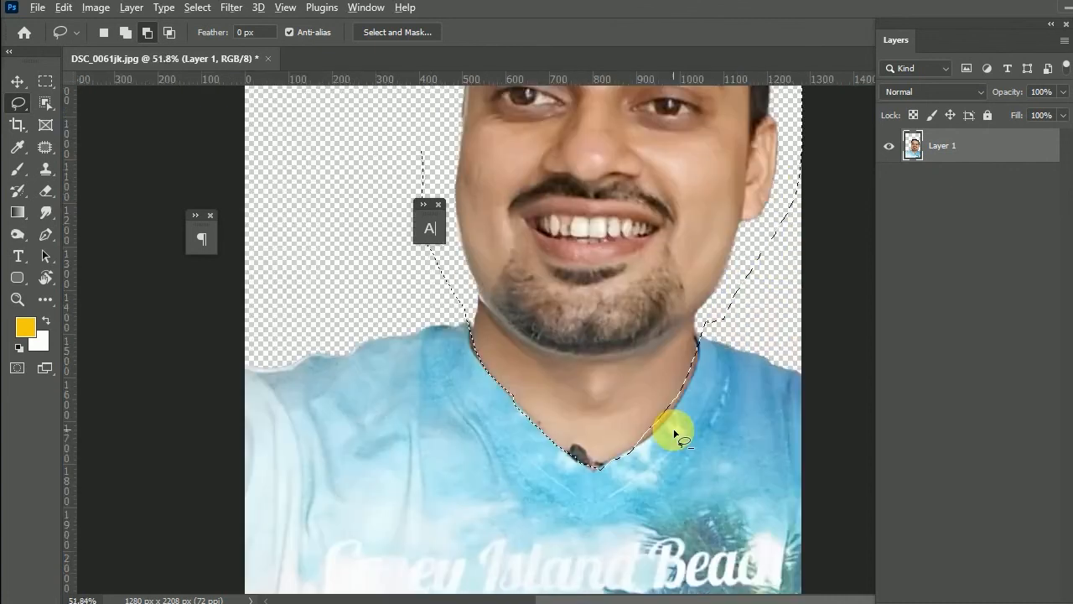
pyautogui.scroll(-5, 675, 434)
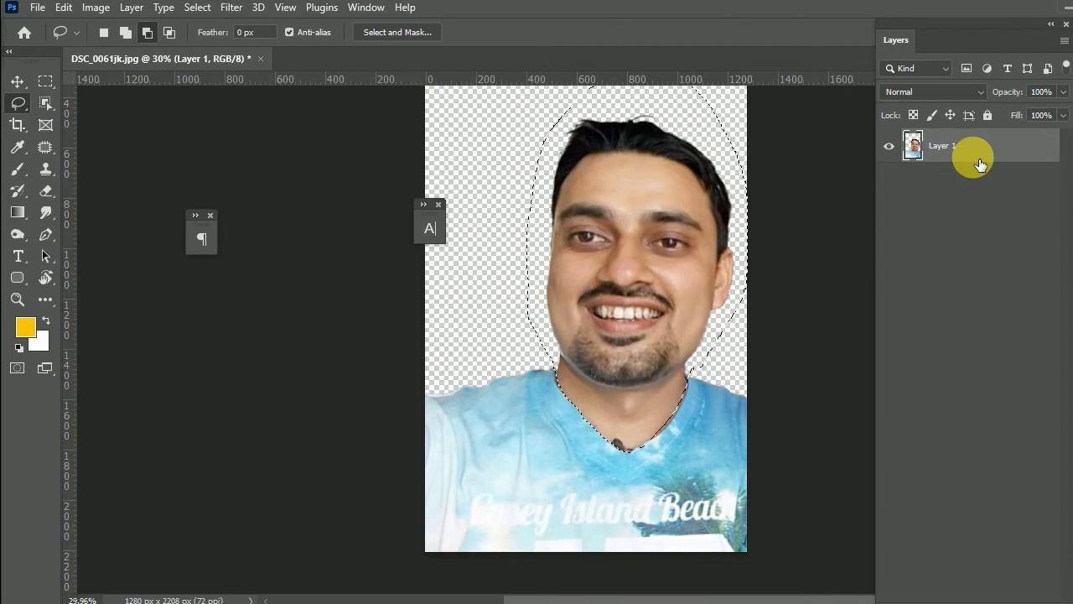
# Copy the selected head and neck to a new layer and activate the Move tool on that layer.
pyautogui.hotkey('ctrl', 'j')
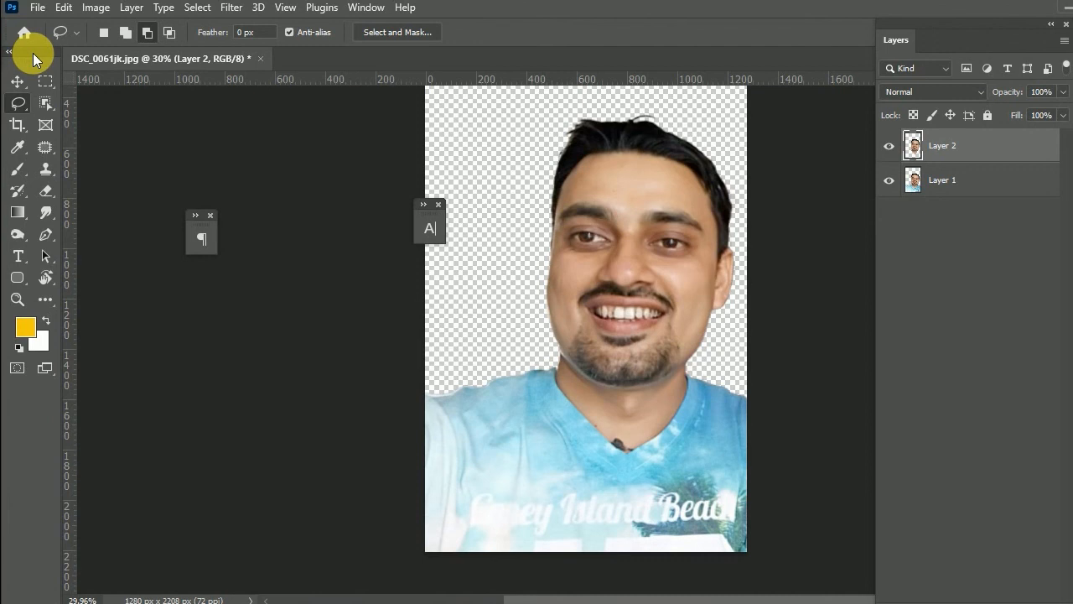
pyautogui.click(17, 83)
pyautogui.click(387, 164)
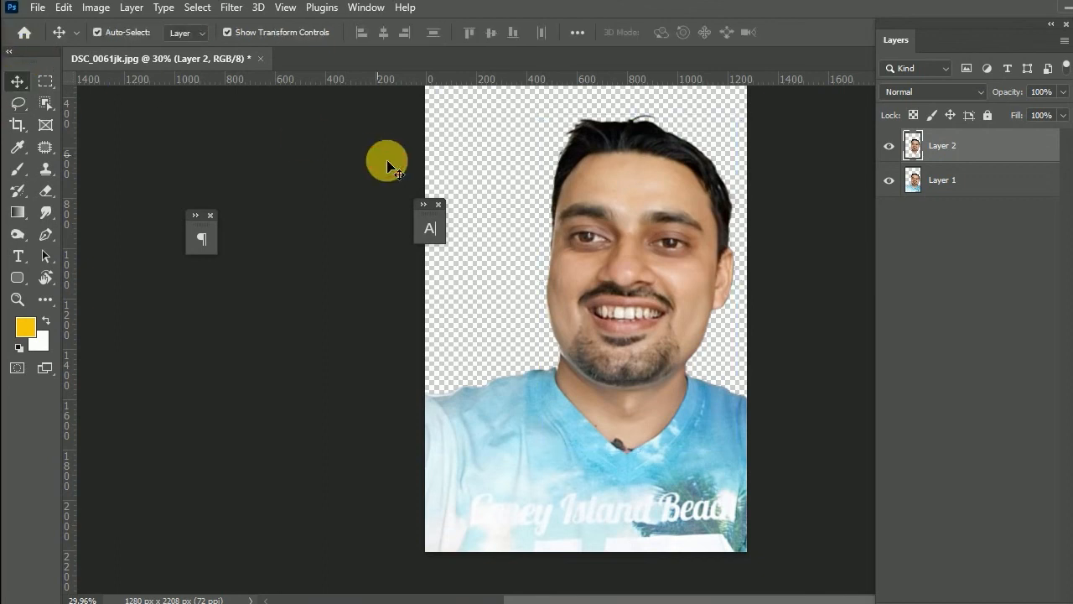
pyautogui.scroll(-2, 607, 327)
pyautogui.click(607, 327)
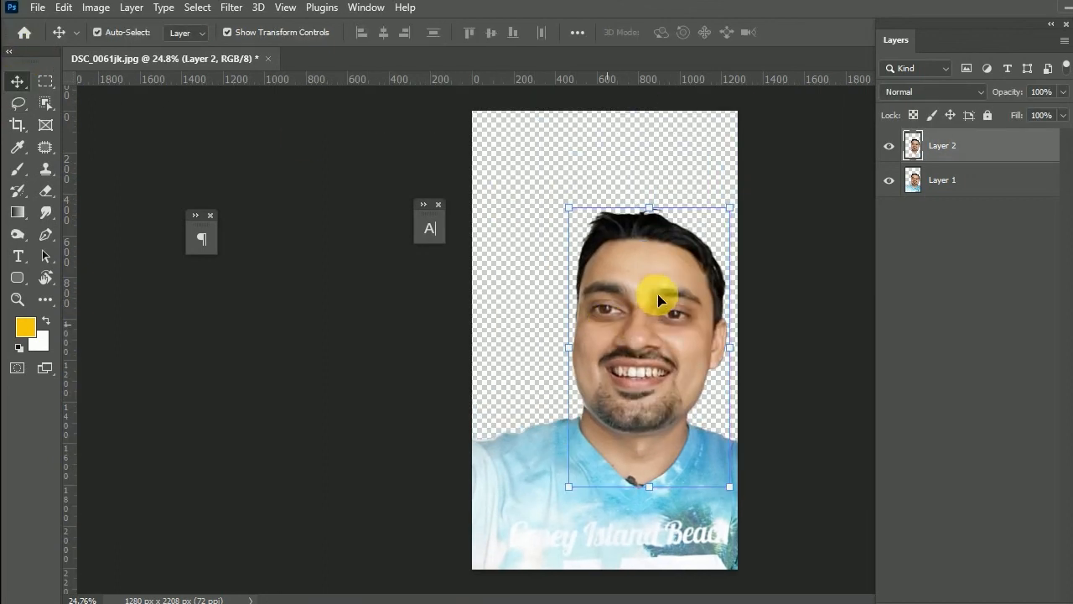
pyautogui.hotkey('ctrl', 't')
pyautogui.moveTo(677, 285); pyautogui.dragTo(618, 270)
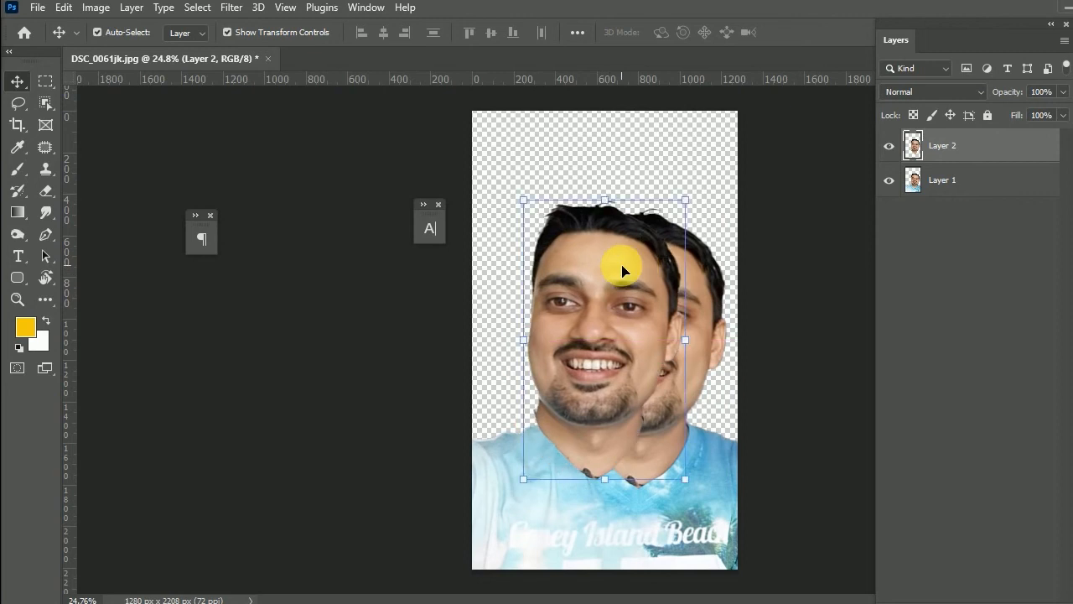
pyautogui.hotkey('ctrl', 'z')
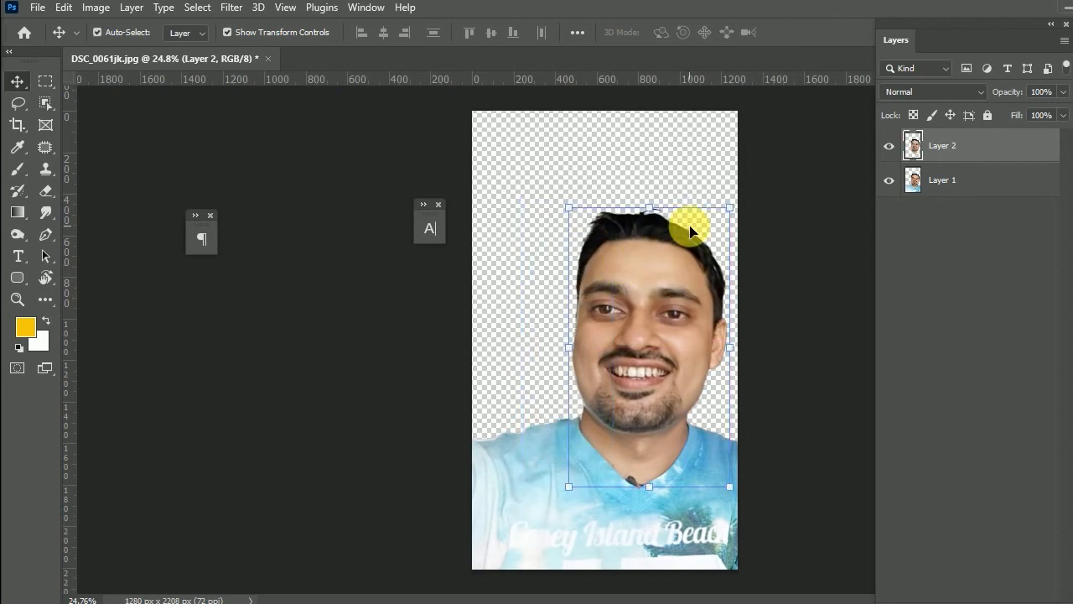
pyautogui.rightClick(668, 266)
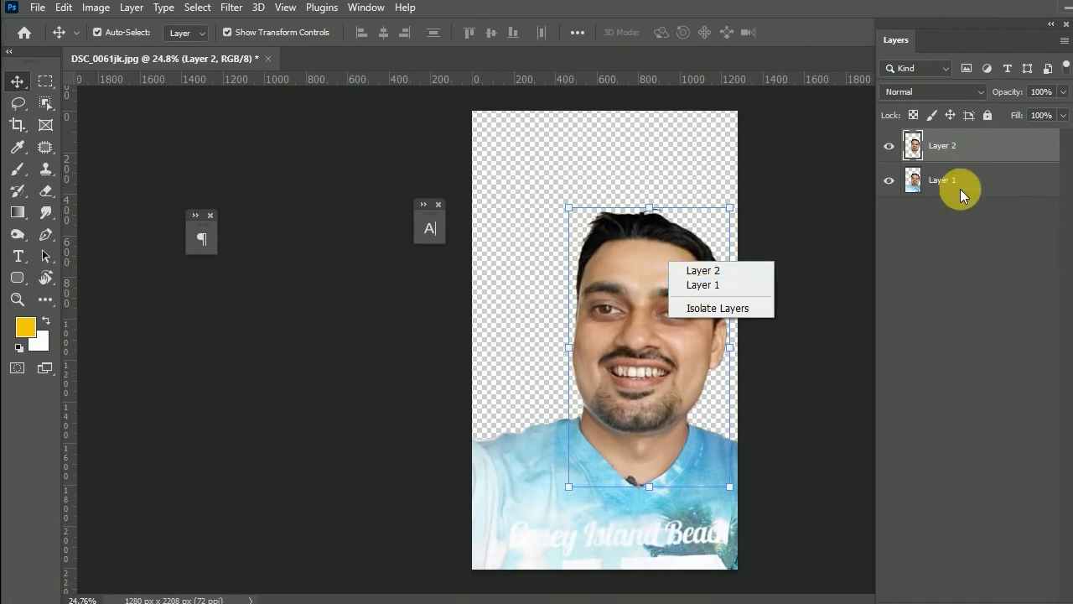
pyautogui.click(601, 256)
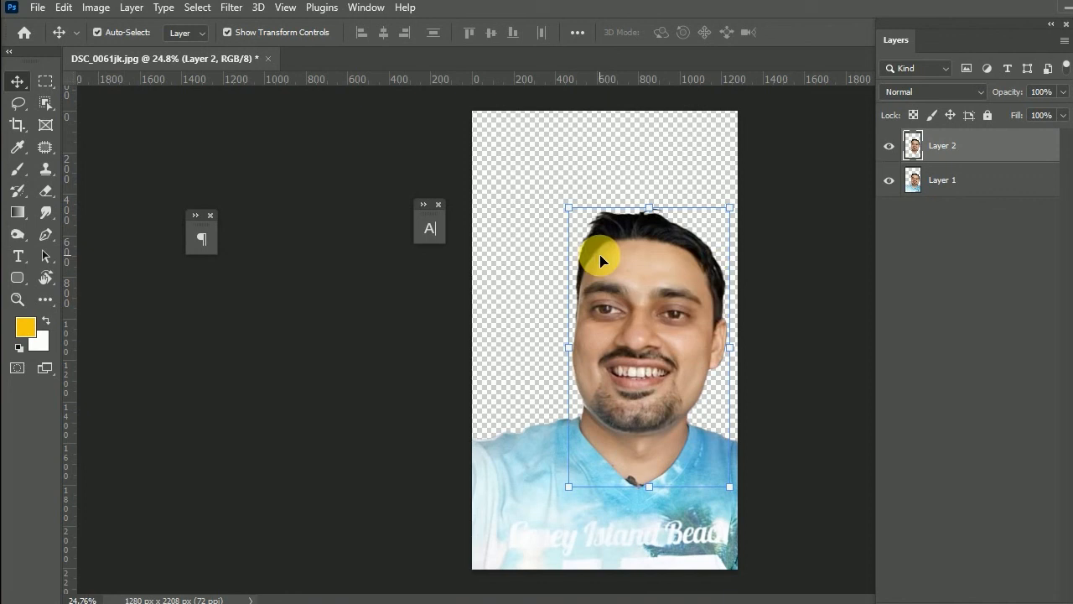
pyautogui.press('ctrl')
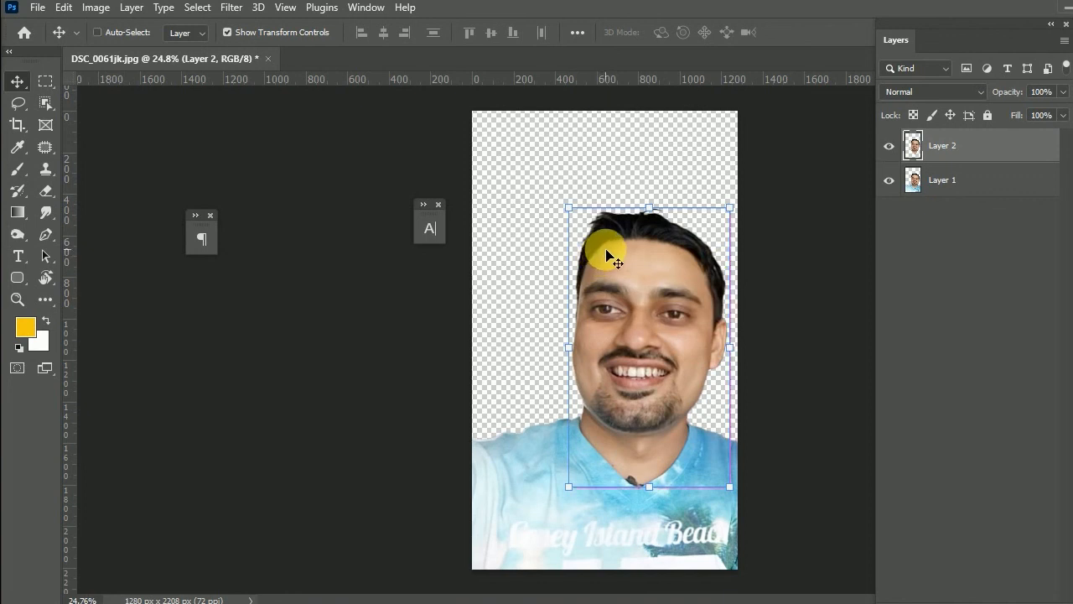
# Distort the head layer, pulling its upper corners slightly outward and up and fine-tuning the lower corners to enlarge the face.
pyautogui.hotkey('ctrl', 't')
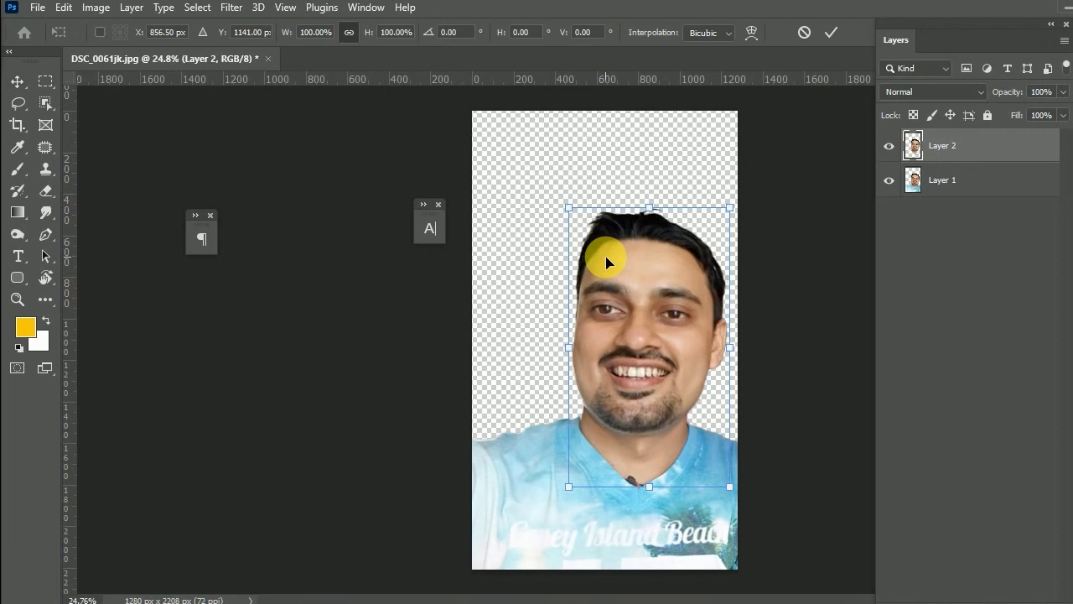
pyautogui.rightClick(607, 261)
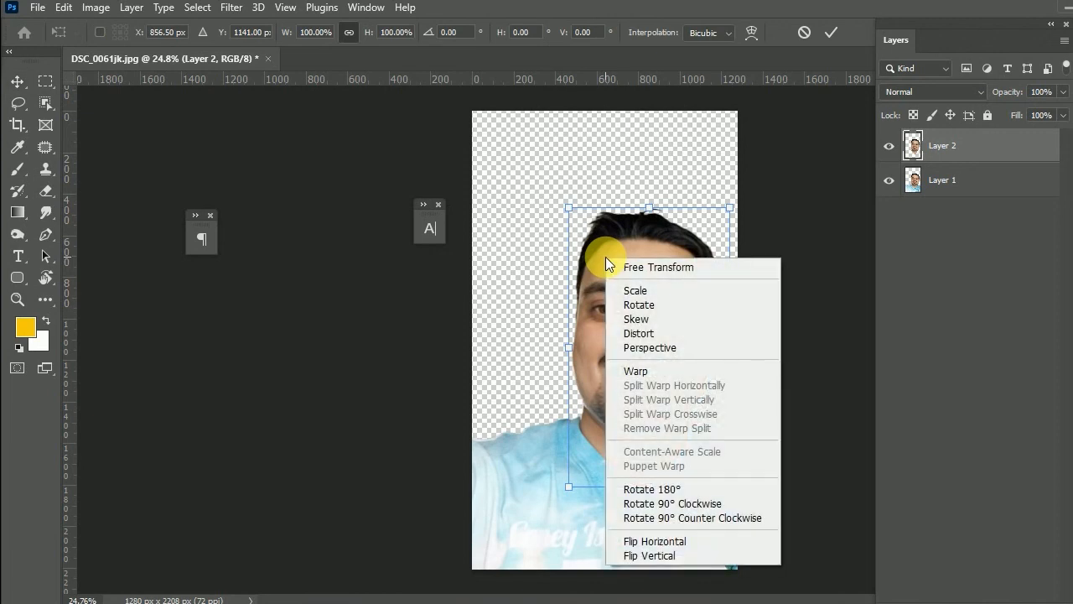
pyautogui.click(651, 333)
pyautogui.moveTo(567, 206); pyautogui.dragTo(560, 200)
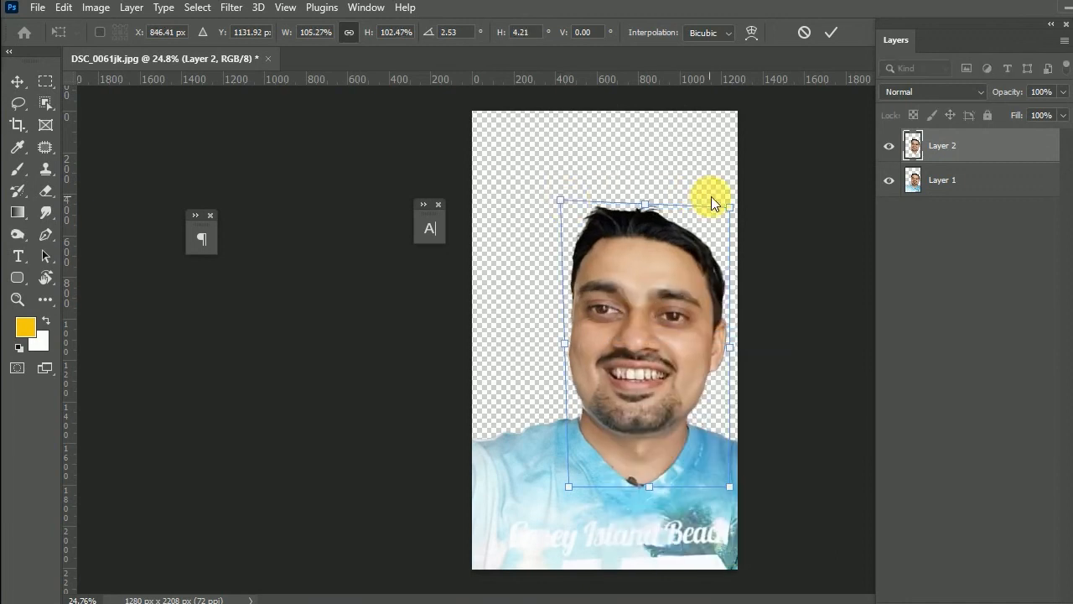
pyautogui.moveTo(727, 207); pyautogui.dragTo(734, 197)
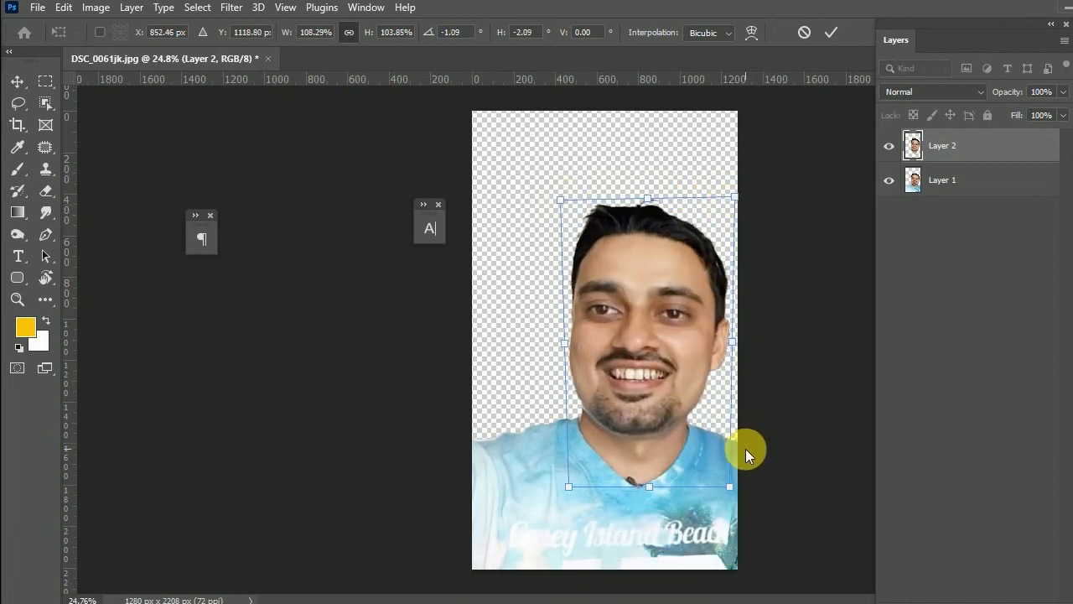
pyautogui.moveTo(731, 486); pyautogui.dragTo(727, 491)
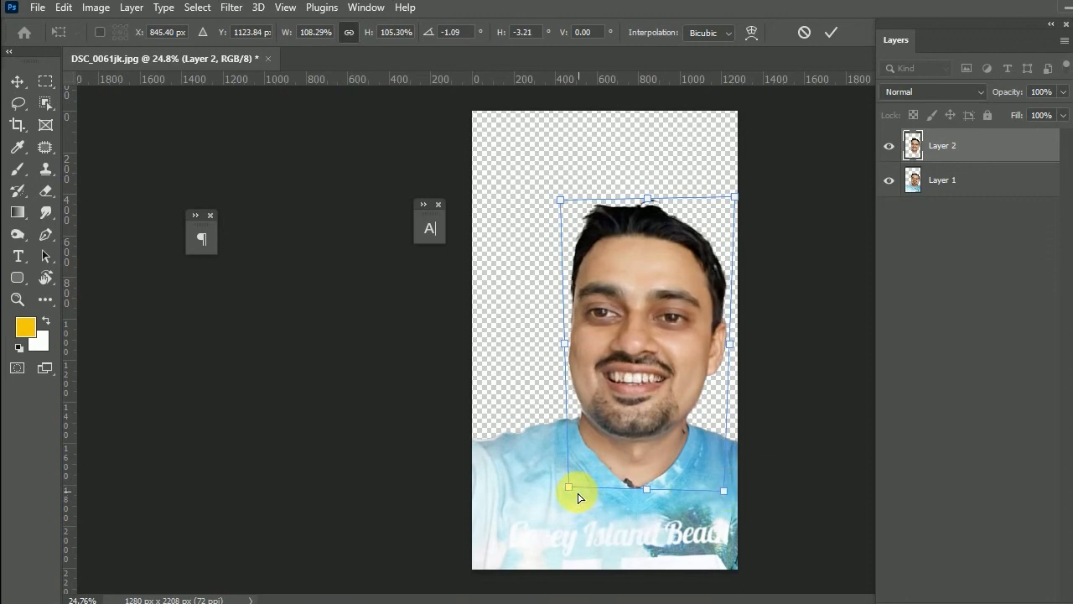
pyautogui.moveTo(573, 496); pyautogui.dragTo(575, 493)
pyautogui.press('Return')
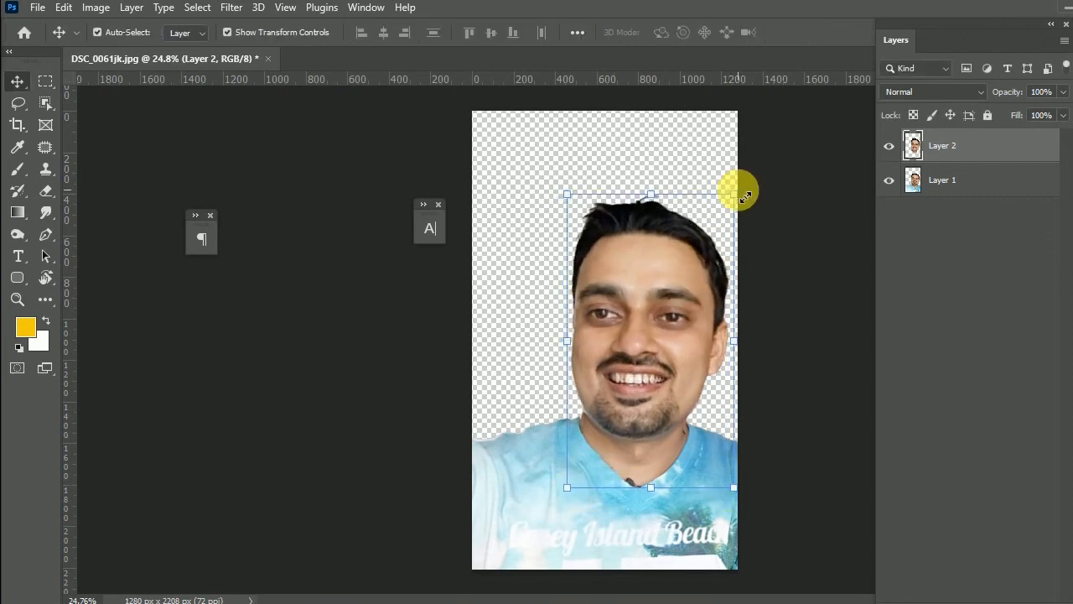
# Hide Layer 1, move the head toward the canvas centre and scale it proportionally to about 120%.
pyautogui.click(888, 180)
pyautogui.moveTo(660, 286); pyautogui.dragTo(629, 276)
pyautogui.press('ctrl')
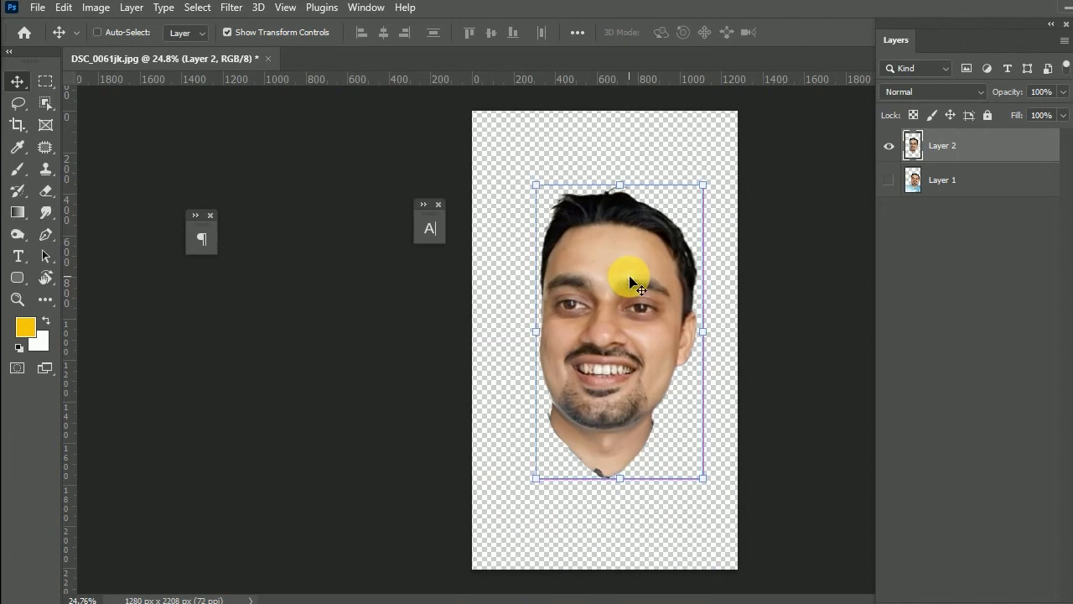
pyautogui.hotkey('ctrl', 't')
pyautogui.moveTo(701, 185); pyautogui.dragTo(732, 170)
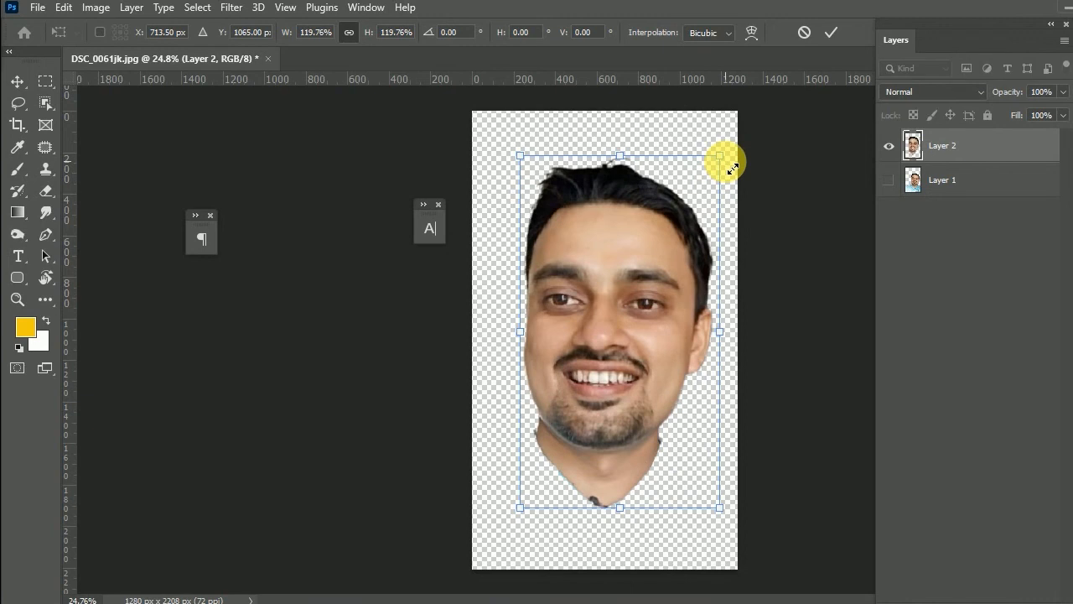
pyautogui.press('Return')
# Duplicate the enlarged head layer and desaturate the copy.
pyautogui.hotkey('ctrl', 'j')
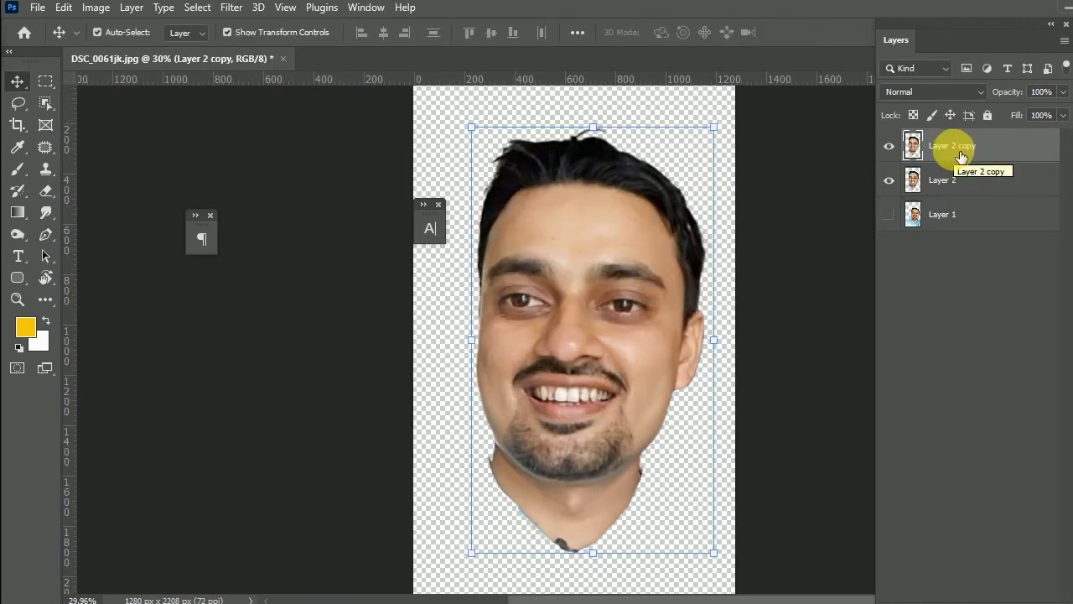
pyautogui.click(96, 8)
pyautogui.moveTo(108, 50)
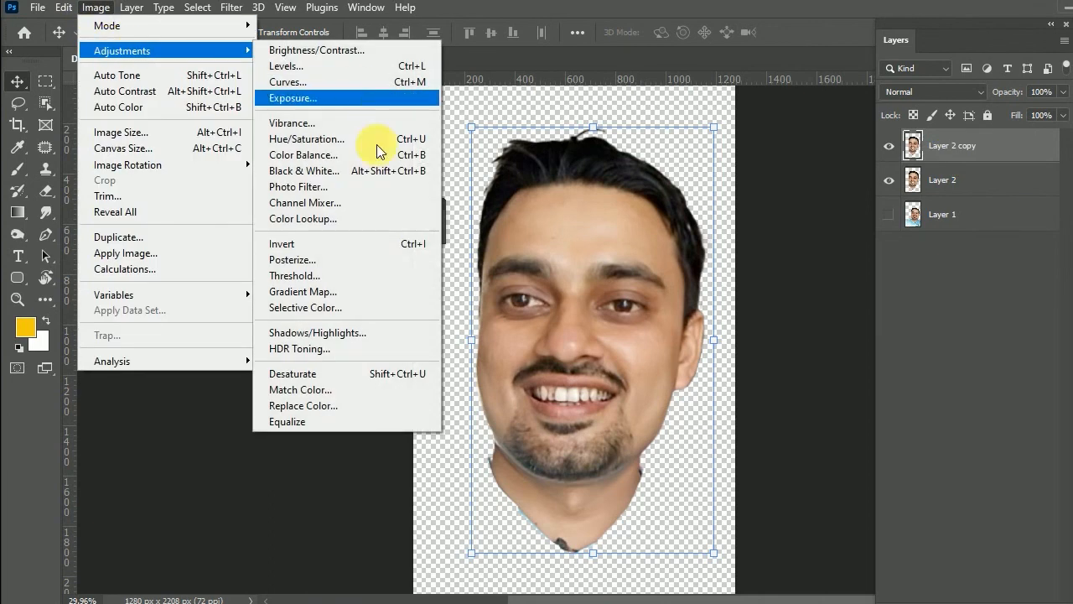
pyautogui.click(309, 376)
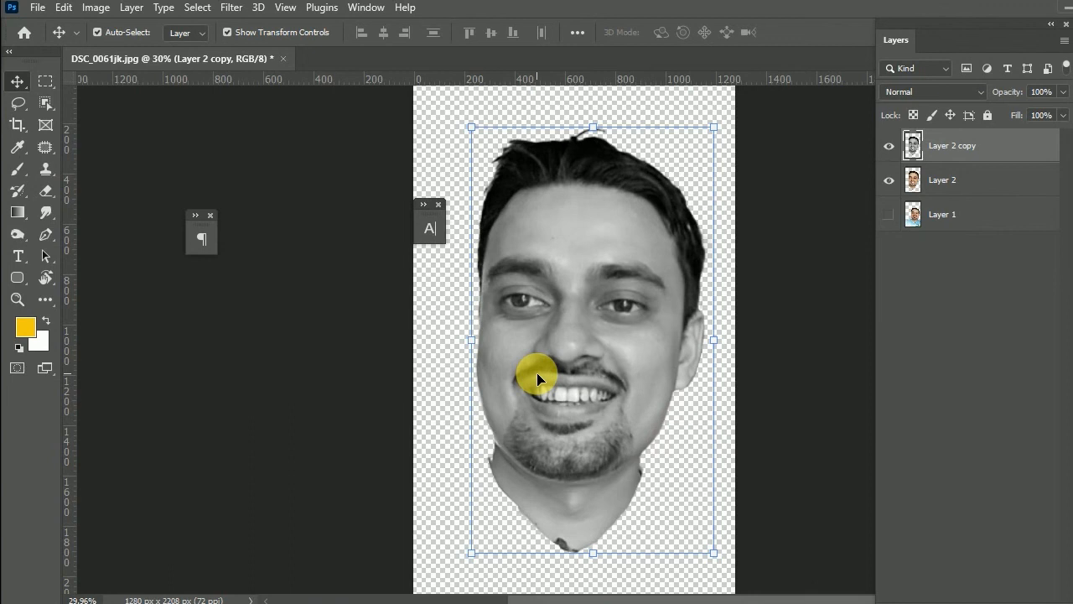
# Apply a High Pass filter with a radius of 6.8 pixels to the desaturated head copy.
pyautogui.click(232, 8)
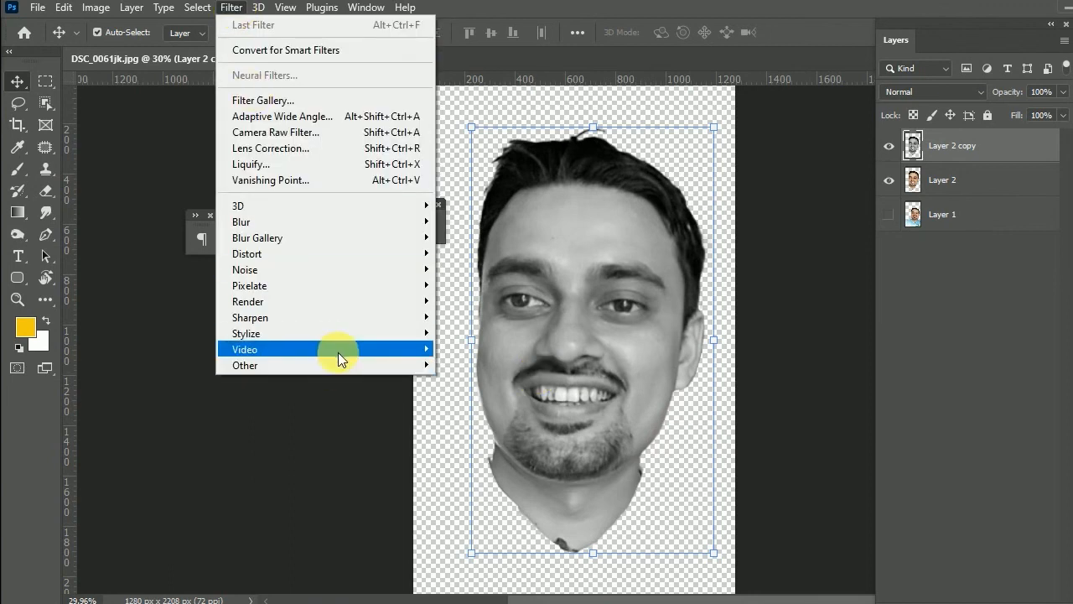
pyautogui.moveTo(339, 364)
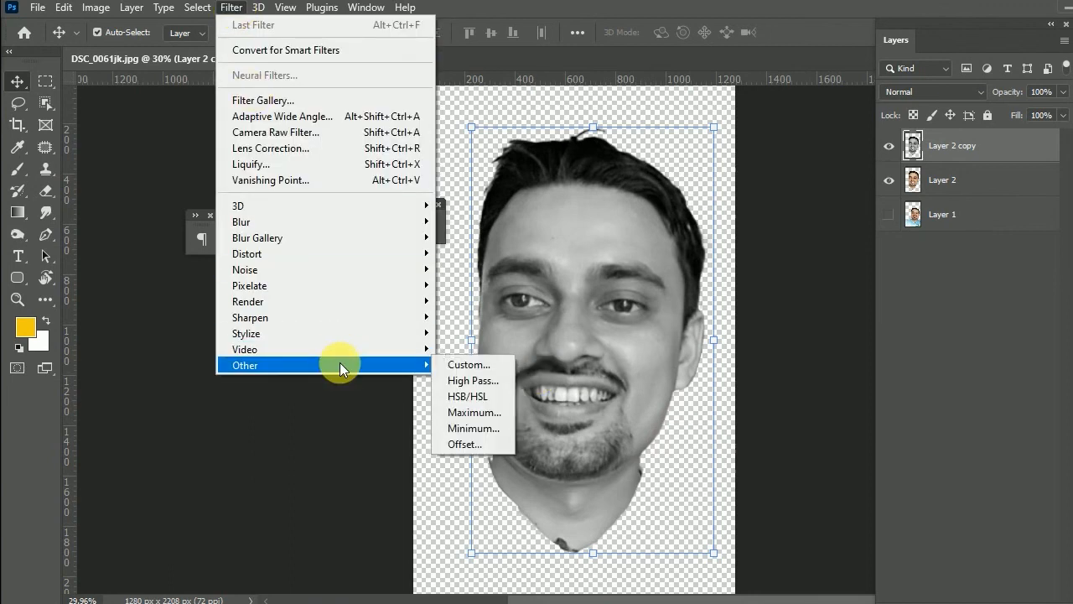
pyautogui.click(468, 382)
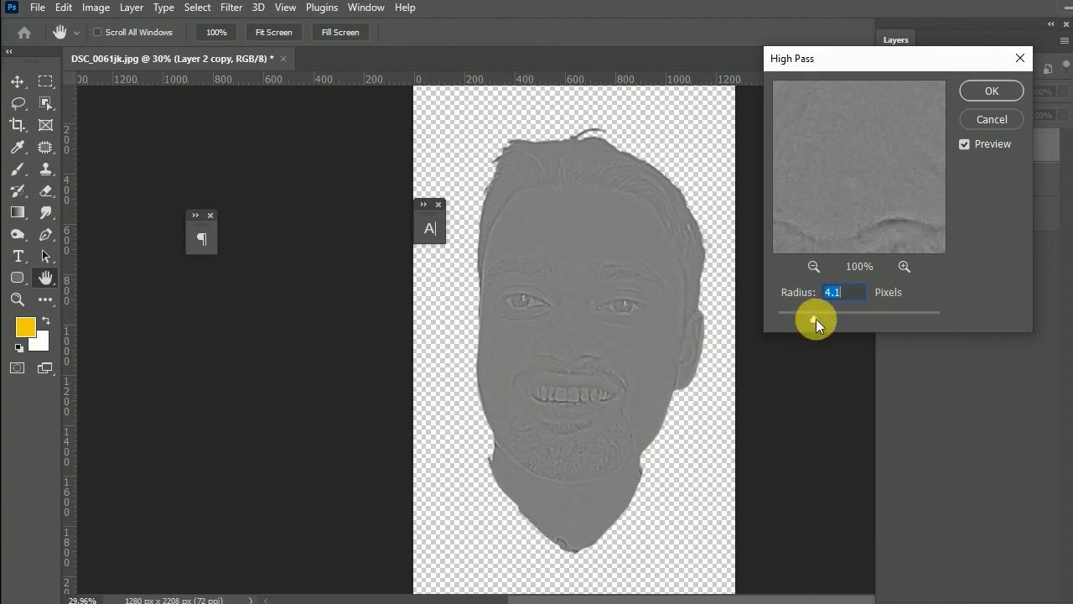
pyautogui.moveTo(822, 319)
pyautogui.mouseDown()
pyautogui.moveTo(841, 317)
pyautogui.moveTo(810, 318)
pyautogui.moveTo(828, 317)
pyautogui.mouseUp()
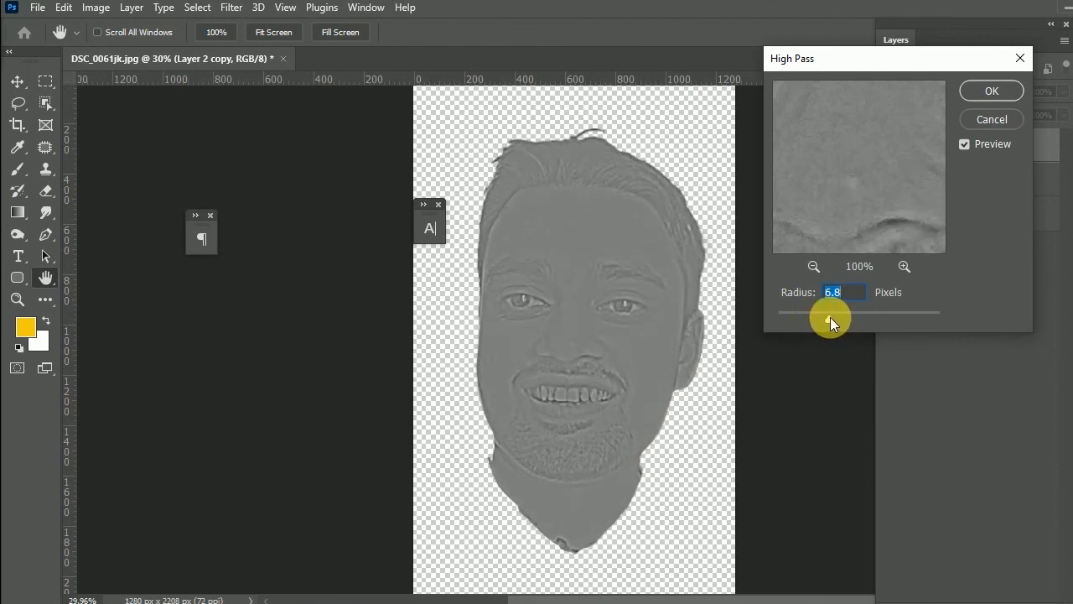
pyautogui.click(986, 90)
# Set the blend mode of the High Pass layer, Layer 2 copy, to Hard Light.
pyautogui.click(995, 421)
pyautogui.click(948, 146)
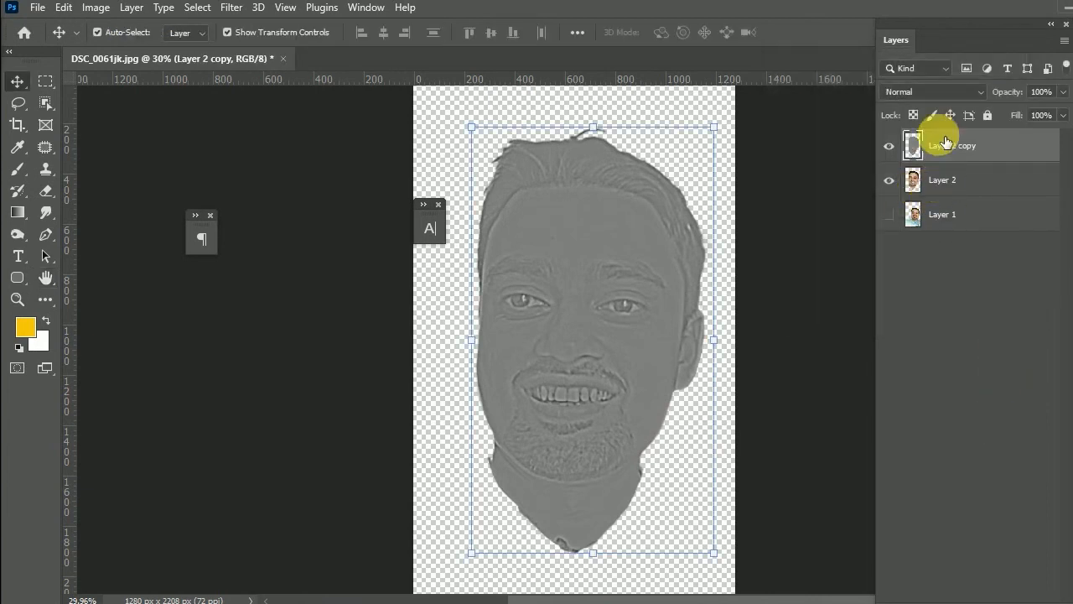
pyautogui.click(934, 91)
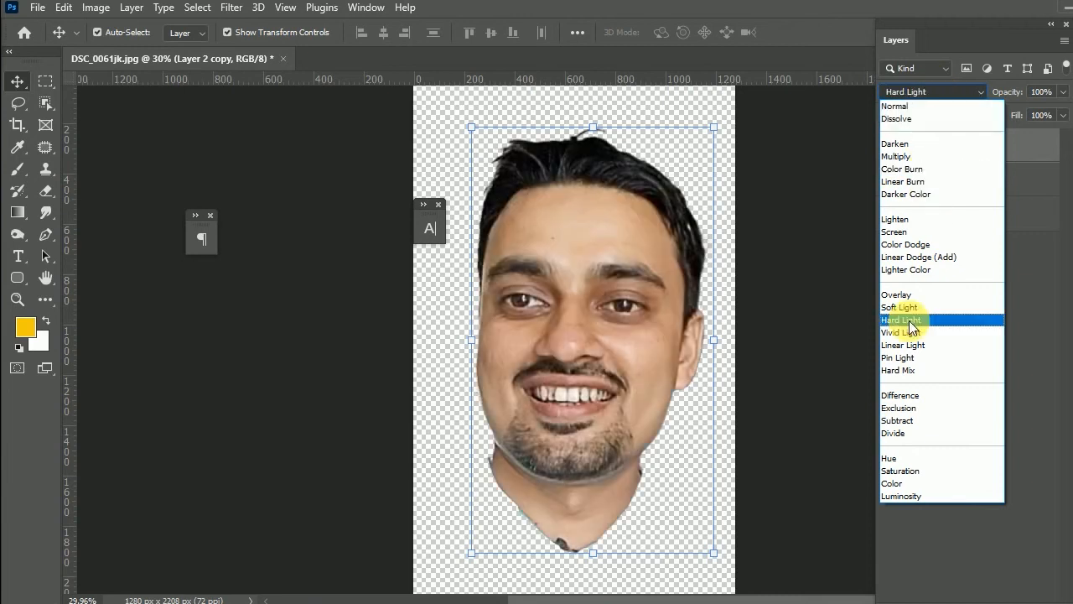
pyautogui.click(909, 322)
pyautogui.click(909, 321)
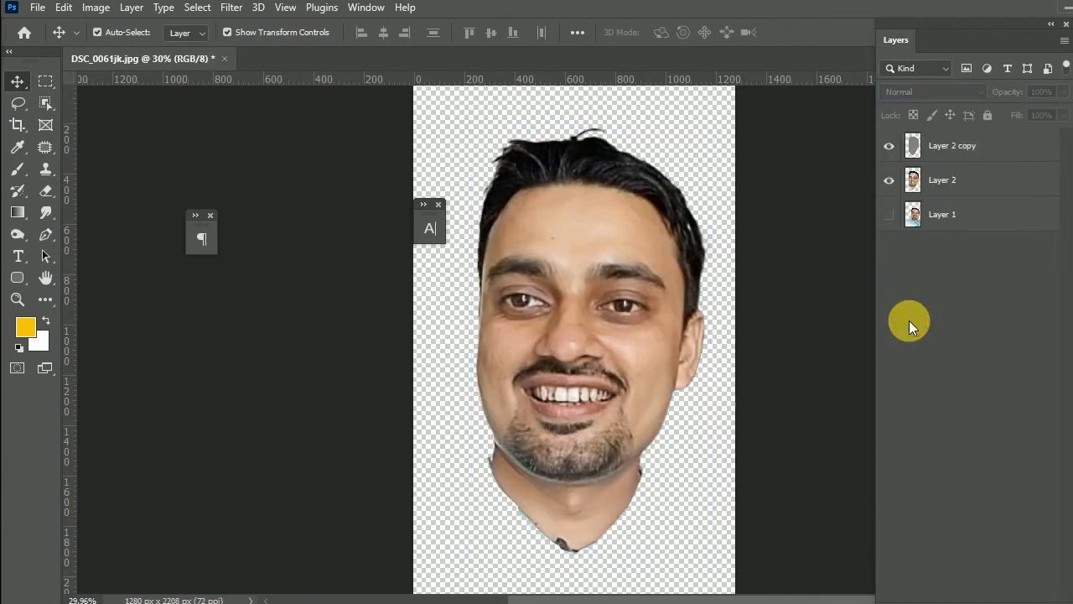
pyautogui.click(937, 148)
pyautogui.click(973, 383)
# Compare the face's sharpness up close with the High Pass layer hidden and shown.
pyautogui.scroll(3, 642, 283)
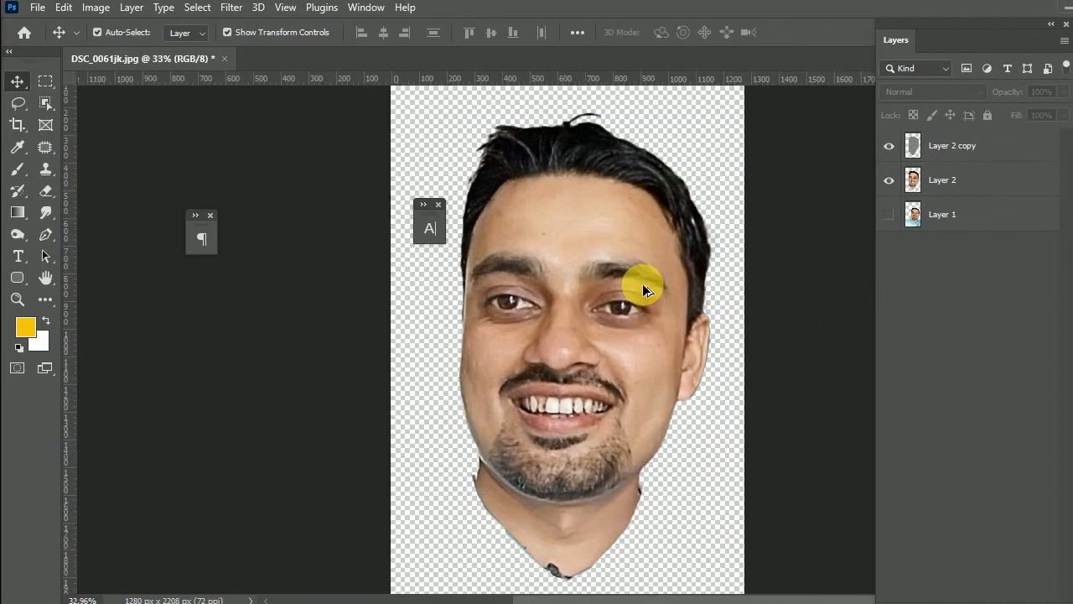
pyautogui.moveTo(644, 317); pyautogui.dragTo(649, 350)
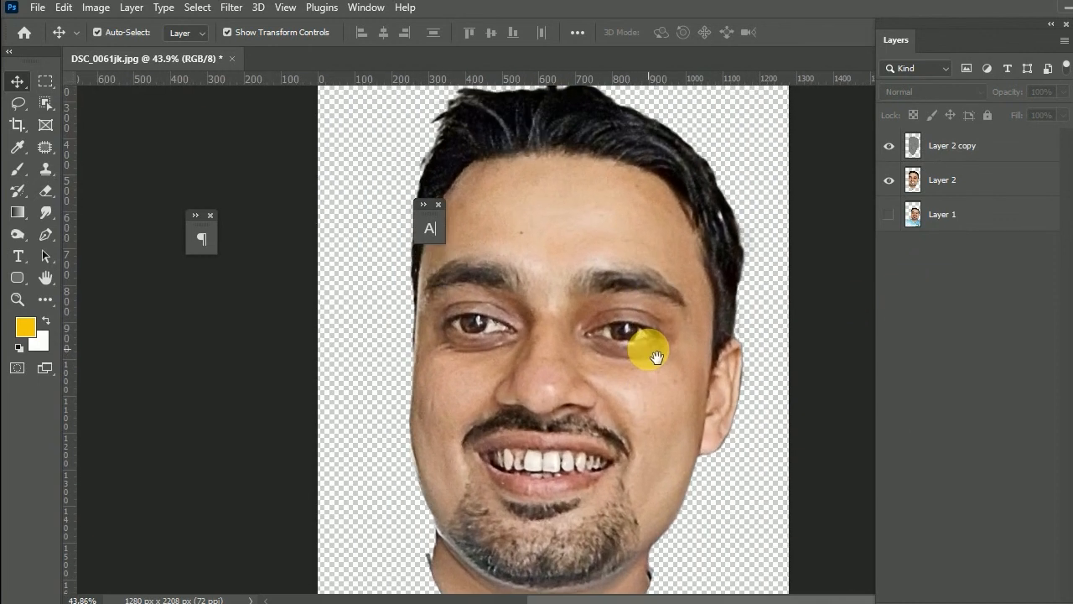
pyautogui.click(891, 149)
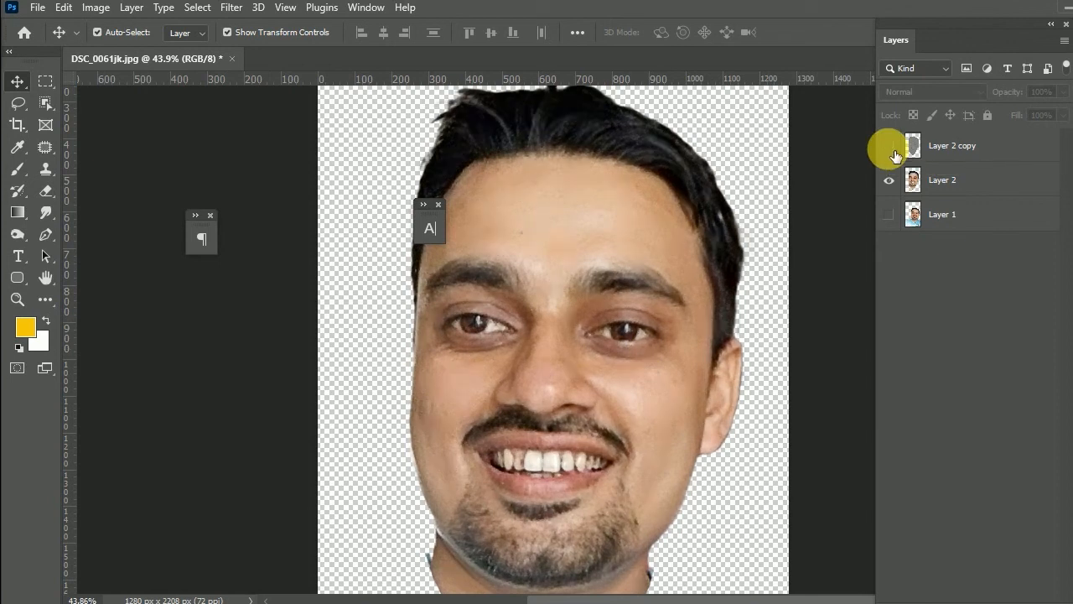
pyautogui.click(891, 150)
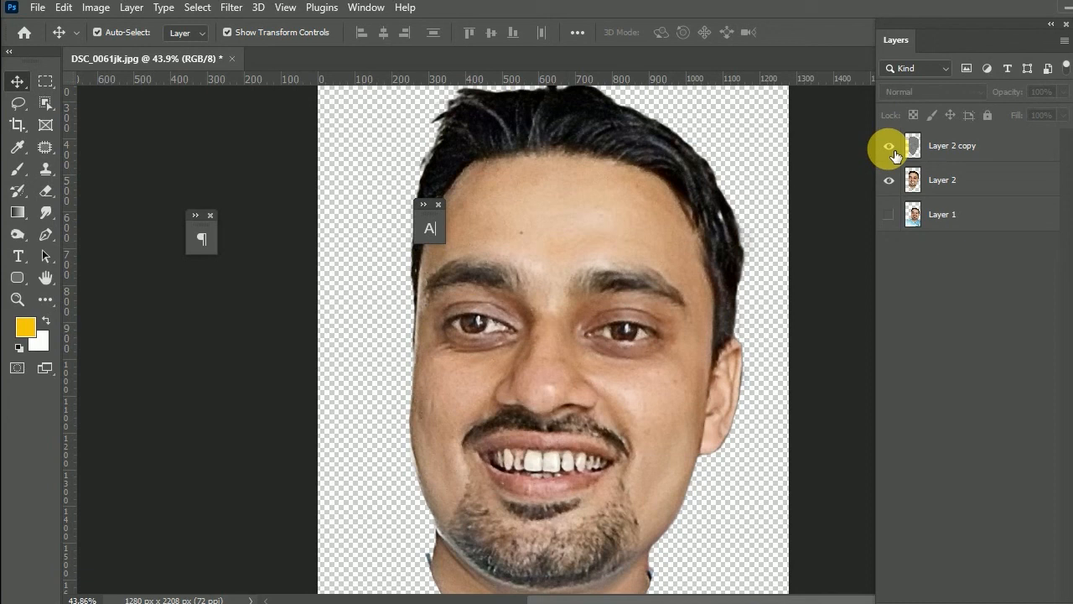
pyautogui.click(892, 150)
pyautogui.click(892, 150)
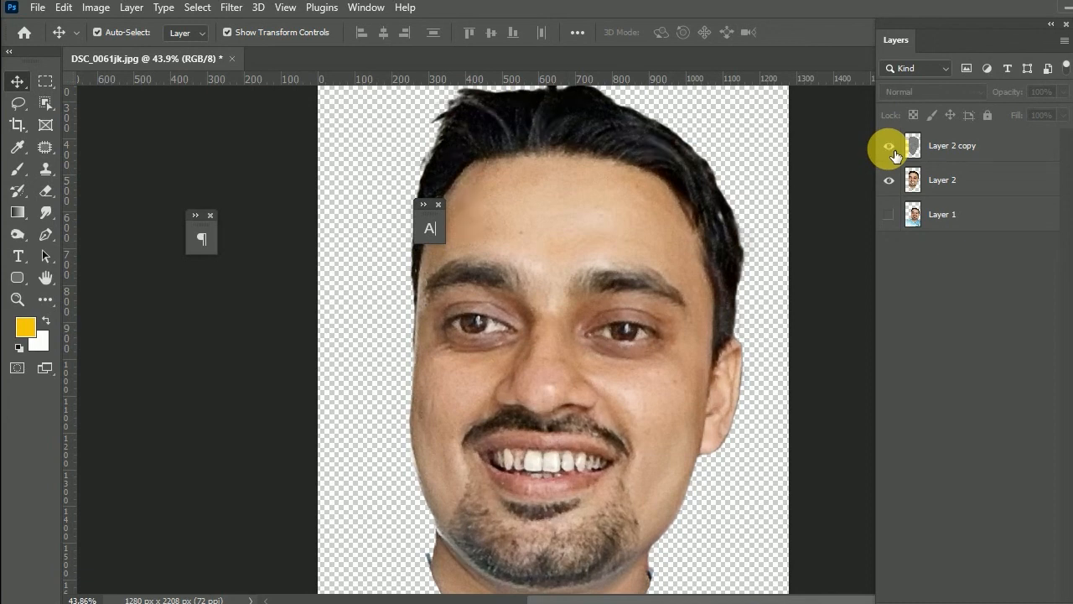
pyautogui.click(892, 150)
pyautogui.click(893, 150)
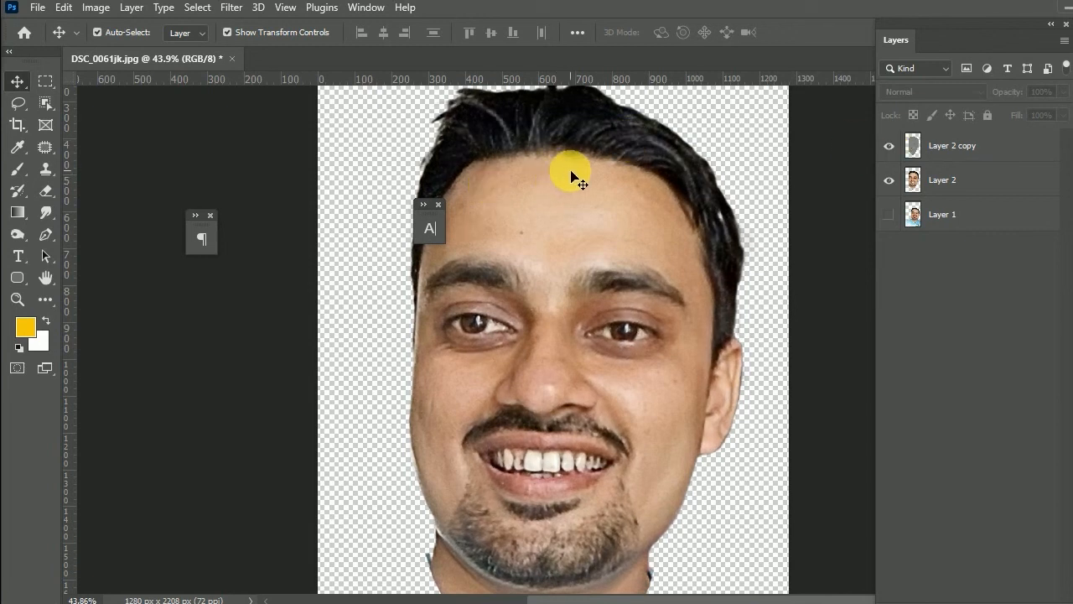
# Merge the High Pass layer with Layer 2 into a single sharpened head layer.
pyautogui.click(982, 149)
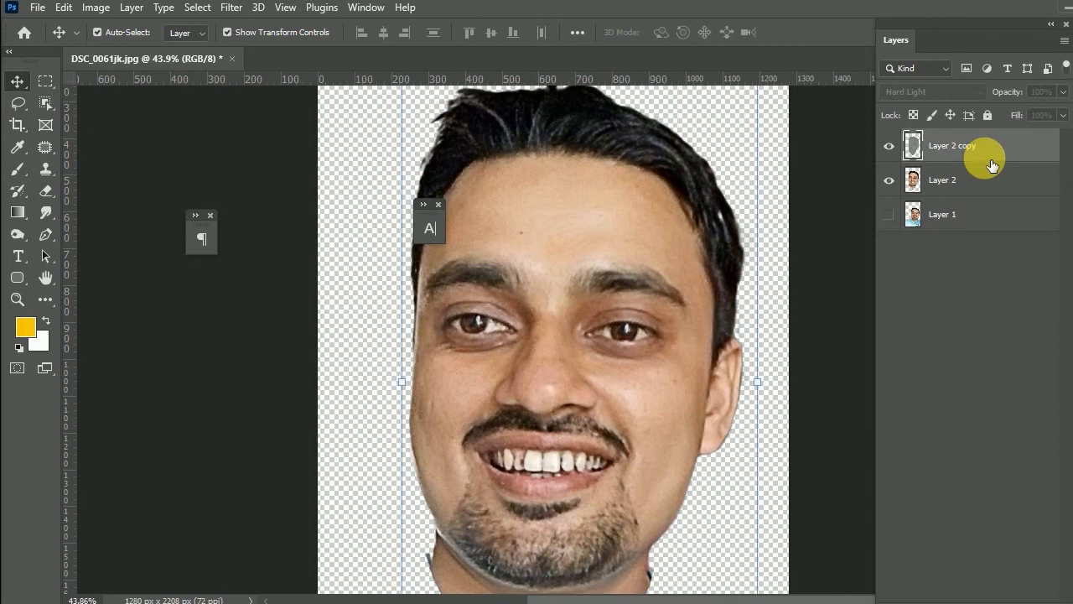
pyautogui.keyDown('ctrl'); pyautogui.click(987, 183); pyautogui.keyUp('ctrl')
pyautogui.hotkey('ctrl', 'e')
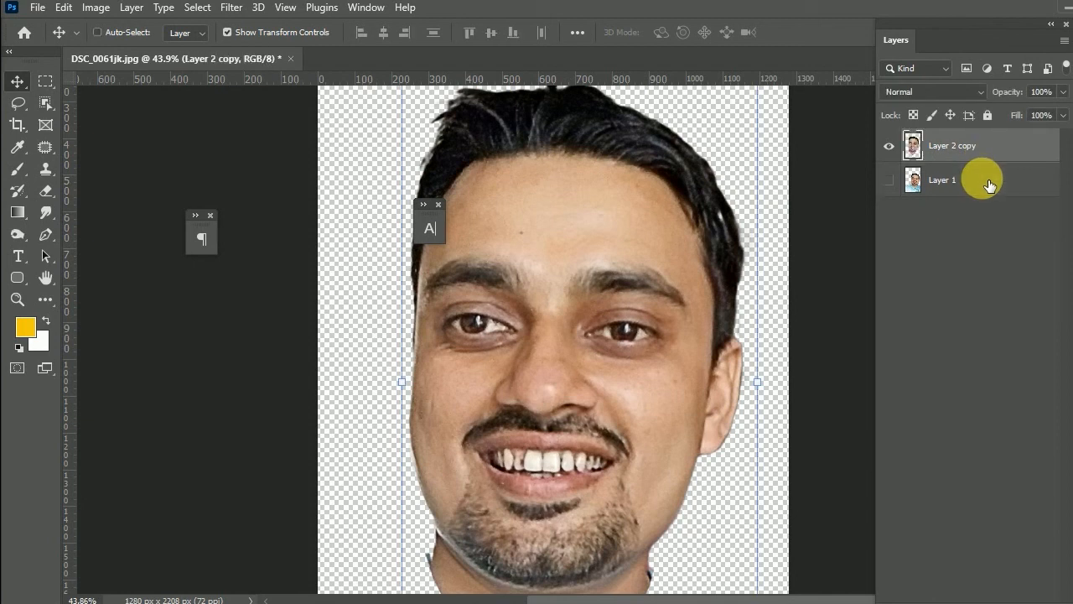
# Duplicate the sharpened head layer, hide the original beneath it and make the new copy the active layer.
pyautogui.hotkey('ctrl', 'j')
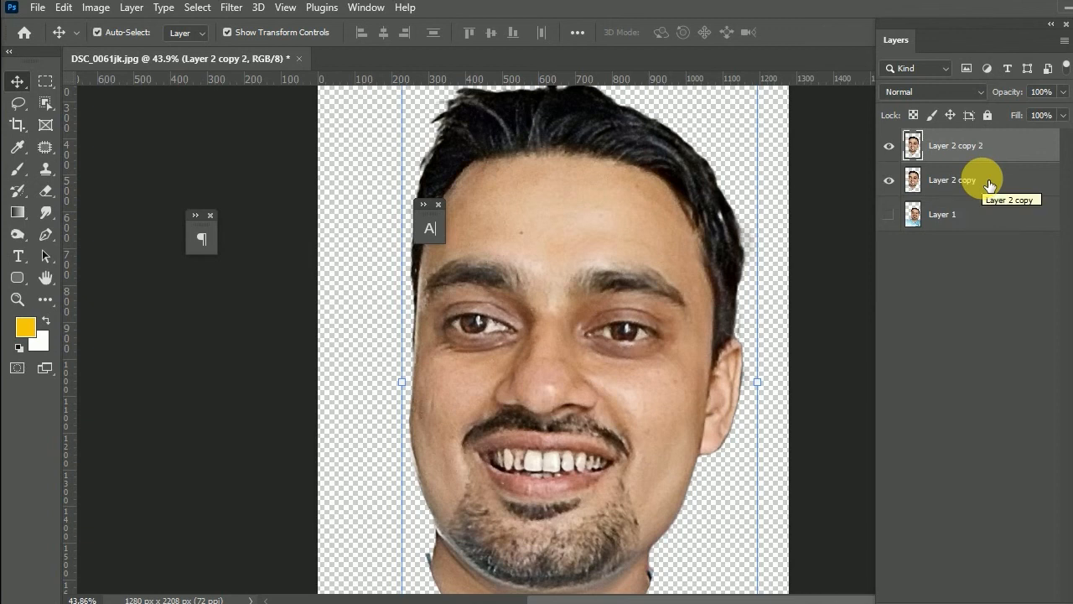
pyautogui.click(889, 180)
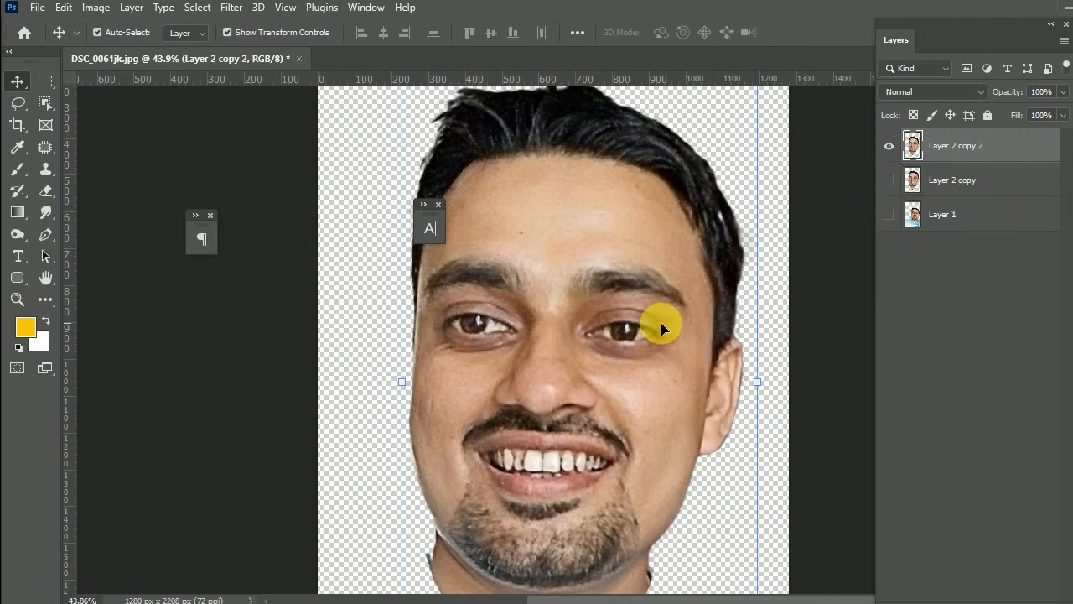
pyautogui.click(956, 181)
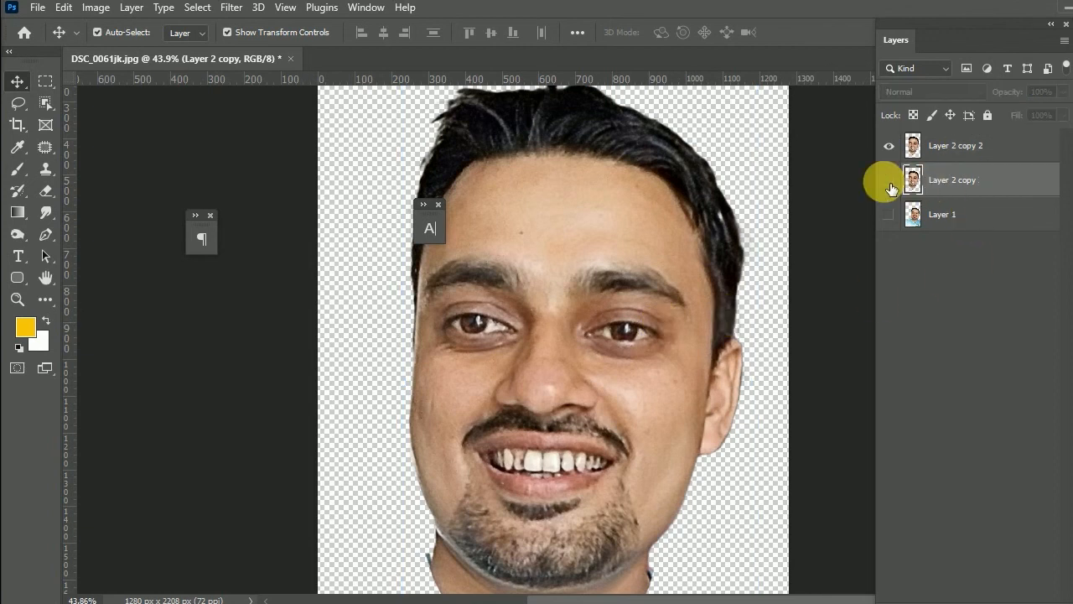
pyautogui.click(992, 153)
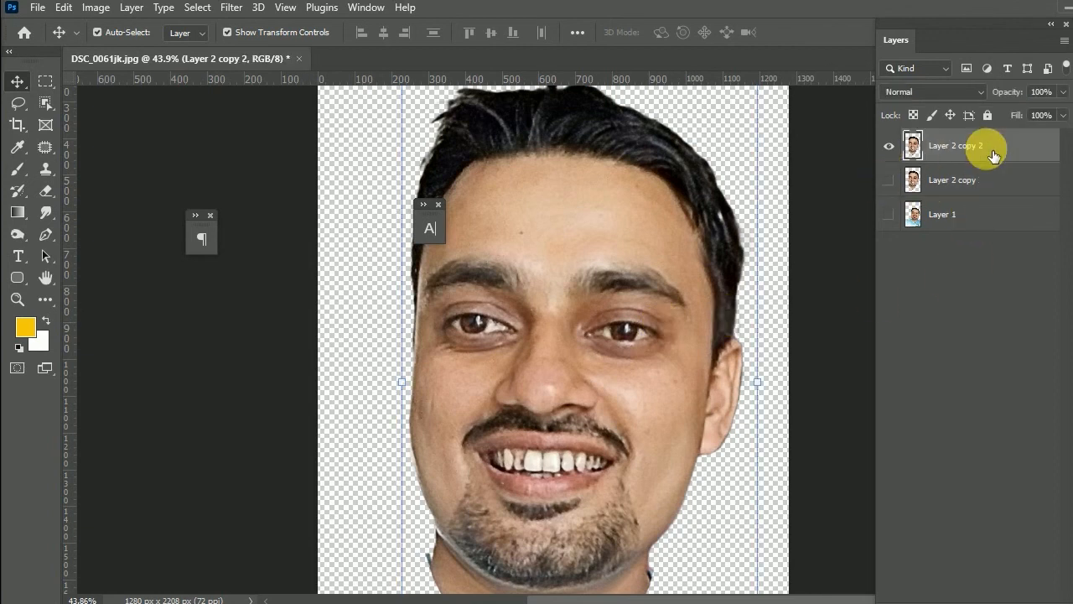
# Apply Smart Sharpen to Layer 2 copy 2 with a reduced amount, a radius of about 0.8 px and Gaussian Blur removal.
pyautogui.scroll(3, 577, 320)
pyautogui.scroll(-3, 603, 346)
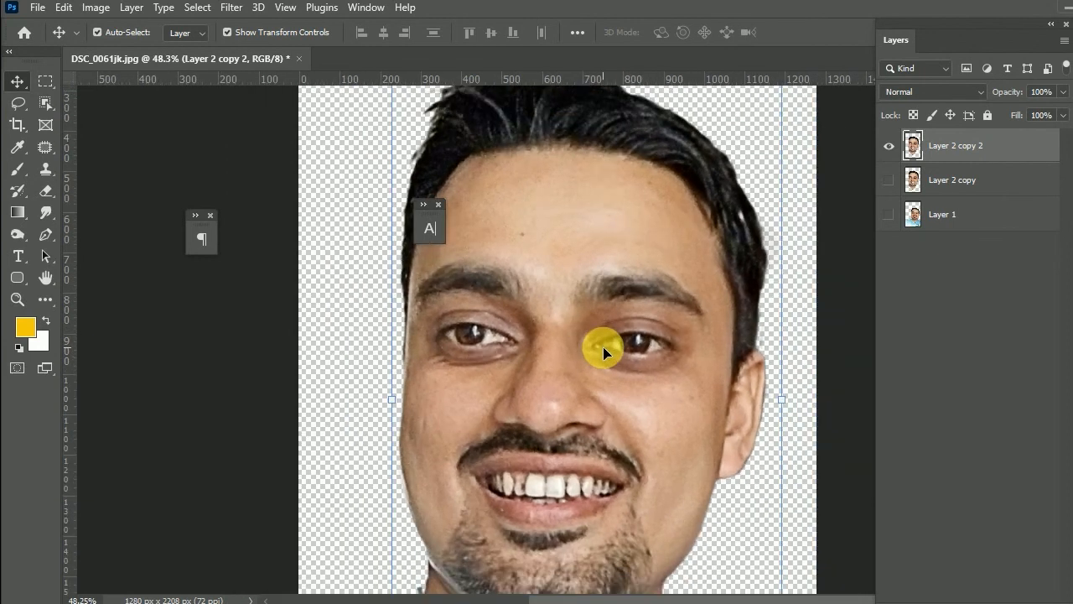
pyautogui.click(231, 8)
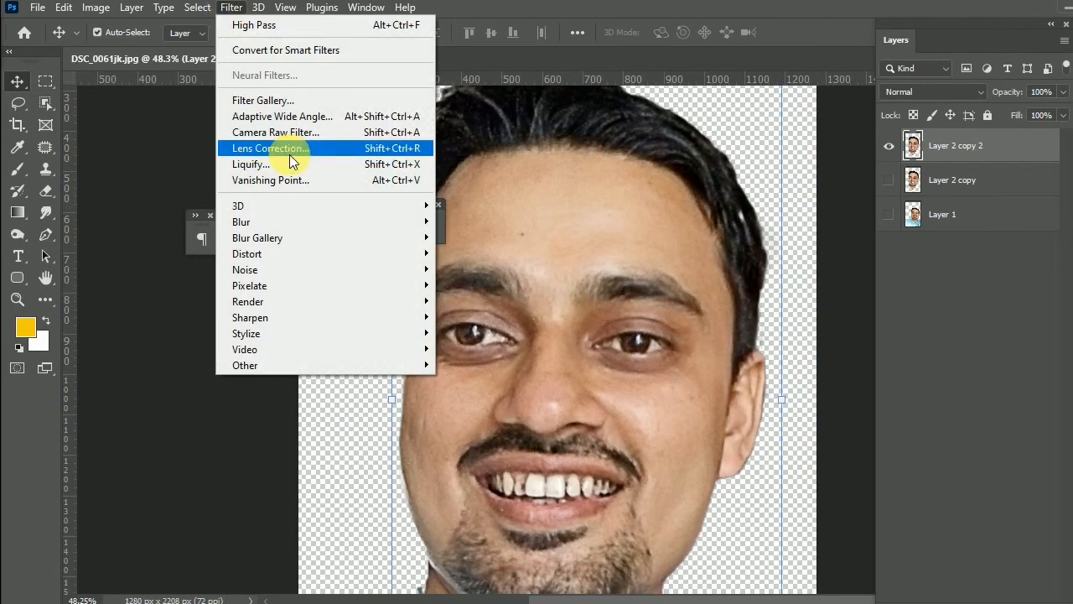
pyautogui.moveTo(417, 318)
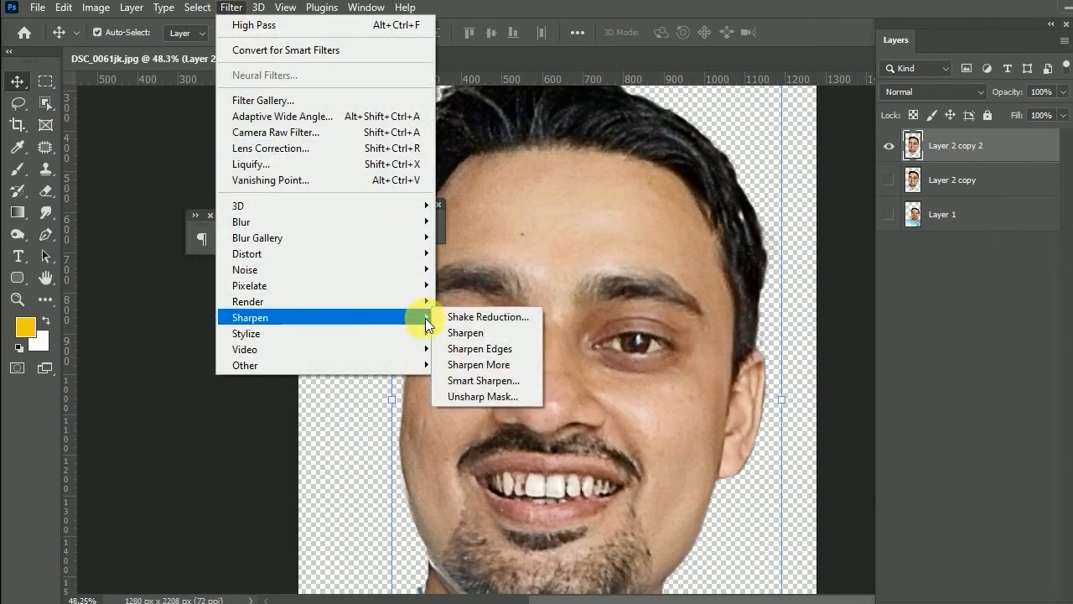
pyautogui.click(480, 382)
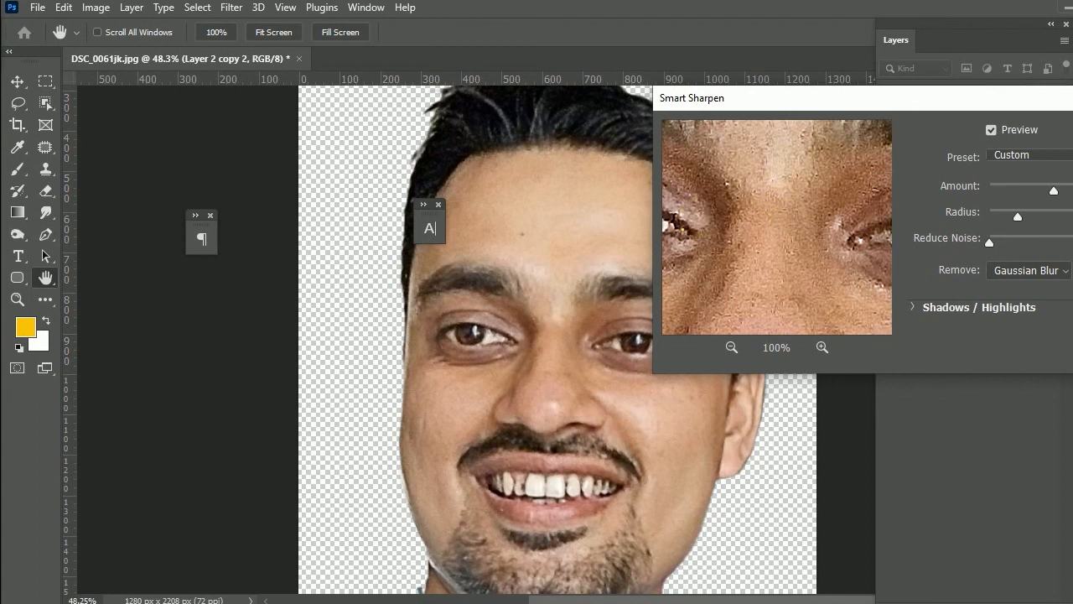
pyautogui.moveTo(1049, 98); pyautogui.dragTo(985, 76)
pyautogui.moveTo(990, 168); pyautogui.dragTo(949, 170)
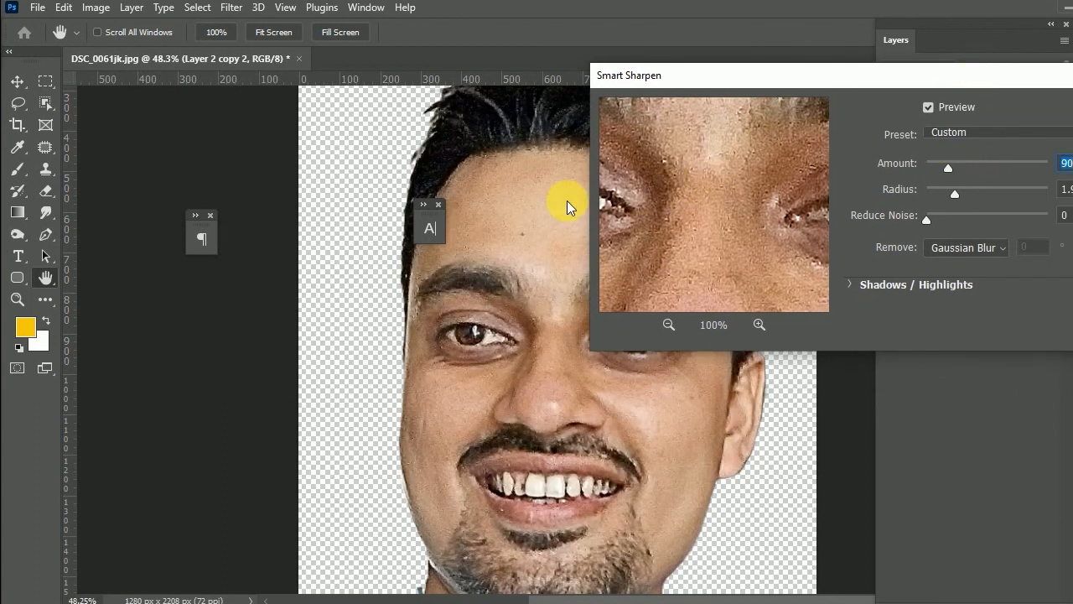
pyautogui.moveTo(948, 168); pyautogui.dragTo(930, 195)
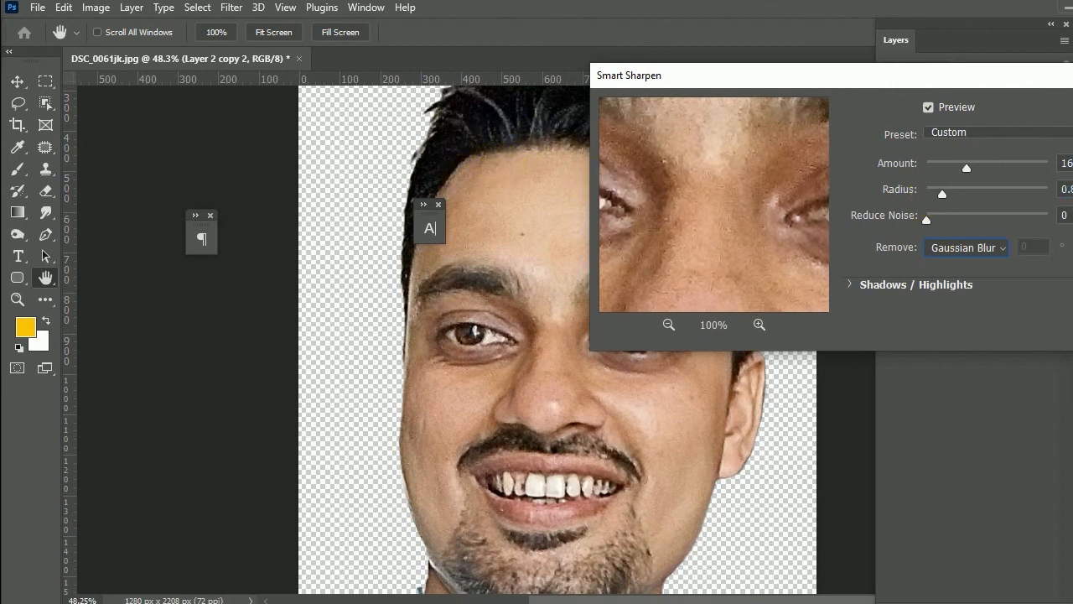
pyautogui.moveTo(967, 84); pyautogui.dragTo(850, 84)
pyautogui.click(1030, 118)
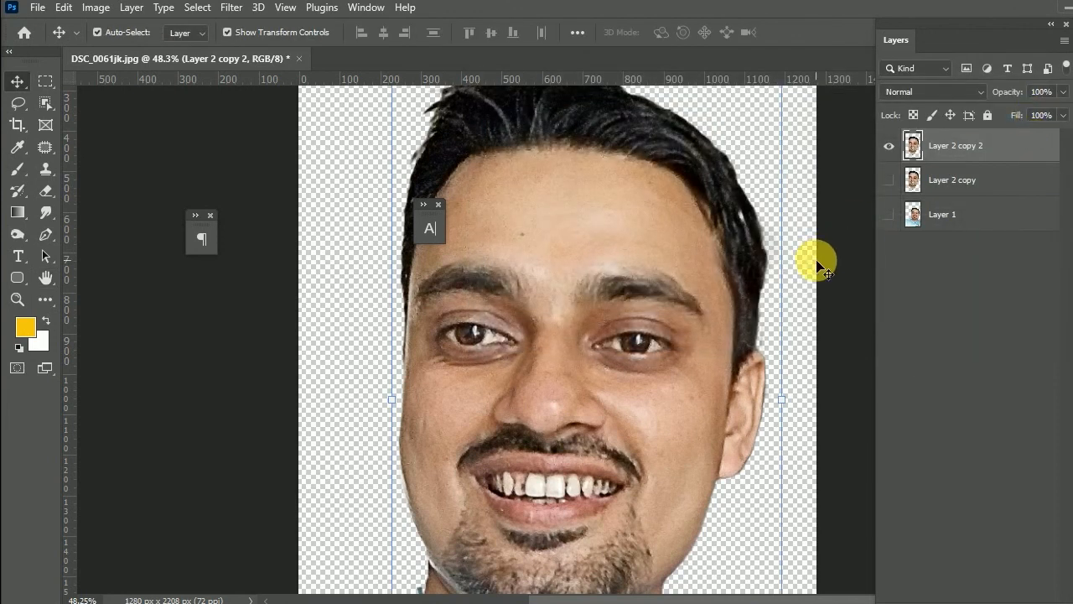
# Open the sharpened head layer in the Liquify filter and collapse the Face-Aware Liquify and View Options settings.
pyautogui.scroll(-3, 826, 268)
pyautogui.click(231, 8)
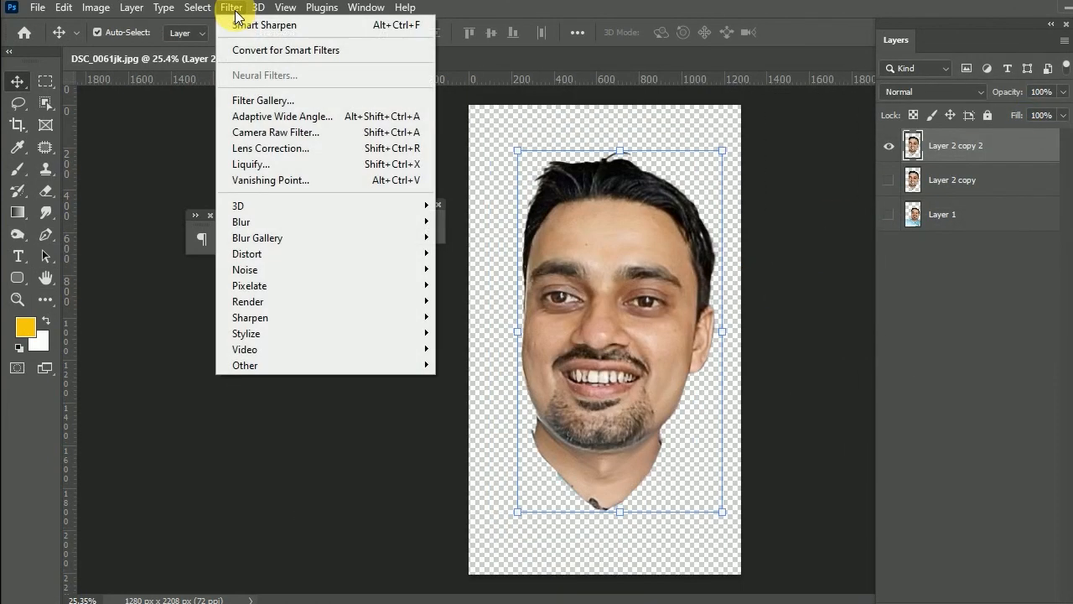
pyautogui.click(269, 166)
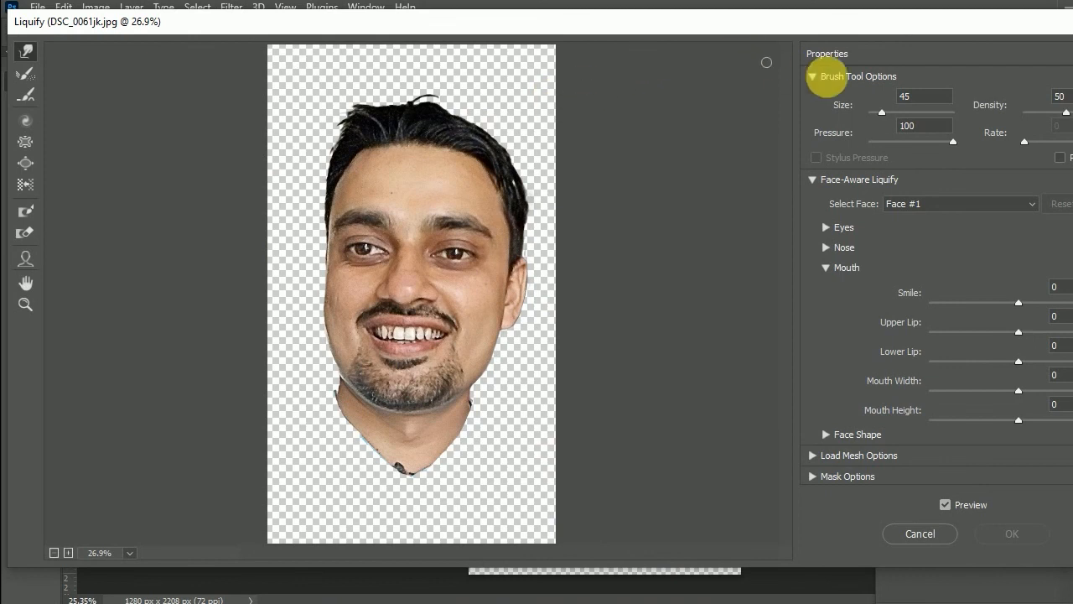
pyautogui.click(811, 179)
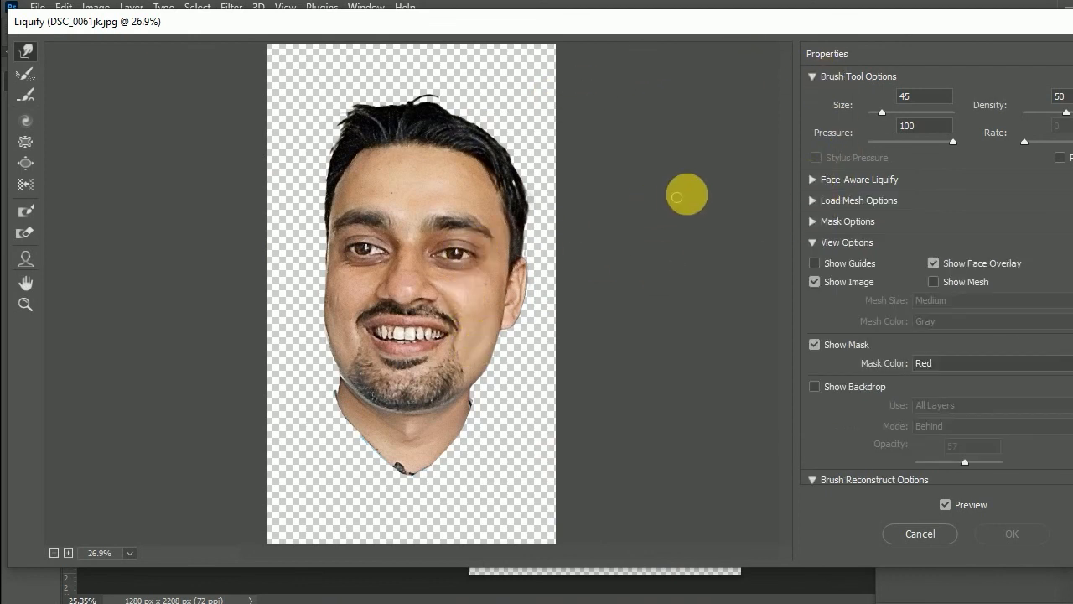
pyautogui.click(812, 244)
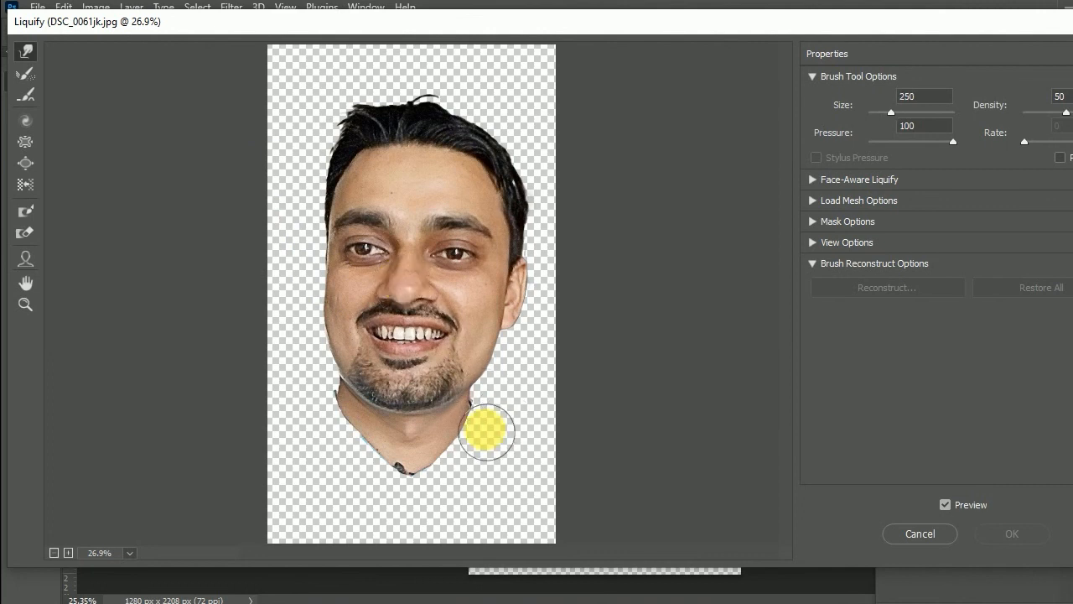
# Try to push the neck edges inward with the Forward Warp tool at brush size 250, and undo the strokes.
pyautogui.moveTo(322, 407); pyautogui.dragTo(346, 410)
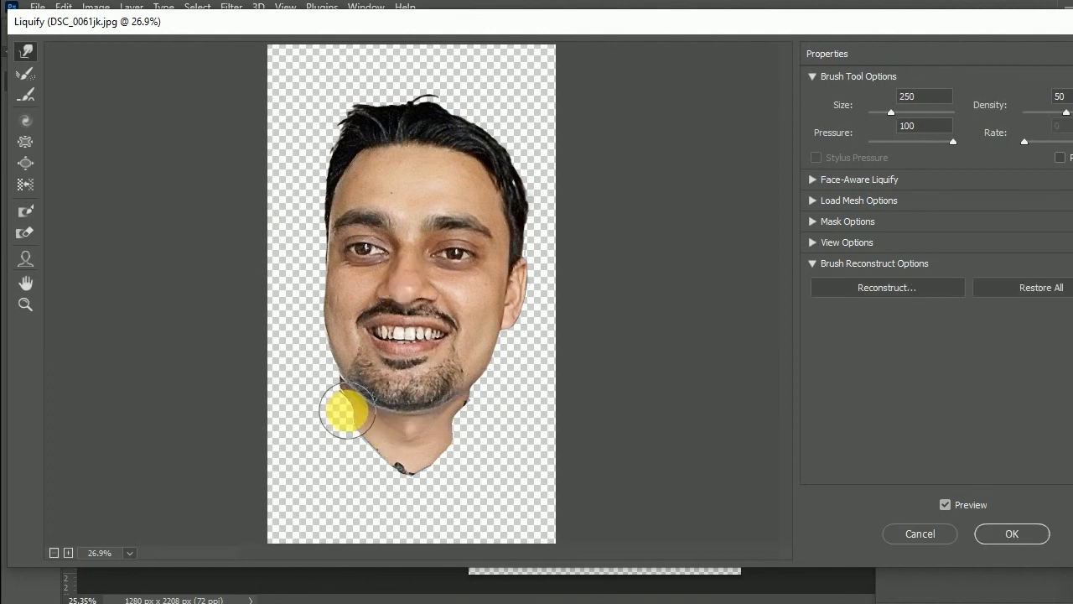
pyautogui.moveTo(440, 309)
pyautogui.mouseDown()
pyautogui.moveTo(428, 282)
pyautogui.moveTo(442, 291)
pyautogui.moveTo(417, 306)
pyautogui.mouseUp()
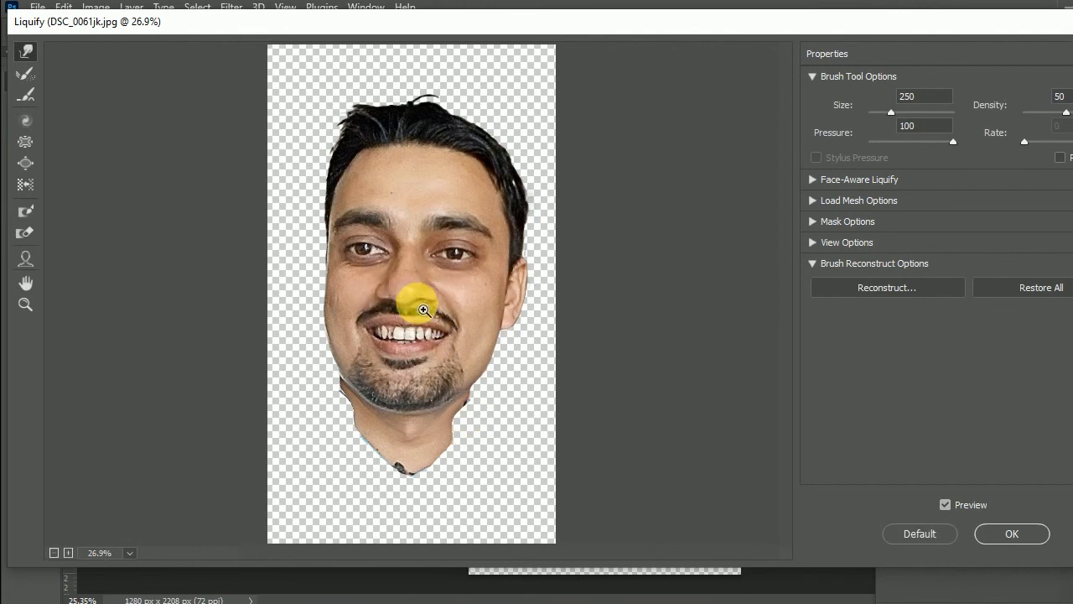
pyautogui.hotkey('ctrl', 'z')
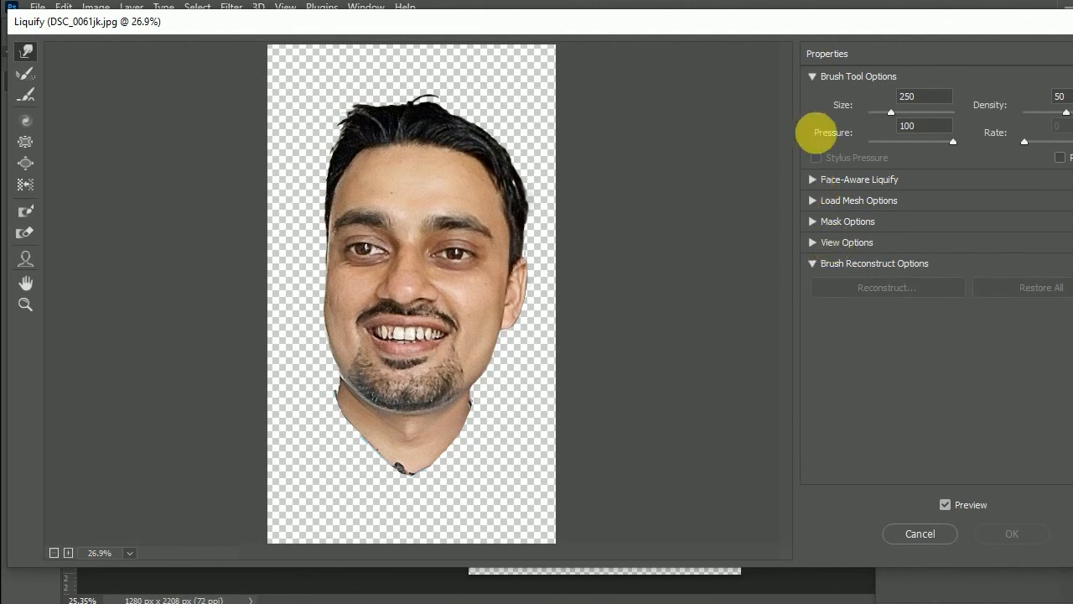
# Enlarge the eyes with Face-Aware Liquify: size 100 and height 100 for both, widths 100 and 22, tilts -68 and -24.
pyautogui.moveTo(833, 27); pyautogui.dragTo(828, 35)
pyautogui.click(813, 188)
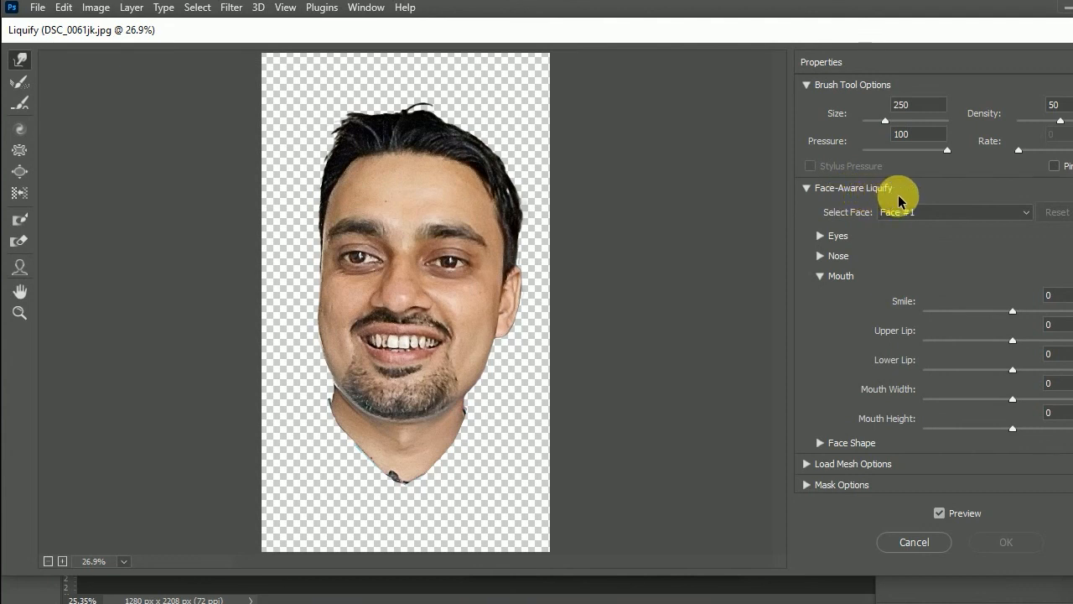
pyautogui.click(822, 276)
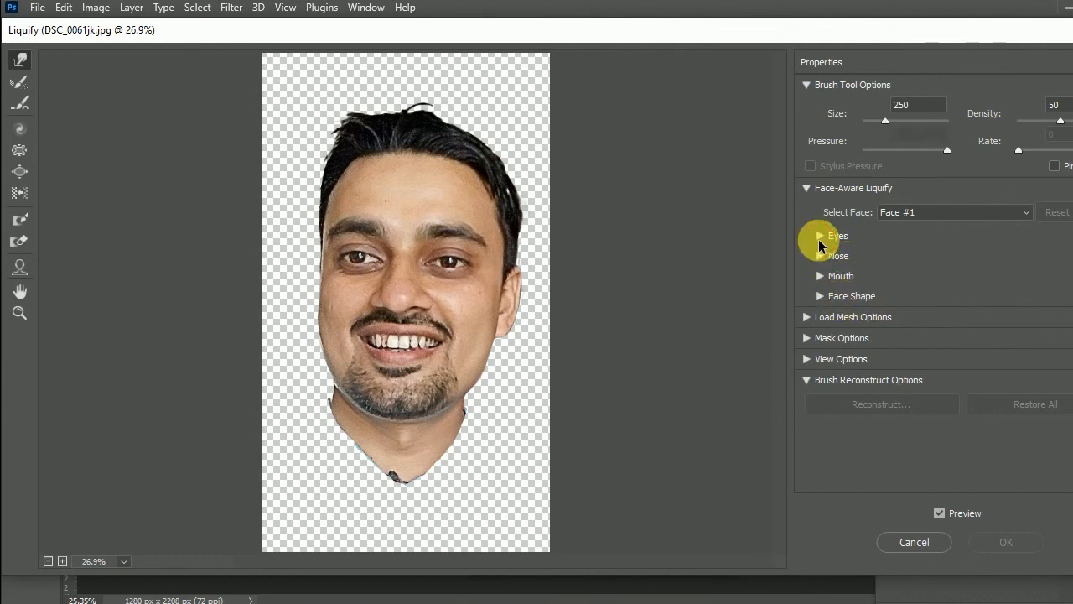
pyautogui.click(819, 237)
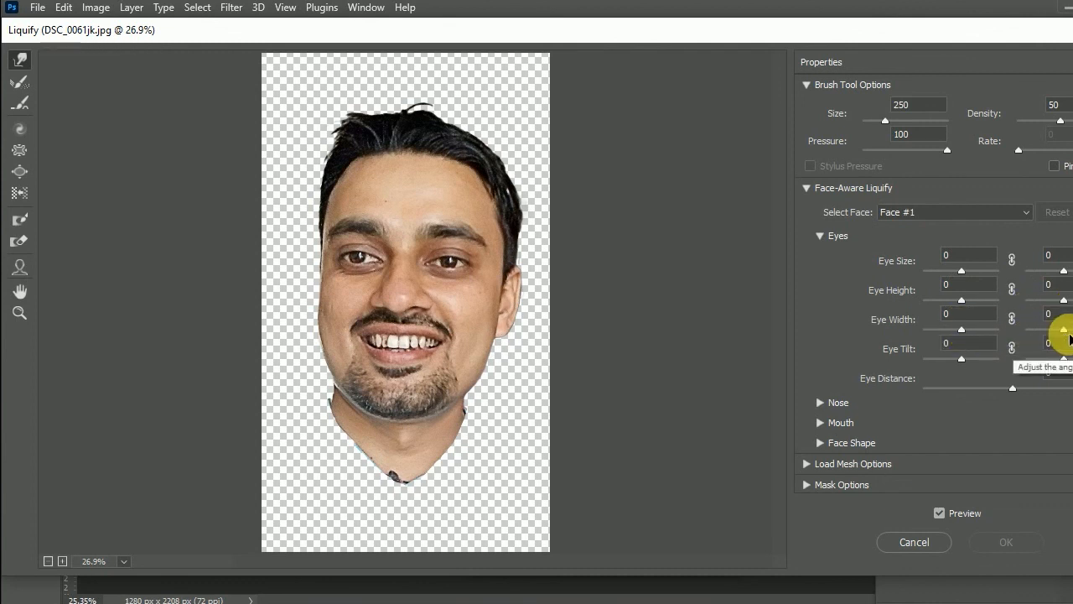
pyautogui.moveTo(962, 275); pyautogui.dragTo(997, 273)
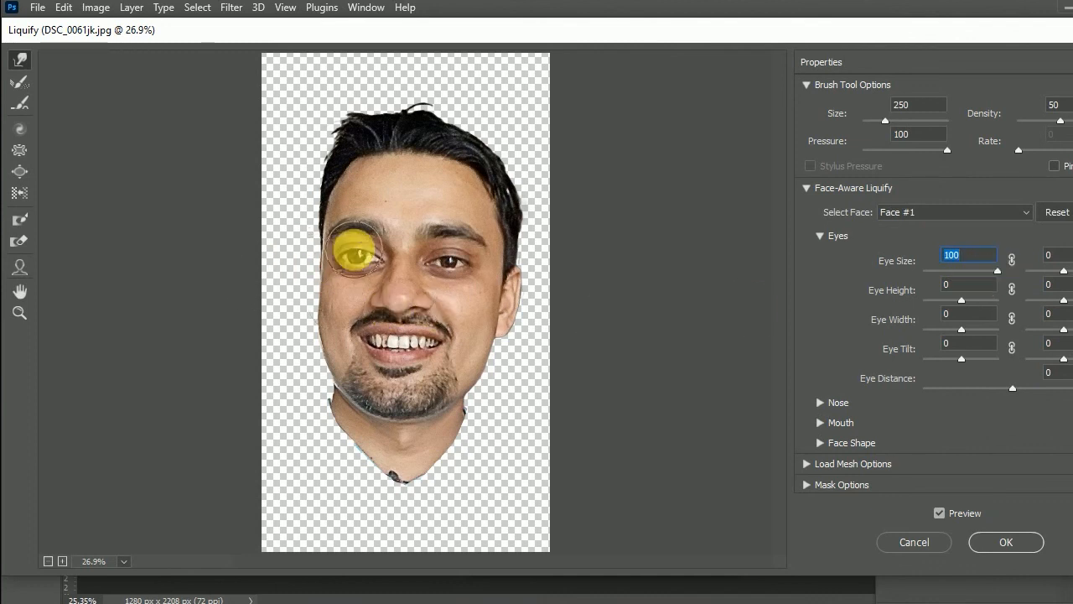
pyautogui.moveTo(951, 300); pyautogui.dragTo(1070, 306)
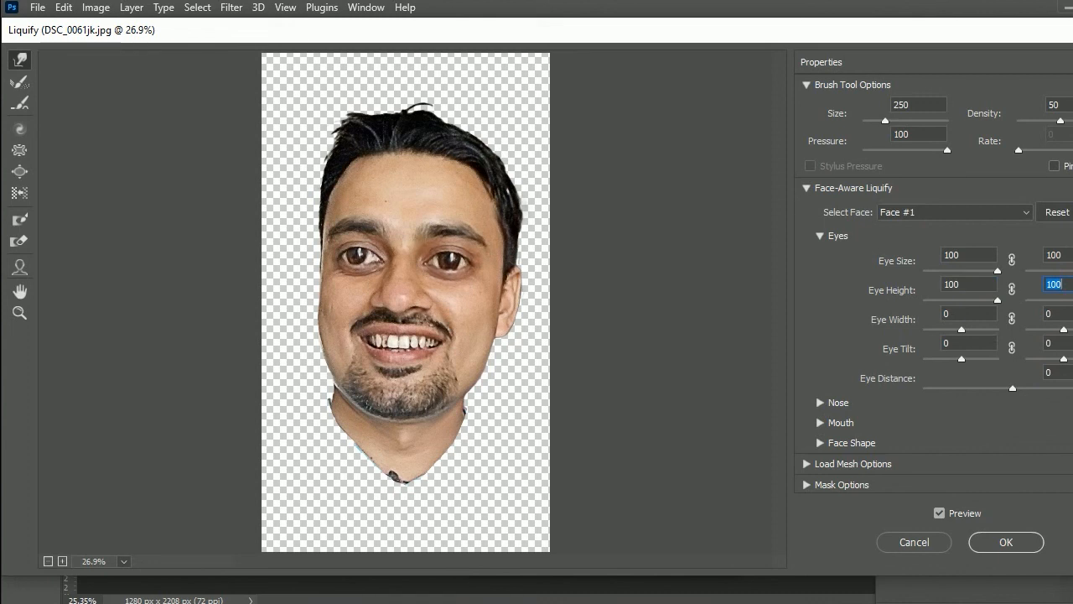
pyautogui.moveTo(962, 330); pyautogui.dragTo(1071, 339)
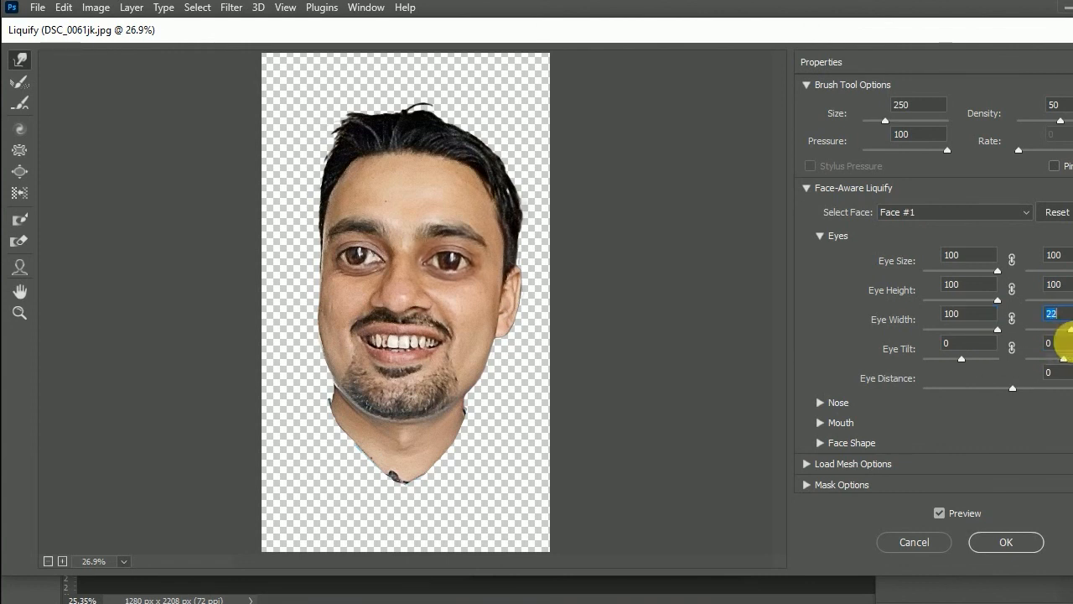
pyautogui.moveTo(962, 360); pyautogui.dragTo(1002, 364)
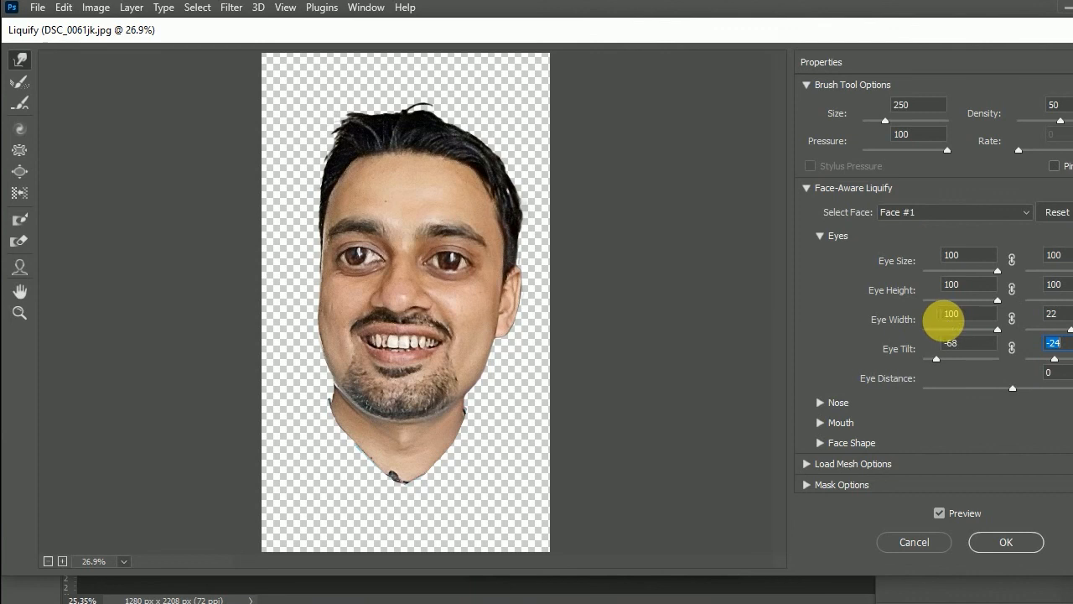
pyautogui.click(825, 240)
# Reshape the nose in Face-Aware Liquify with a height of 79 and a width of -59.
pyautogui.click(823, 257)
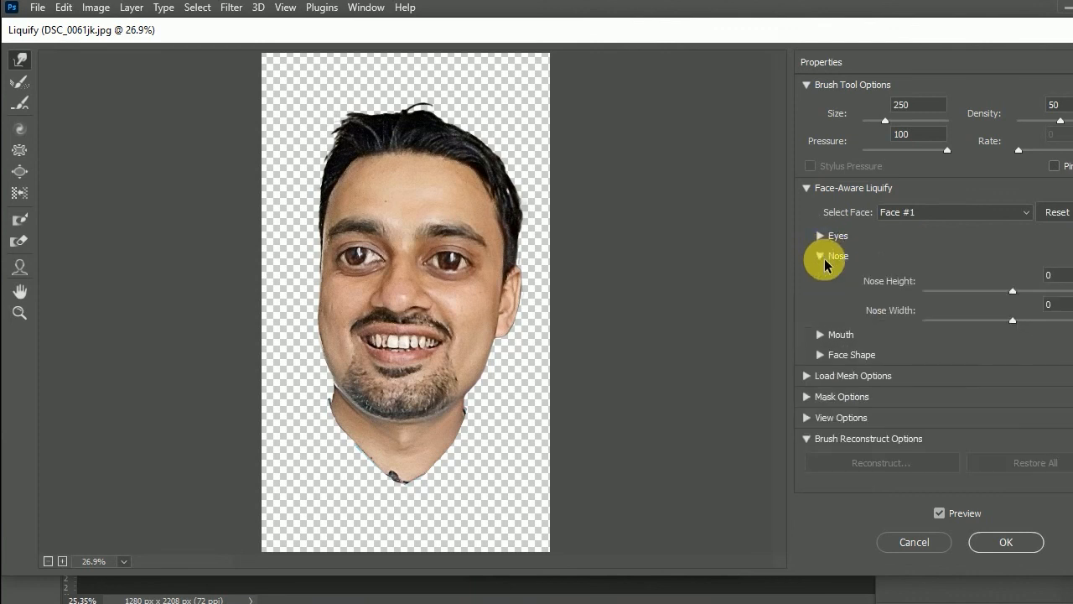
pyautogui.moveTo(1013, 291); pyautogui.dragTo(1063, 295)
pyautogui.moveTo(1015, 321); pyautogui.dragTo(974, 331)
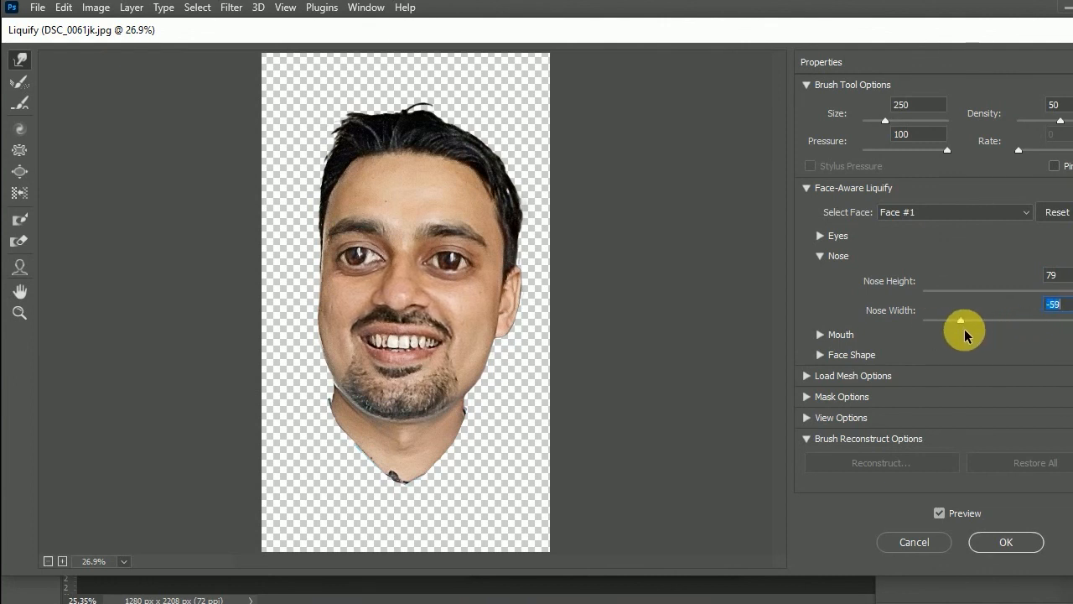
pyautogui.click(820, 256)
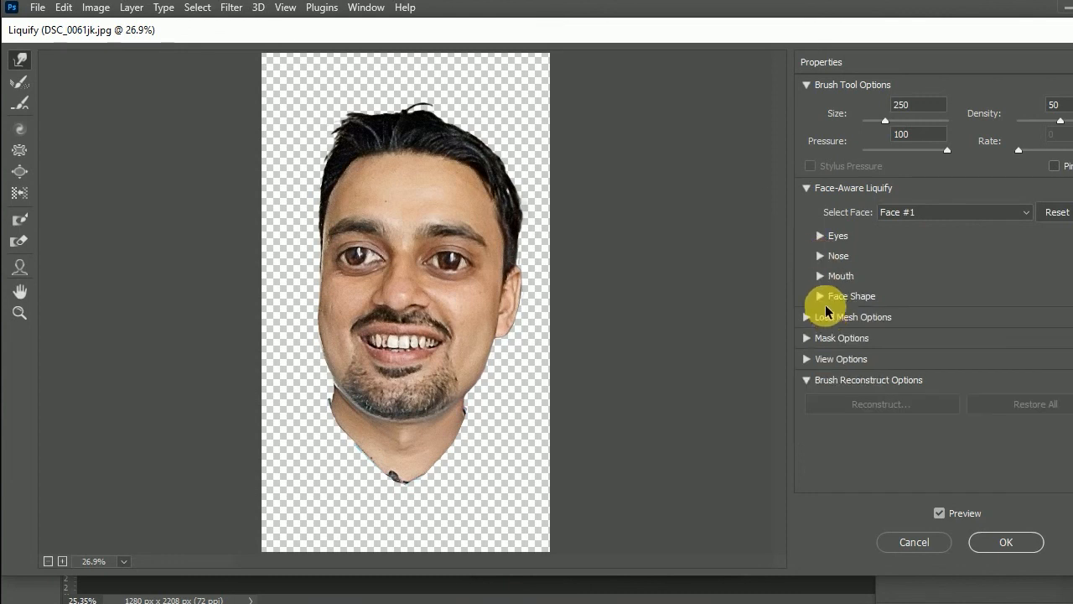
# Exaggerate the mouth in Face-Aware Liquify: Smile 83, Upper Lip 53, Lower Lip -22, Mouth Width 63, Mouth Height 78.
pyautogui.click(820, 276)
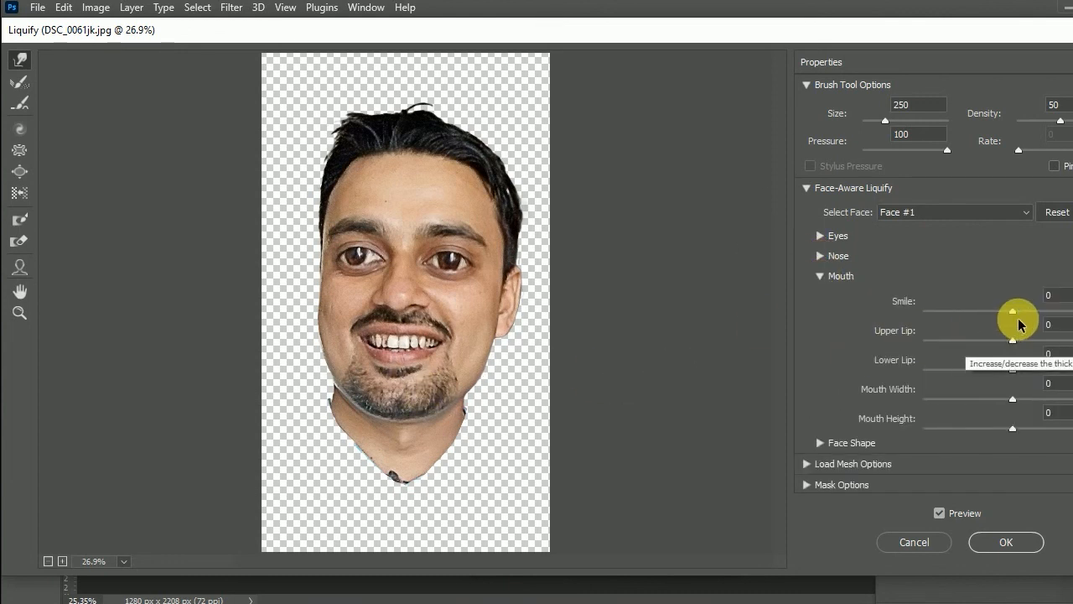
pyautogui.moveTo(1014, 311); pyautogui.dragTo(1071, 321)
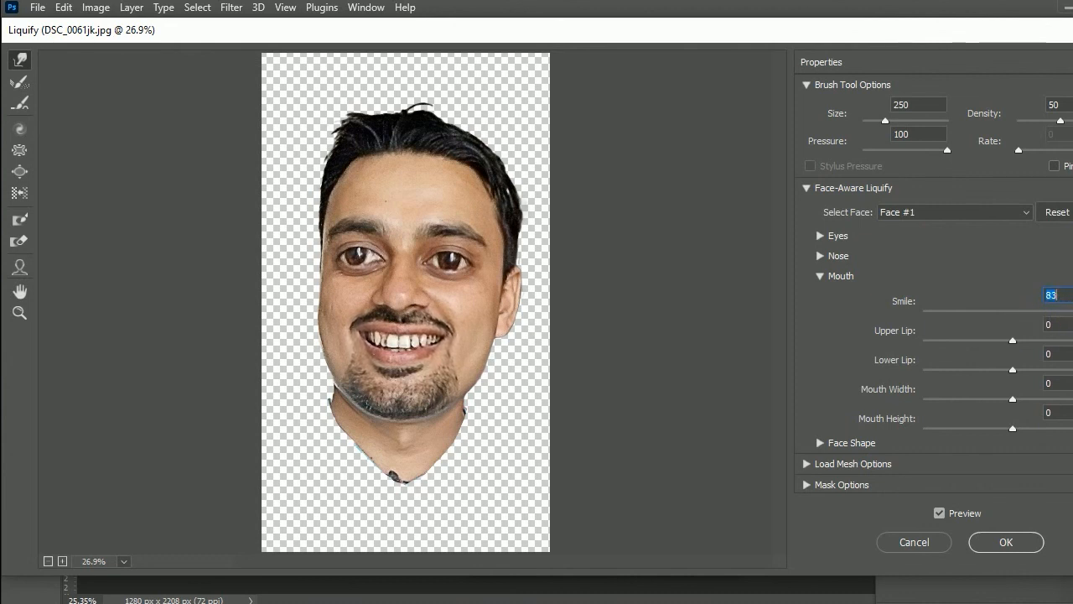
pyautogui.click(1012, 339)
pyautogui.moveTo(1026, 341); pyautogui.dragTo(1059, 340)
pyautogui.moveTo(1012, 370); pyautogui.dragTo(1071, 404)
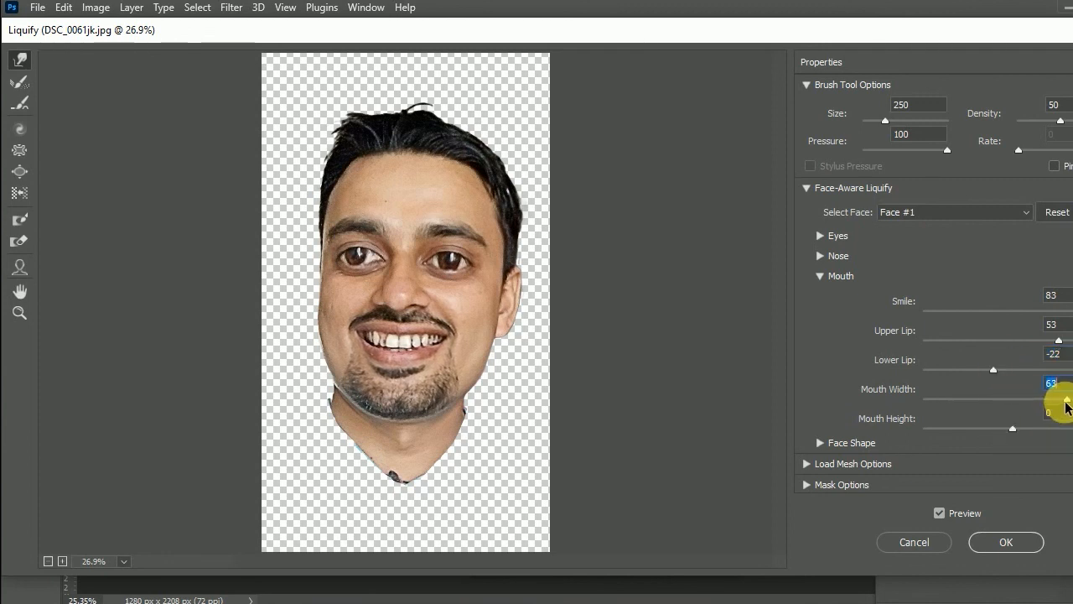
pyautogui.moveTo(1013, 428); pyautogui.dragTo(1072, 426)
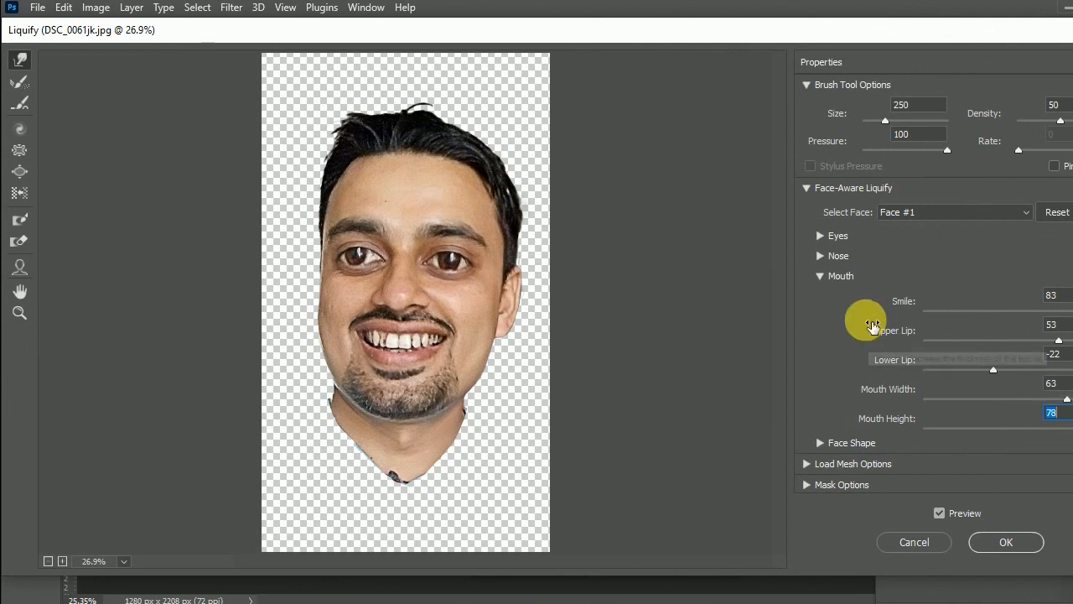
pyautogui.click(820, 276)
# Set the face shape to Forehead -64, Chin Height -64, Jawline -26 and Face Width 48, and apply the Liquify filter.
pyautogui.click(817, 296)
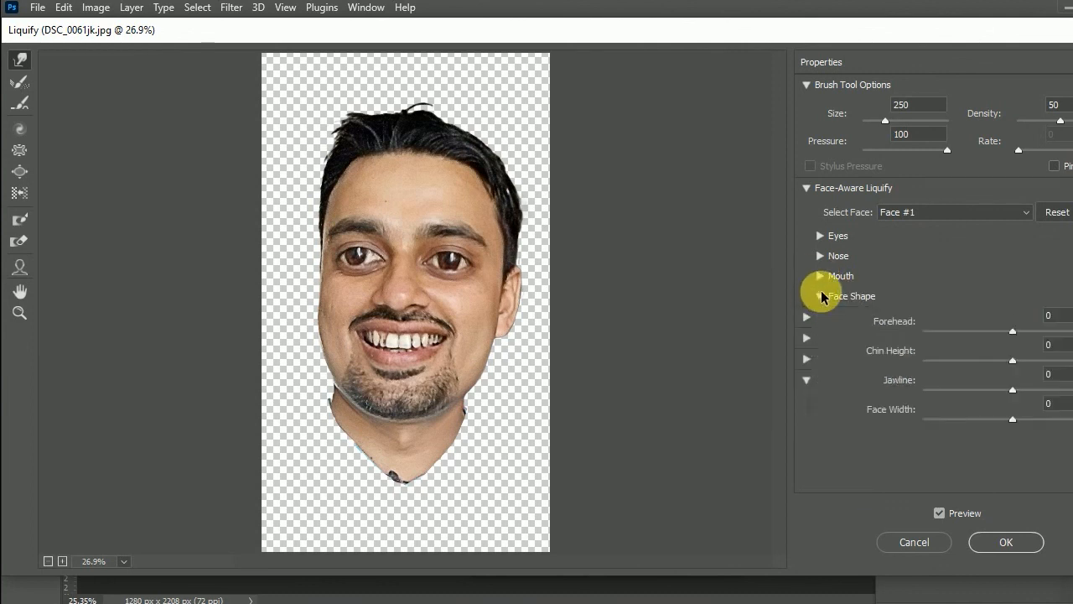
pyautogui.moveTo(1013, 332); pyautogui.dragTo(957, 335)
pyautogui.moveTo(1013, 360); pyautogui.dragTo(957, 363)
pyautogui.moveTo(1013, 390); pyautogui.dragTo(993, 401)
pyautogui.moveTo(1014, 424); pyautogui.dragTo(1057, 429)
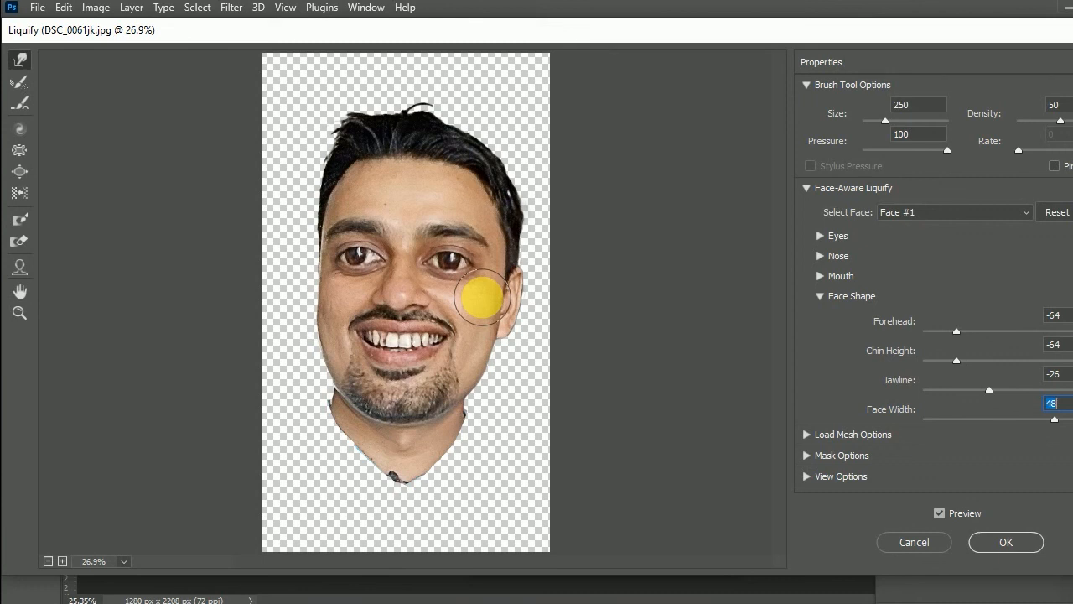
pyautogui.click(1006, 543)
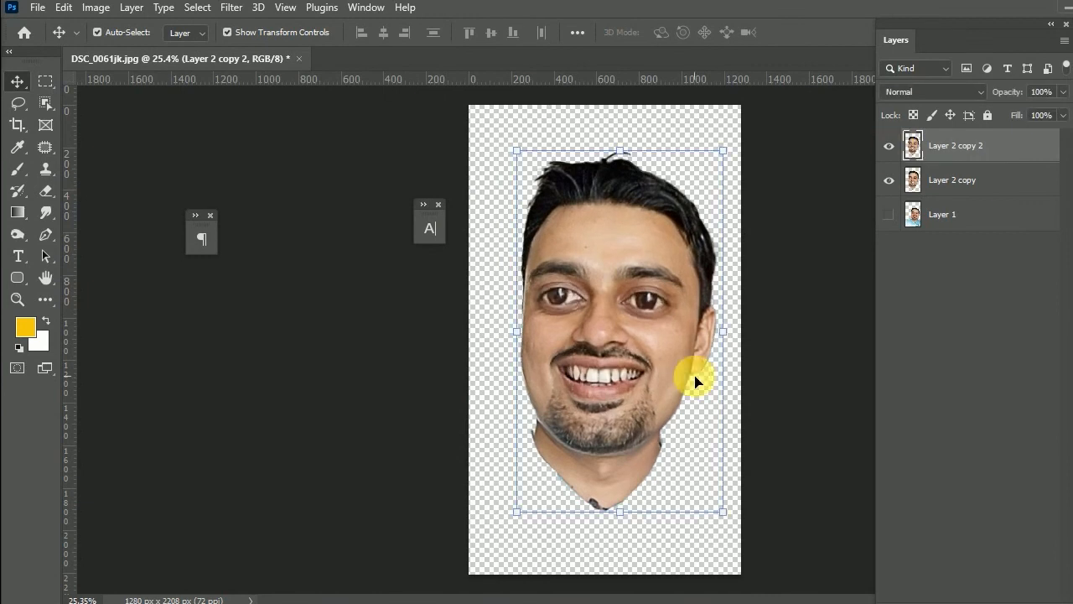
# Open the Oil Paint filter for the head layer and compare its preview with Lighting on, leaving Lighting off.
pyautogui.click(231, 9)
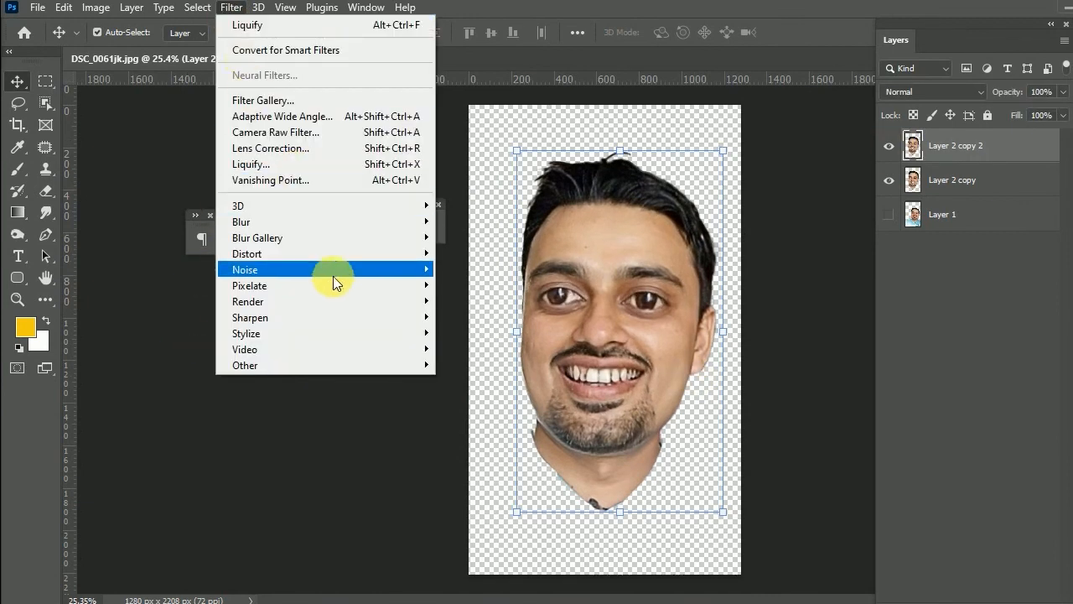
pyautogui.moveTo(342, 333)
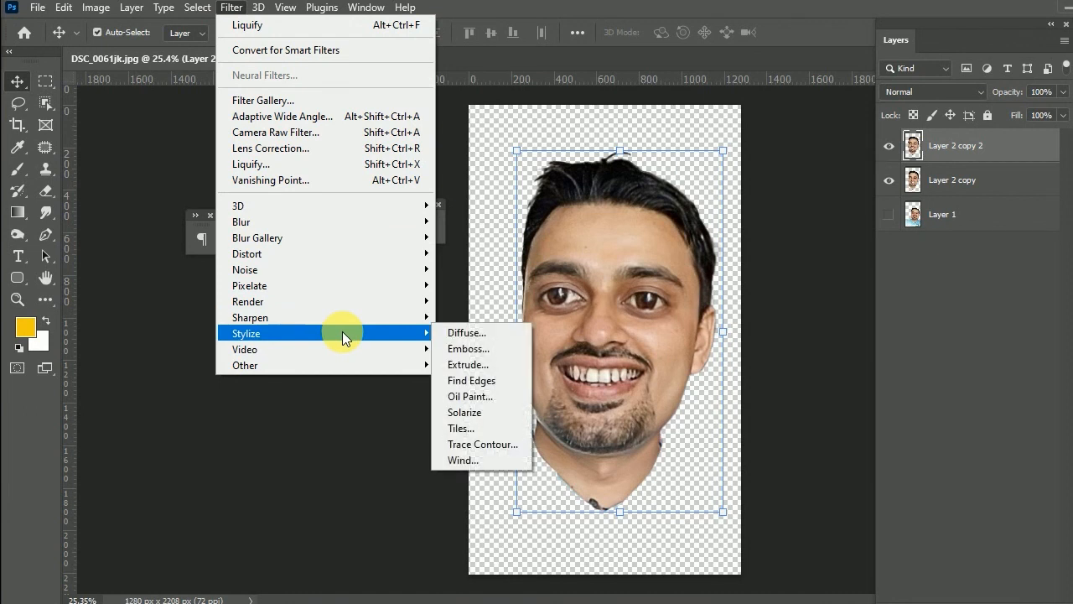
pyautogui.click(478, 398)
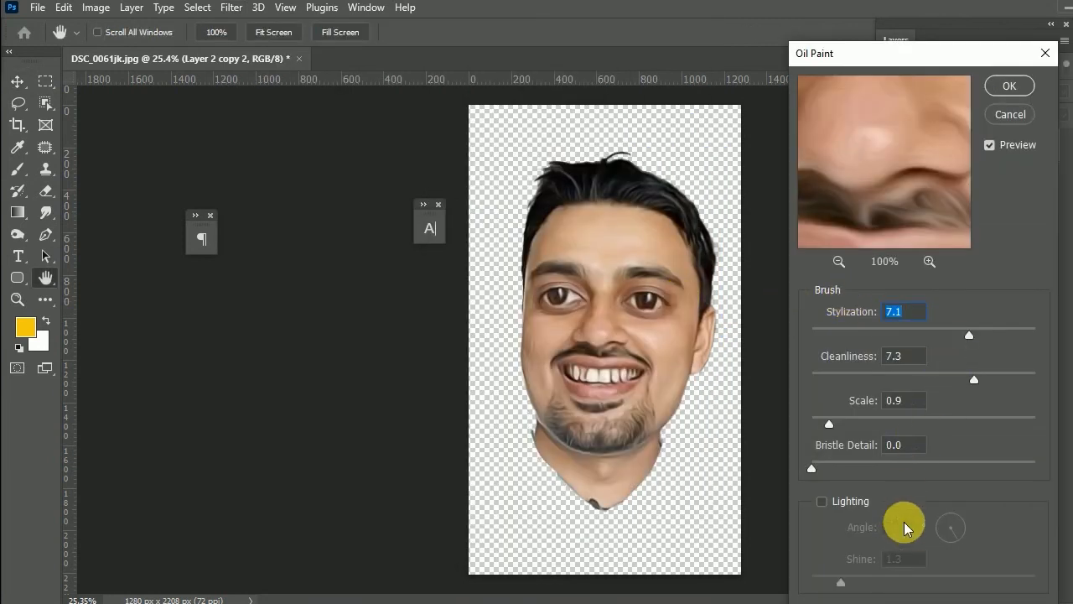
pyautogui.click(821, 501)
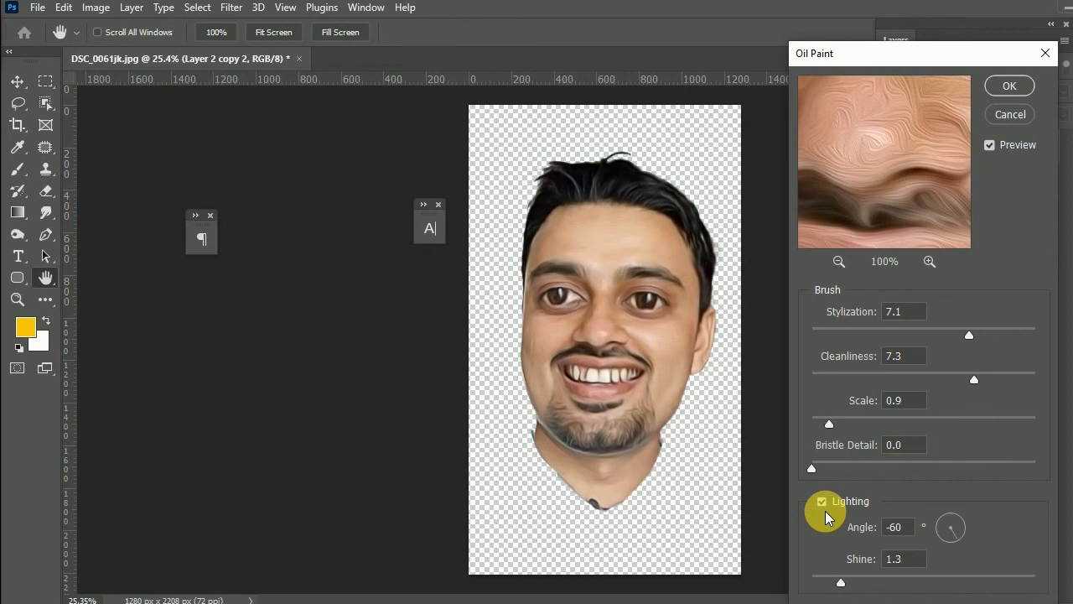
pyautogui.moveTo(889, 106); pyautogui.dragTo(883, 134)
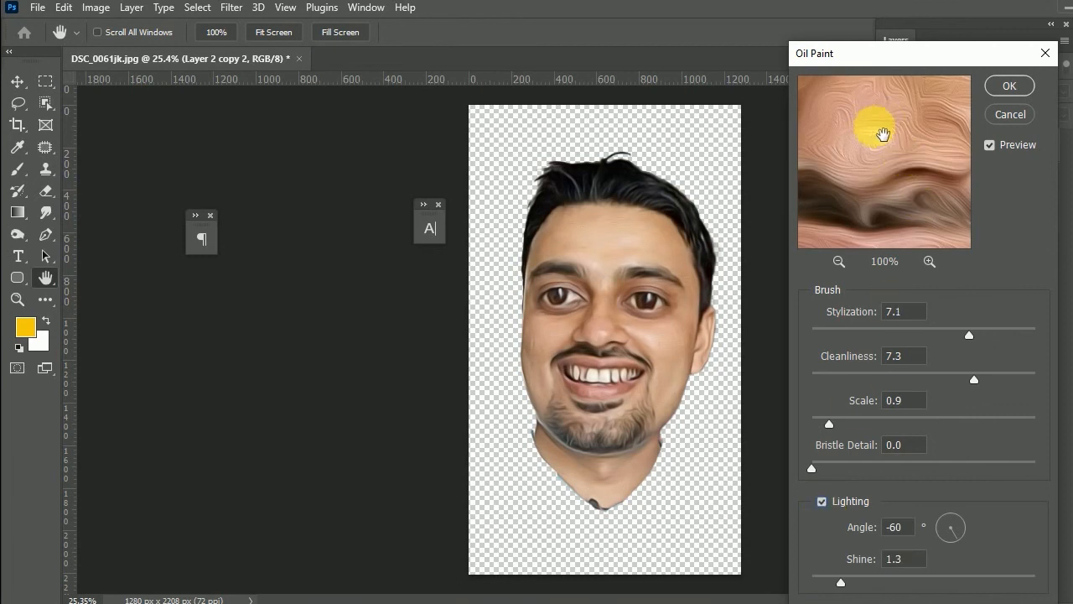
pyautogui.click(839, 261)
pyautogui.click(838, 261)
pyautogui.click(839, 260)
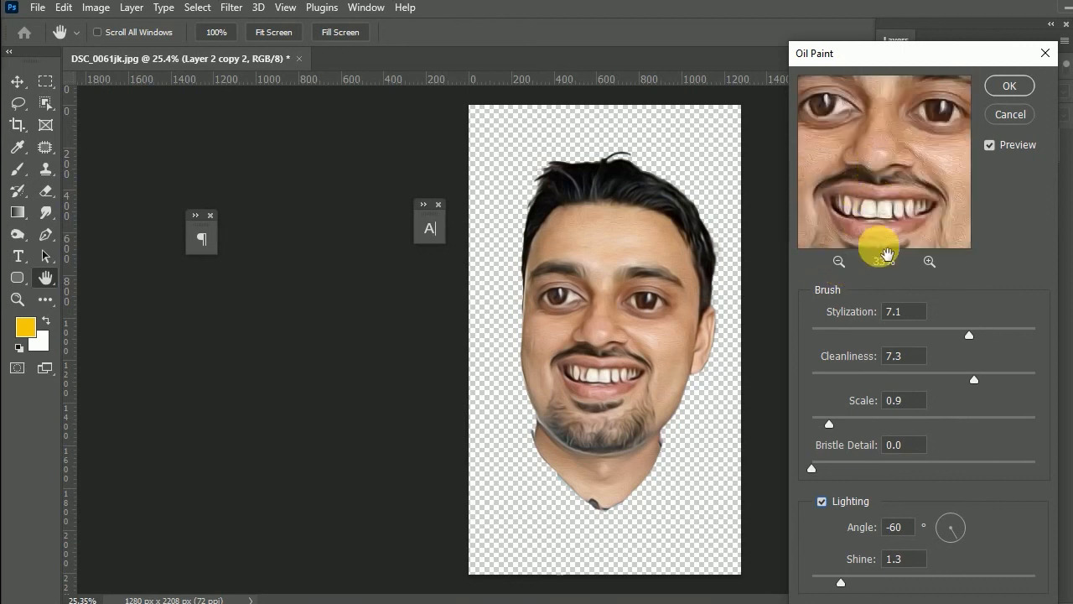
pyautogui.click(928, 261)
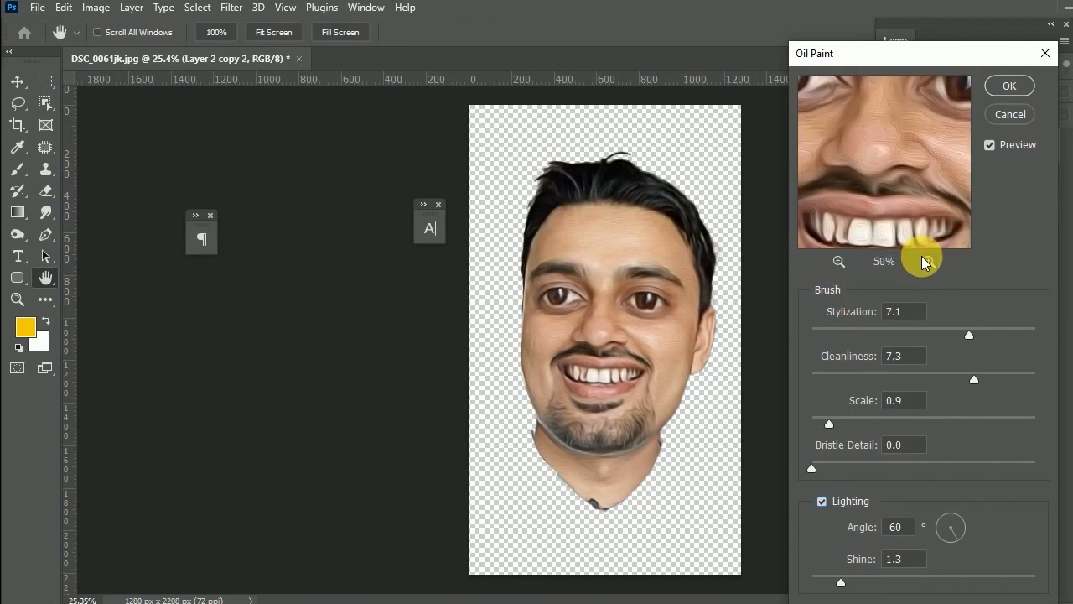
pyautogui.click(839, 261)
pyautogui.click(821, 502)
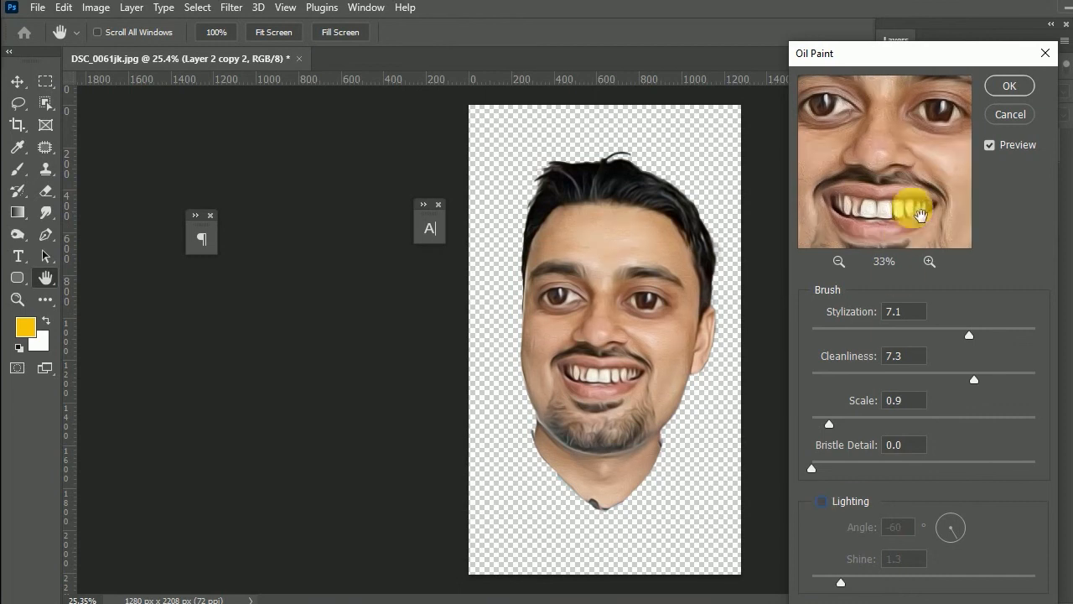
# Set Oil Paint to Stylization 7.7, Cleanliness 1.4 and Scale 0.5, and apply the filter.
pyautogui.moveTo(904, 335); pyautogui.dragTo(984, 334)
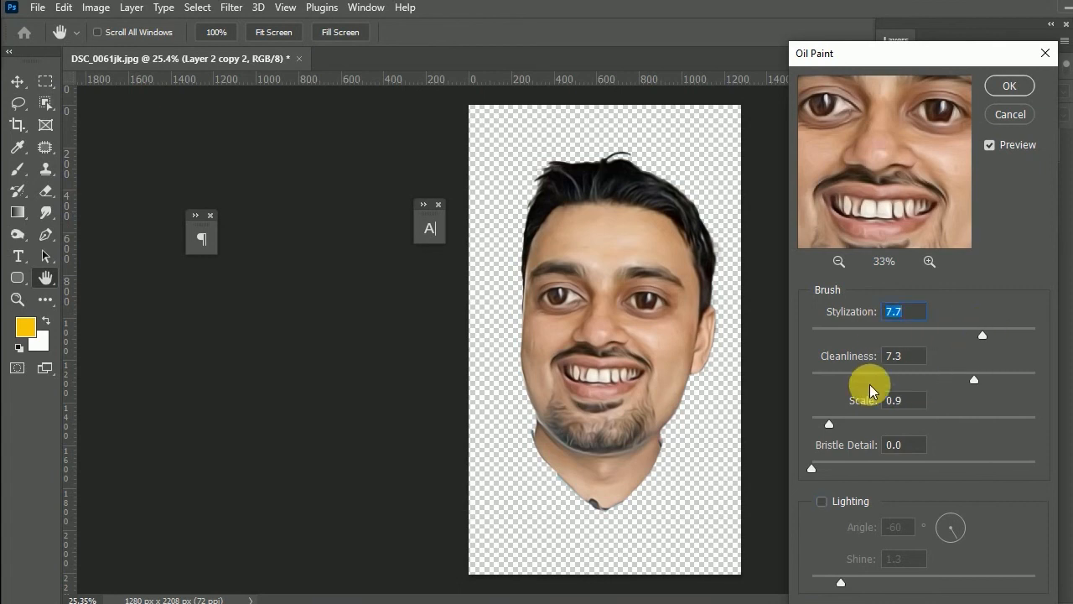
pyautogui.moveTo(974, 379); pyautogui.dragTo(842, 379)
pyautogui.moveTo(829, 424)
pyautogui.mouseDown()
pyautogui.moveTo(891, 419)
pyautogui.moveTo(820, 426)
pyautogui.mouseUp()
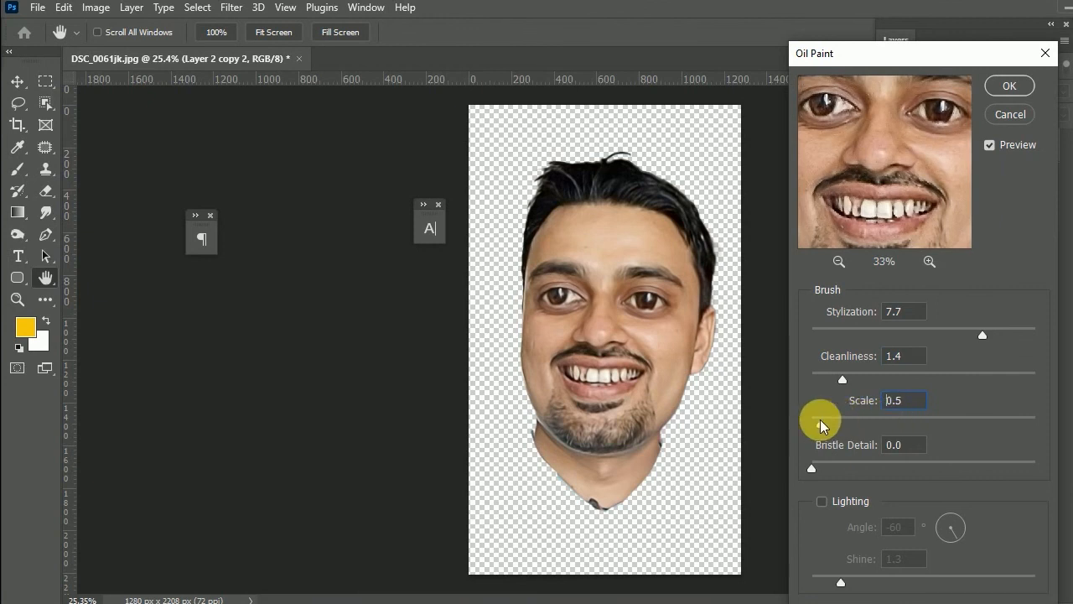
pyautogui.click(1023, 86)
# Open Unsharp Mask for the oil-painted head and set the Amount to 294% and the Radius to 2.1 pixels.
pyautogui.scroll(11, 620, 332)
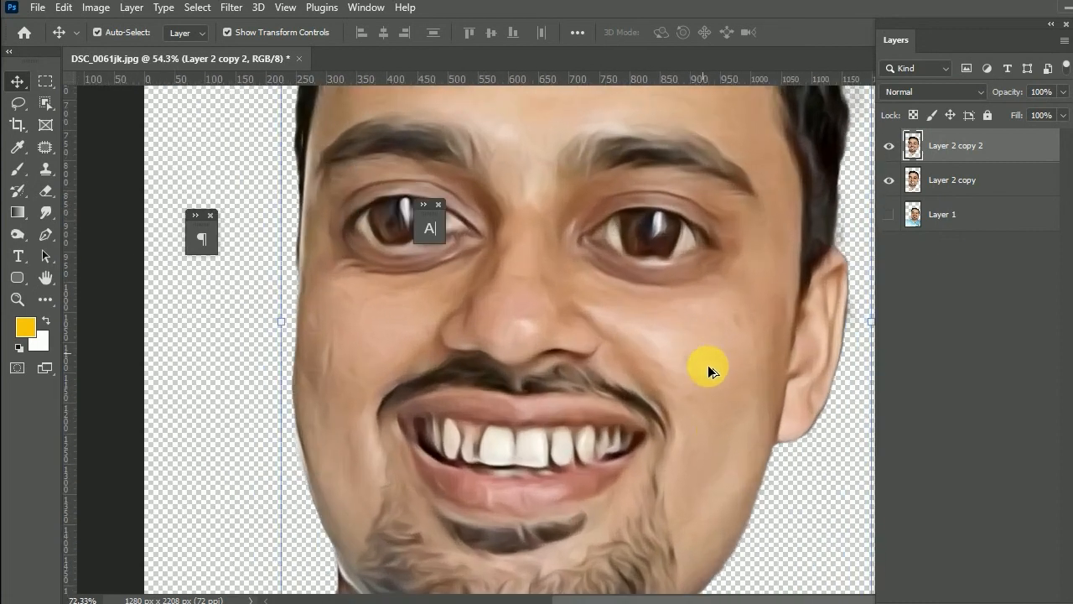
pyautogui.moveTo(634, 393); pyautogui.dragTo(661, 229)
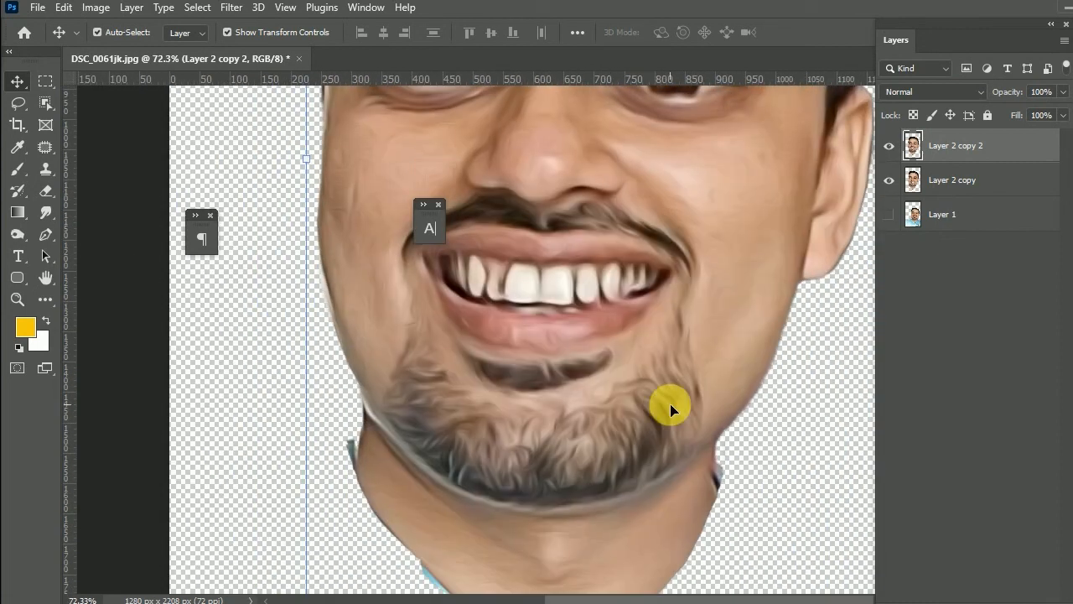
pyautogui.scroll(-3, 670, 403)
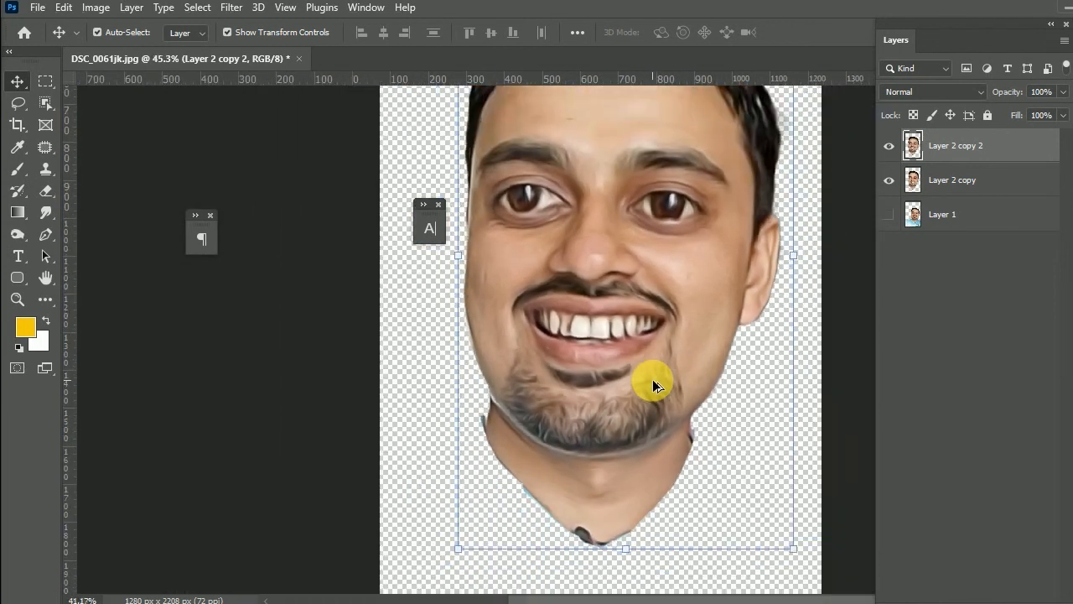
pyautogui.scroll(1, 652, 228)
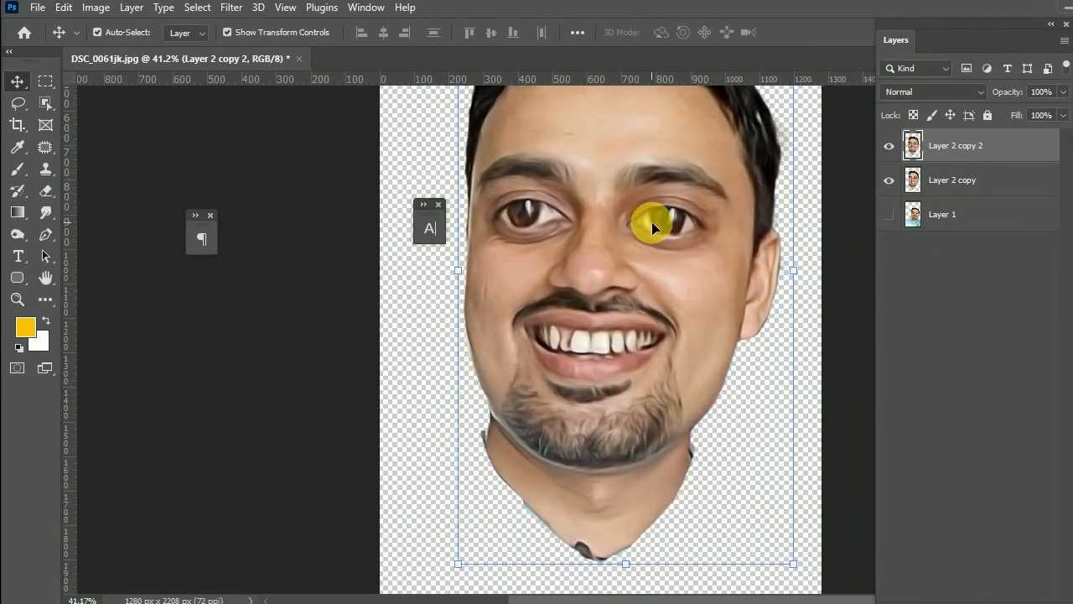
pyautogui.click(230, 7)
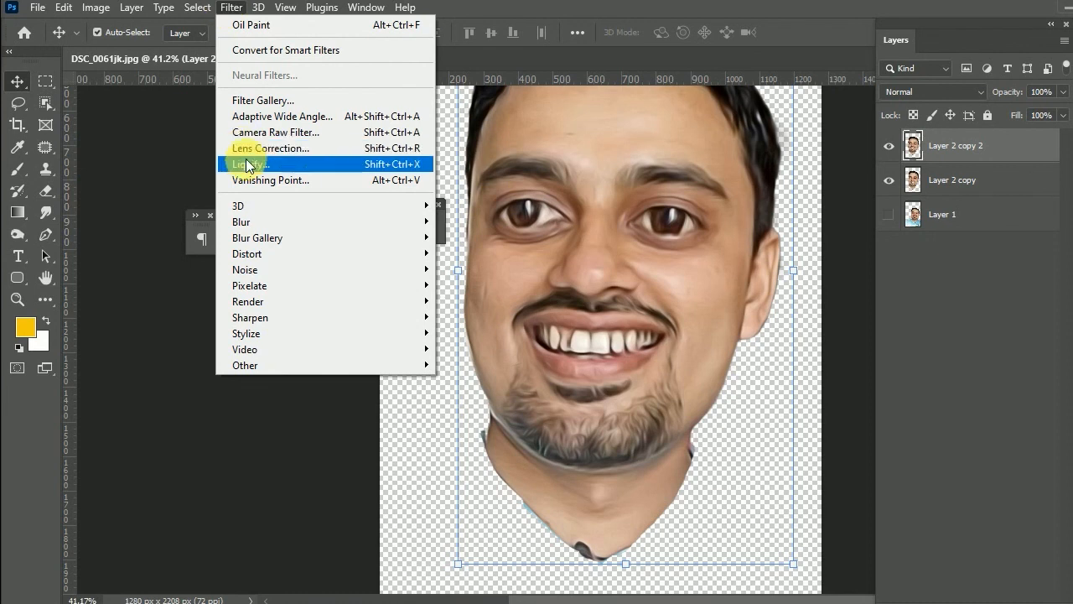
pyautogui.moveTo(277, 322)
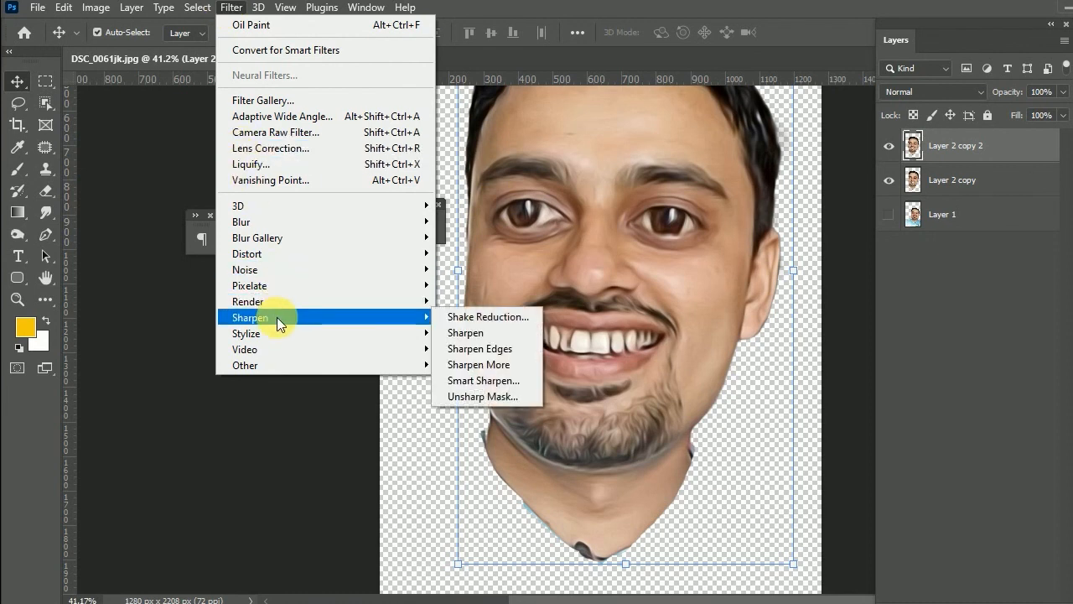
pyautogui.click(491, 395)
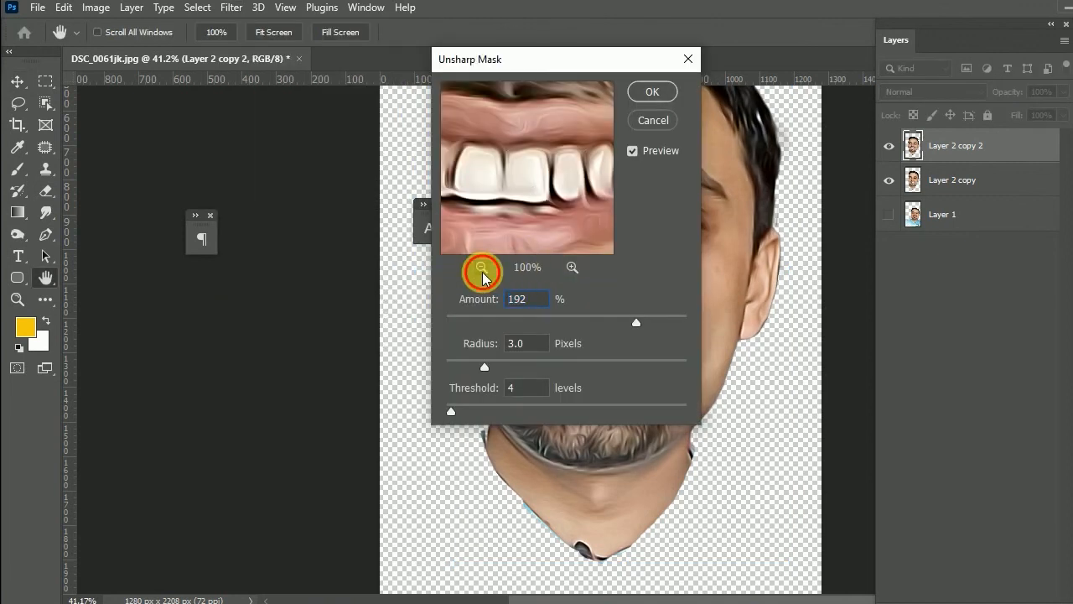
pyautogui.click(482, 268)
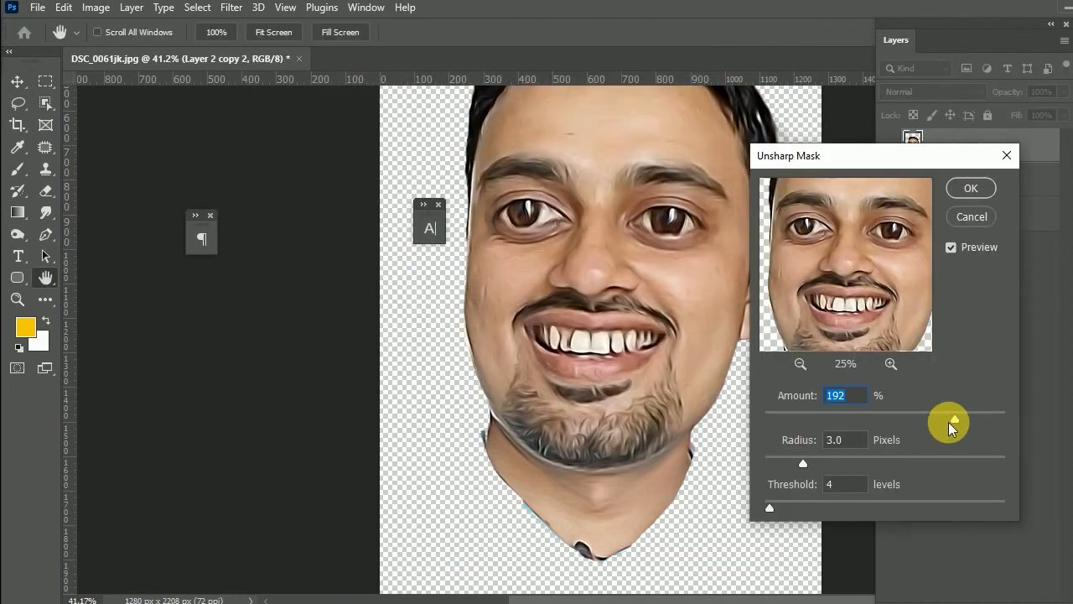
pyautogui.moveTo(952, 419); pyautogui.dragTo(985, 422)
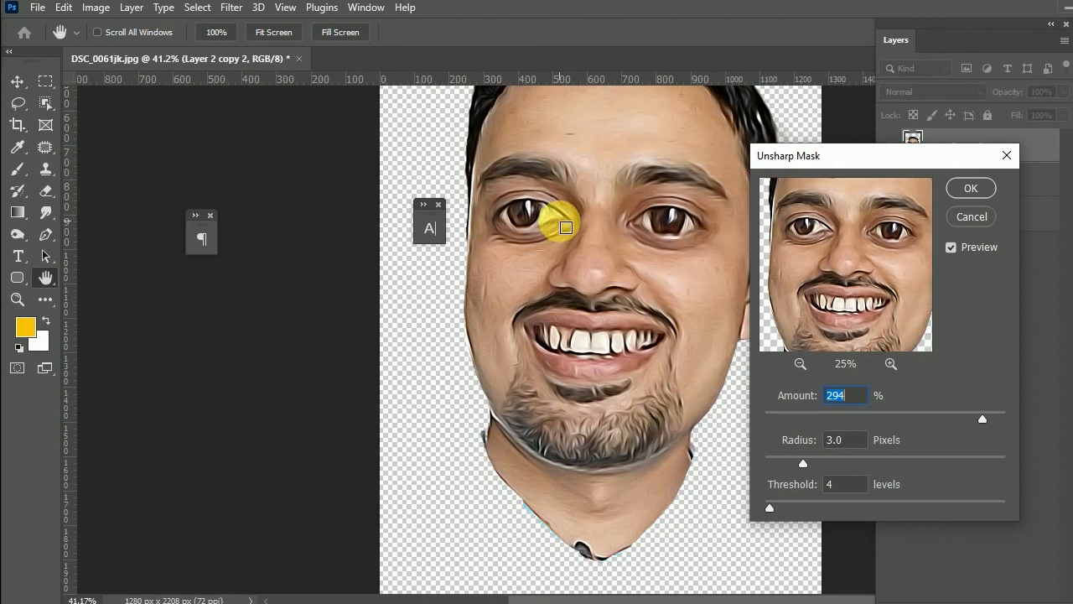
pyautogui.moveTo(814, 467); pyautogui.dragTo(791, 465)
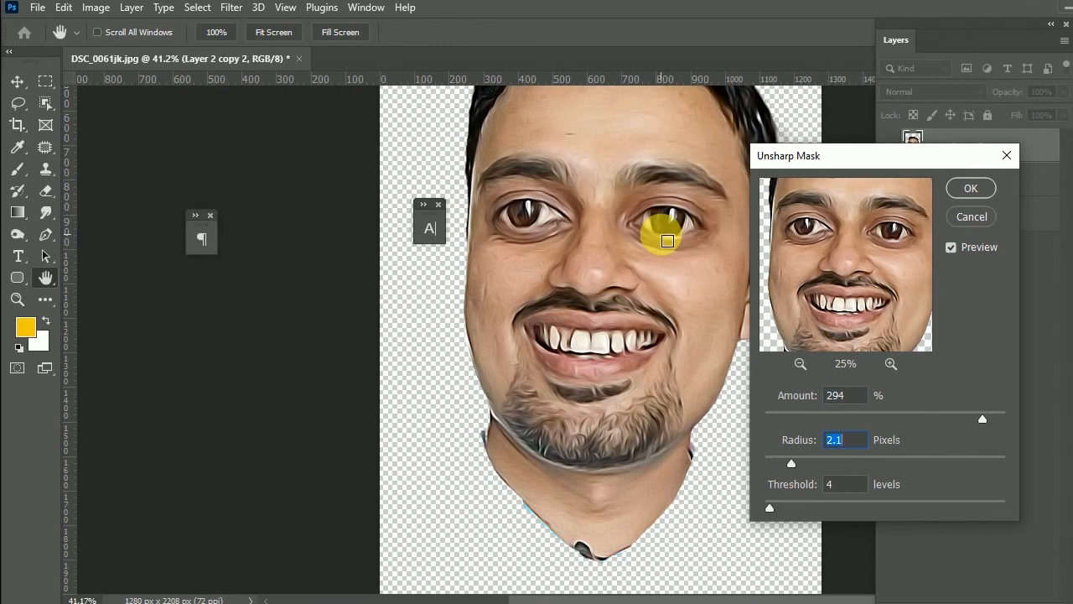
# Set the Unsharp Mask Threshold to 2 levels and apply the sharpening.
pyautogui.click(769, 510)
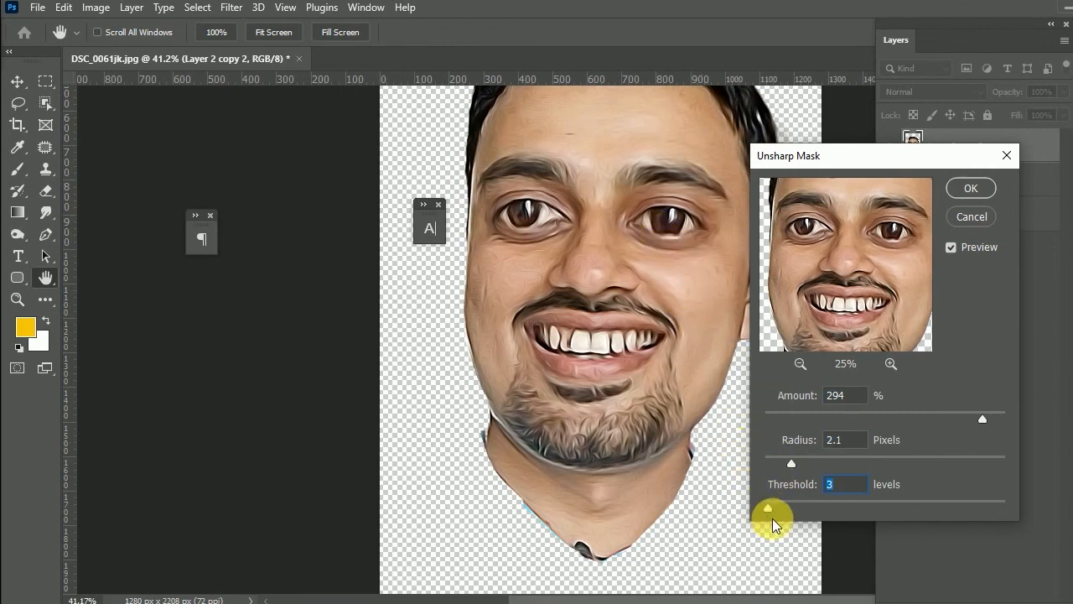
pyautogui.moveTo(769, 510); pyautogui.dragTo(792, 512)
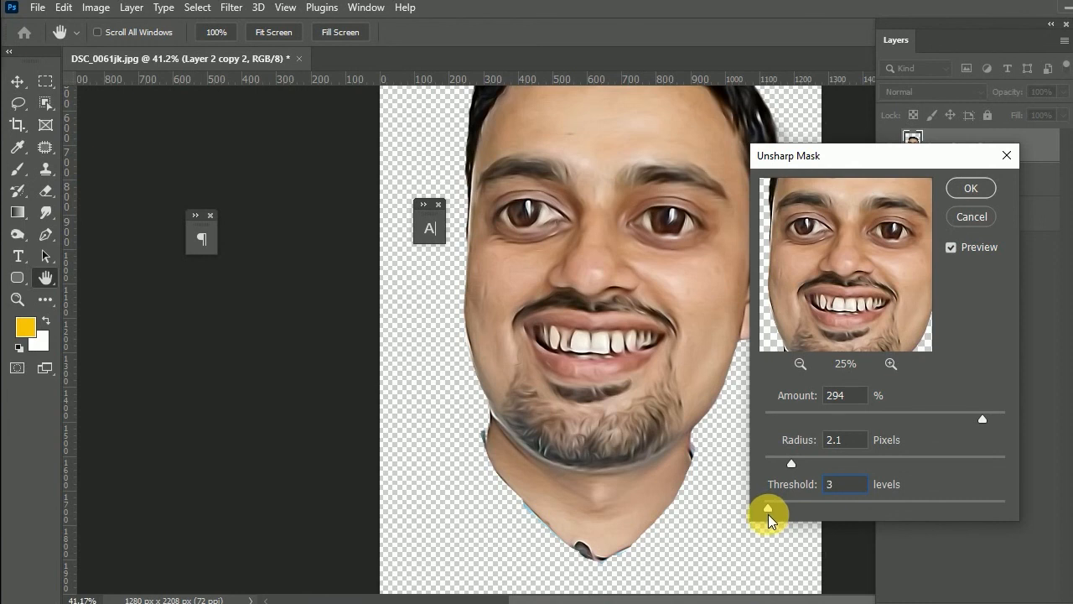
pyautogui.moveTo(769, 520); pyautogui.dragTo(767, 520)
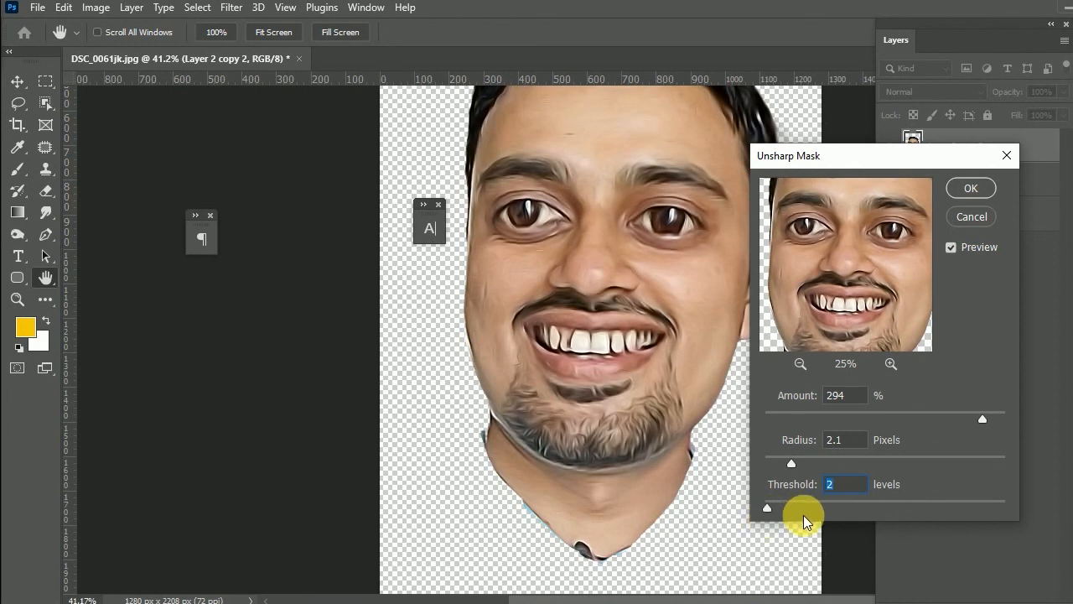
pyautogui.click(972, 190)
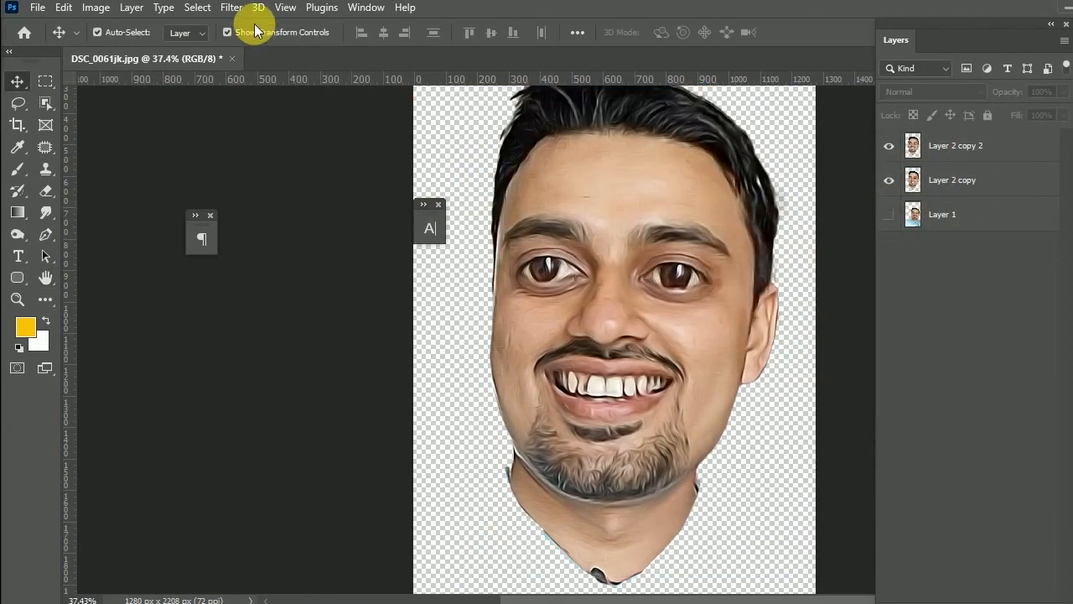
# Select the Layer 2 copy 2 layer and hide Layer 2 copy.
pyautogui.click(231, 8)
pyautogui.click(975, 151)
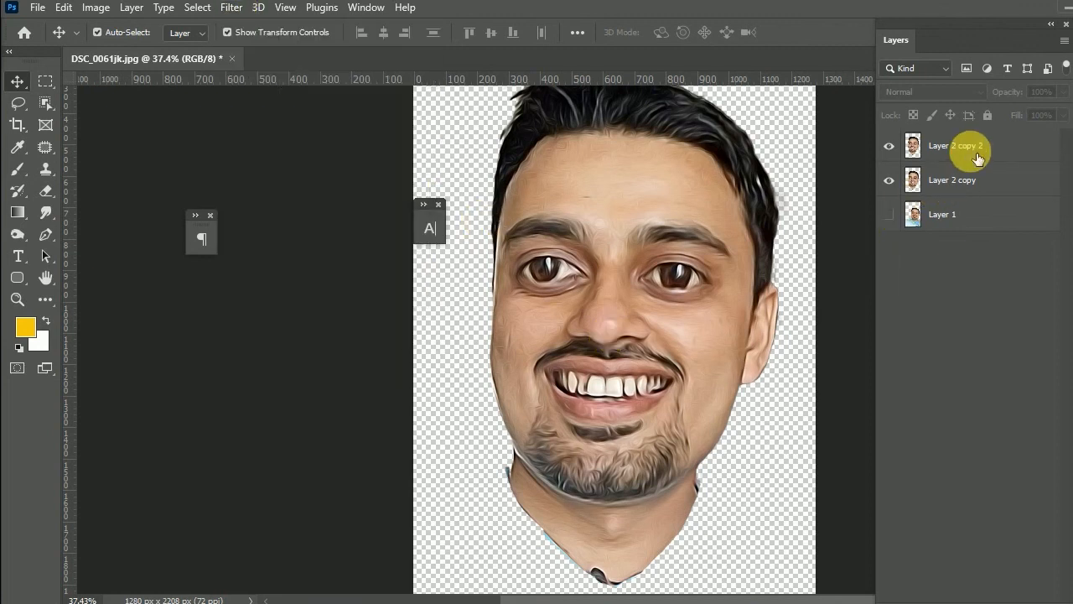
pyautogui.click(973, 149)
pyautogui.click(889, 180)
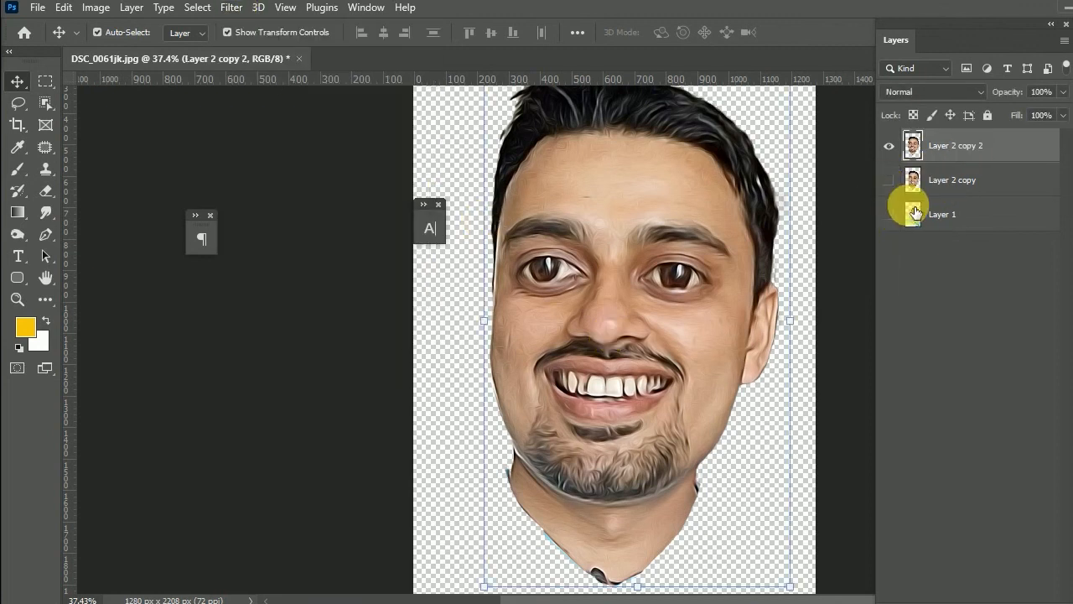
# Apply Poster Edges from the Filter Gallery to the head with Edge Thickness 0, Edge Intensity 0 and Posterization 2.
pyautogui.click(234, 8)
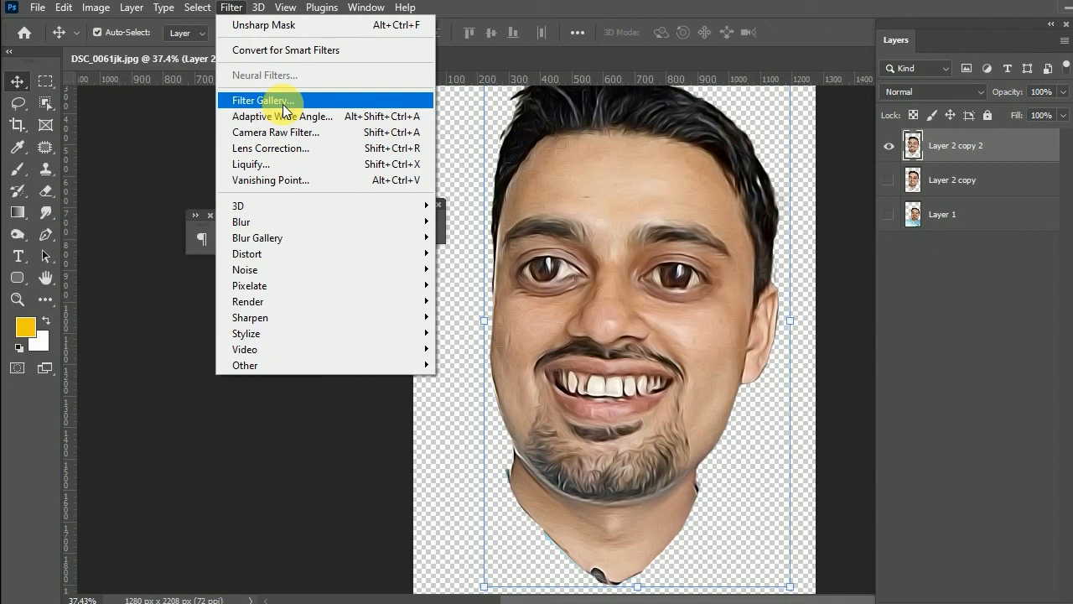
pyautogui.click(283, 104)
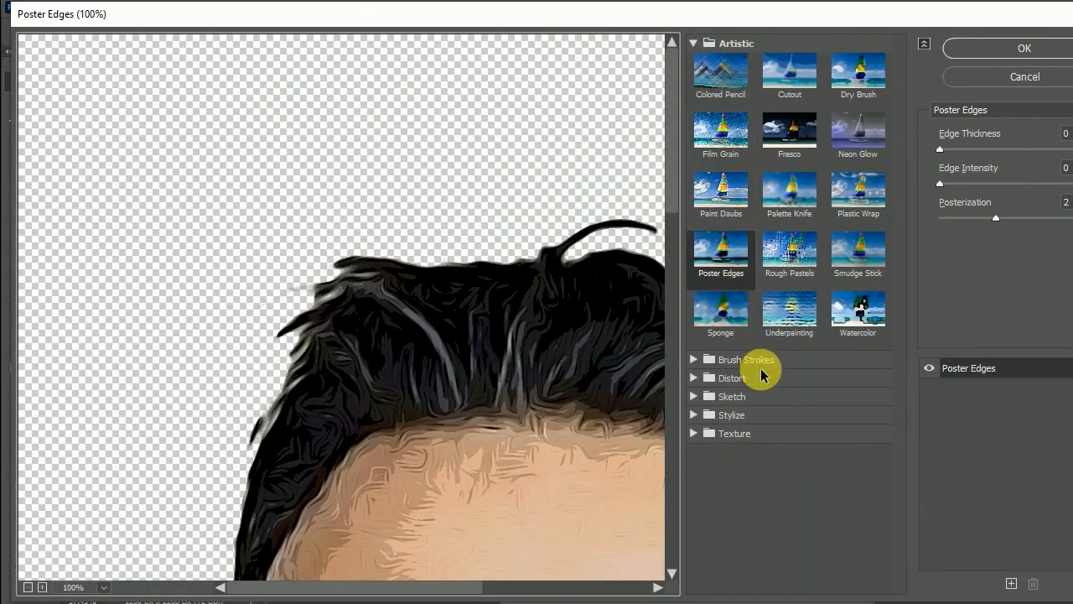
pyautogui.moveTo(520, 383); pyautogui.dragTo(179, 244)
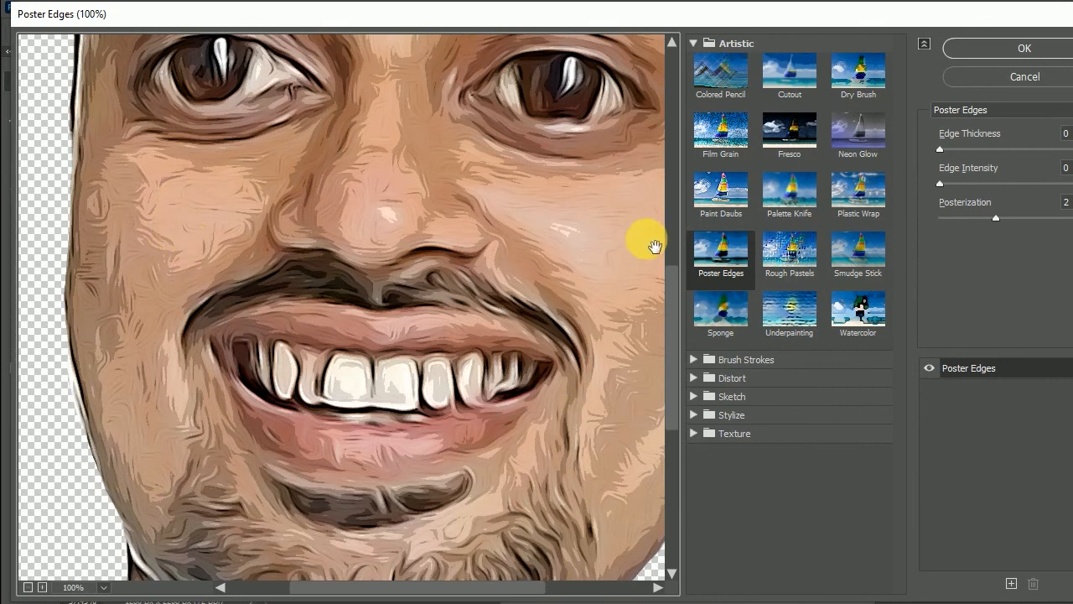
pyautogui.moveTo(940, 149); pyautogui.dragTo(913, 192)
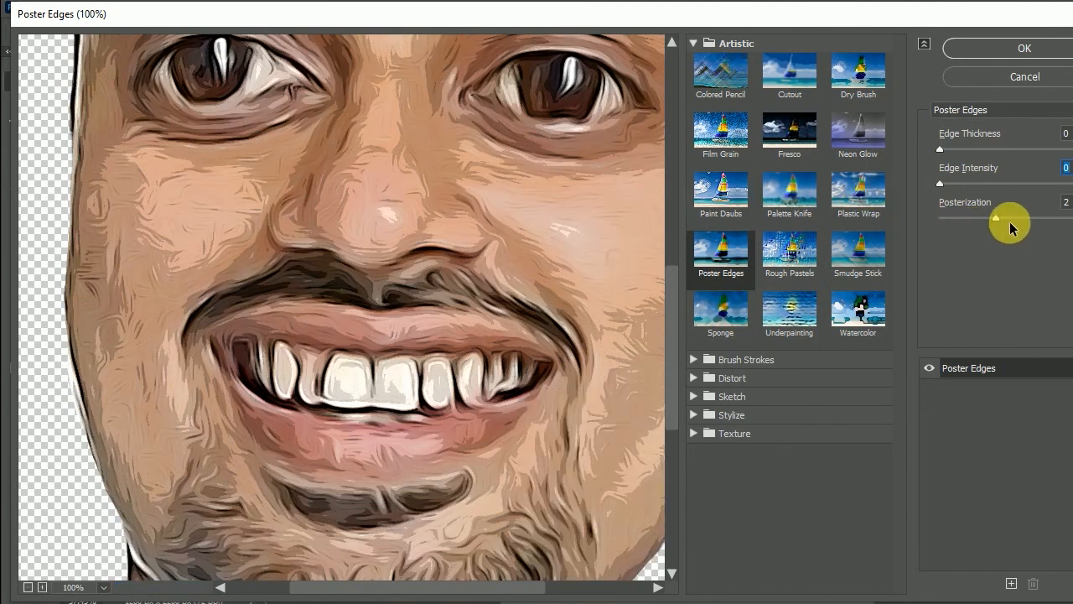
pyautogui.moveTo(997, 223)
pyautogui.mouseDown()
pyautogui.moveTo(958, 225)
pyautogui.moveTo(990, 214)
pyautogui.mouseUp()
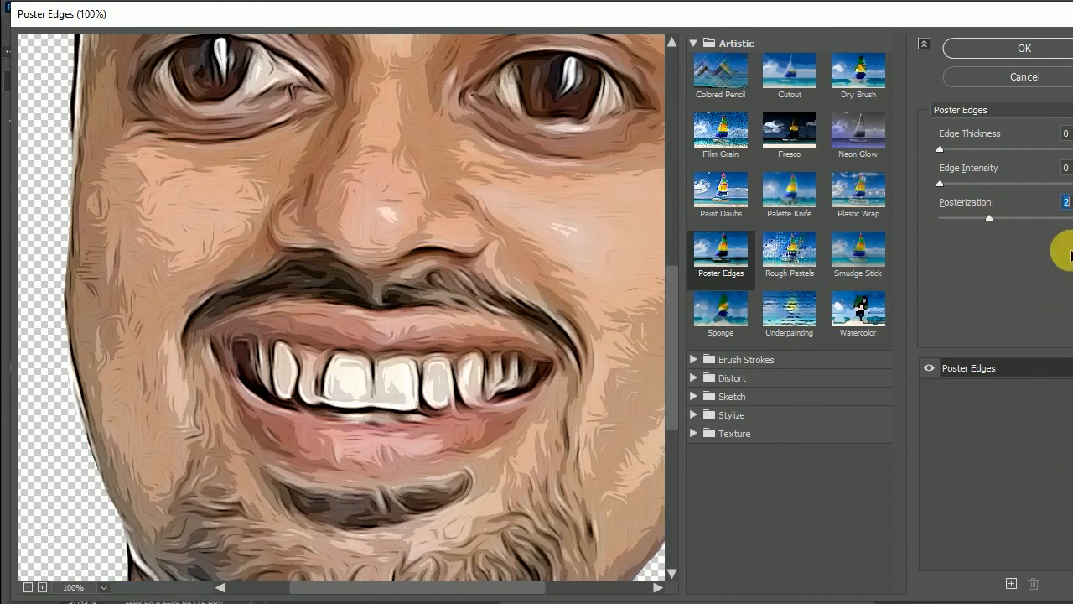
pyautogui.click(1030, 51)
pyautogui.click(838, 324)
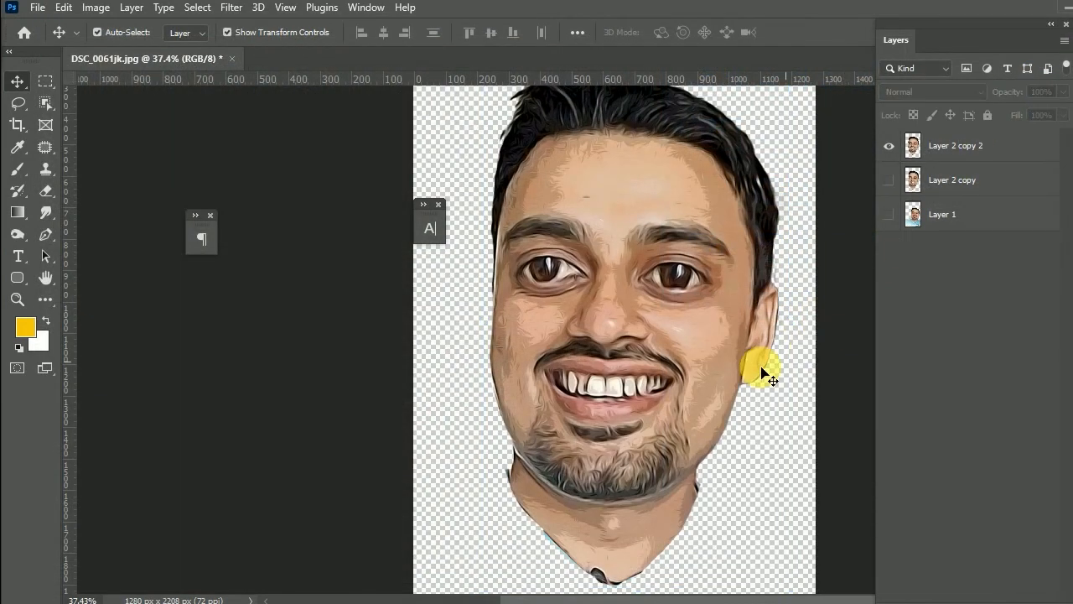
# Select the Layer 2 copy 2 layer and open the Oil Paint filter for the head.
pyautogui.scroll(2, 695, 336)
pyautogui.moveTo(670, 288); pyautogui.dragTo(659, 261)
pyautogui.scroll(6, 522, 254)
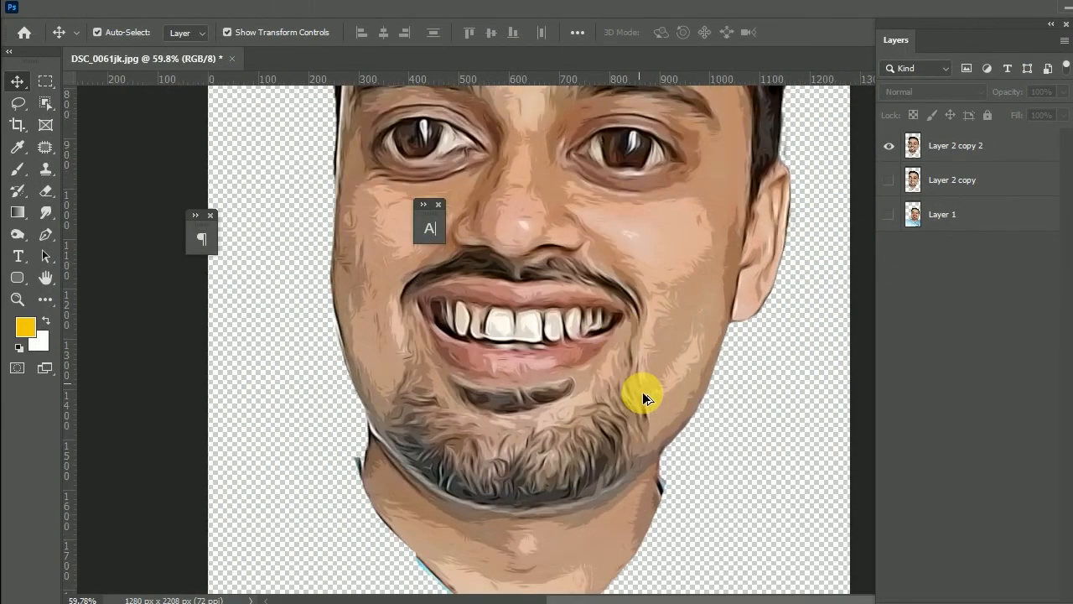
pyautogui.click(238, 8)
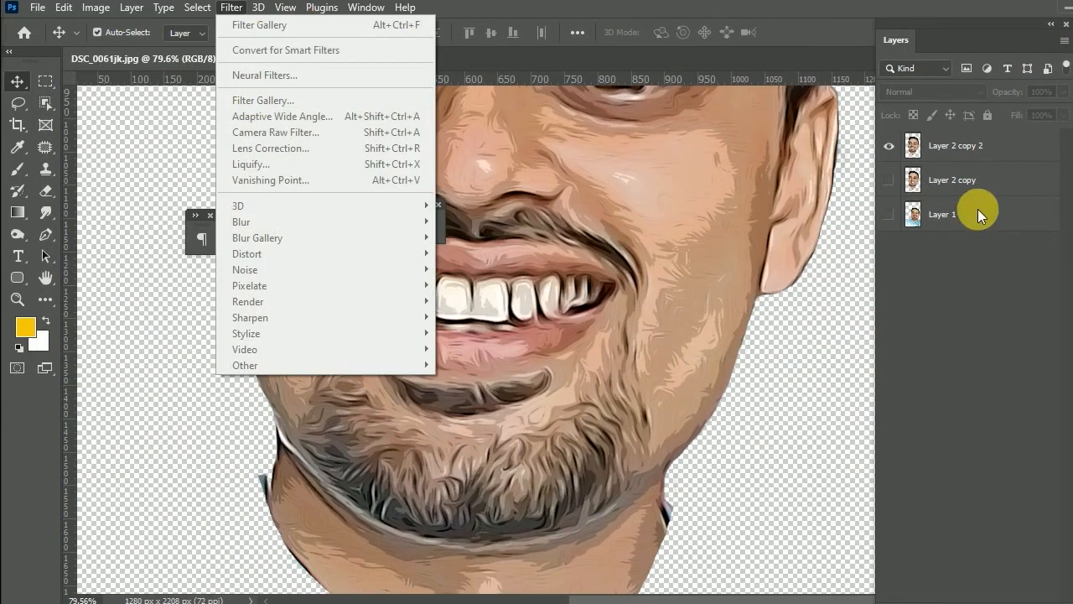
pyautogui.click(902, 155)
pyautogui.click(232, 7)
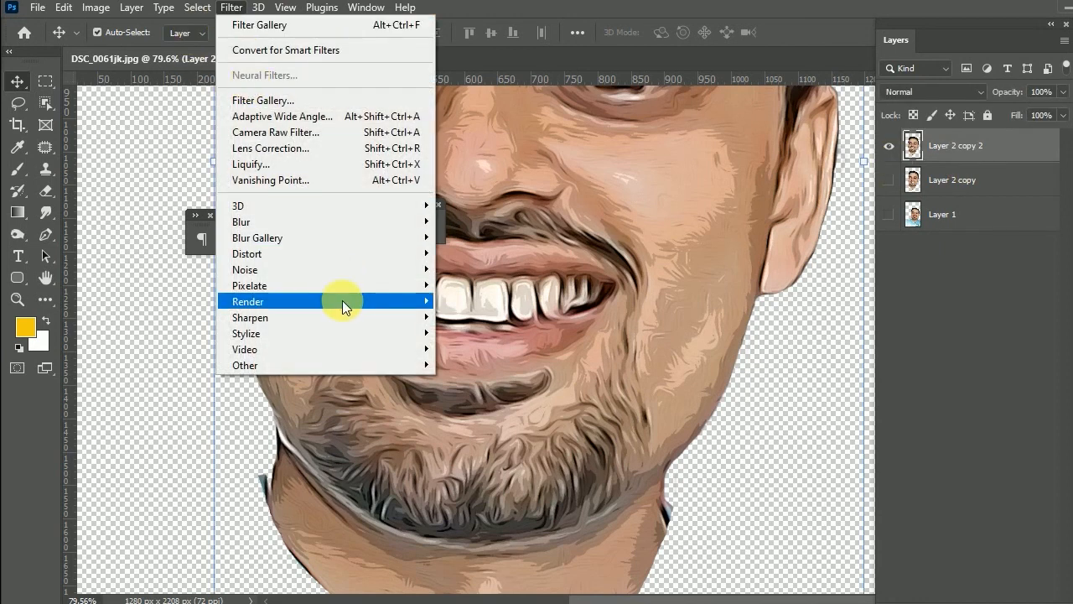
pyautogui.moveTo(375, 332)
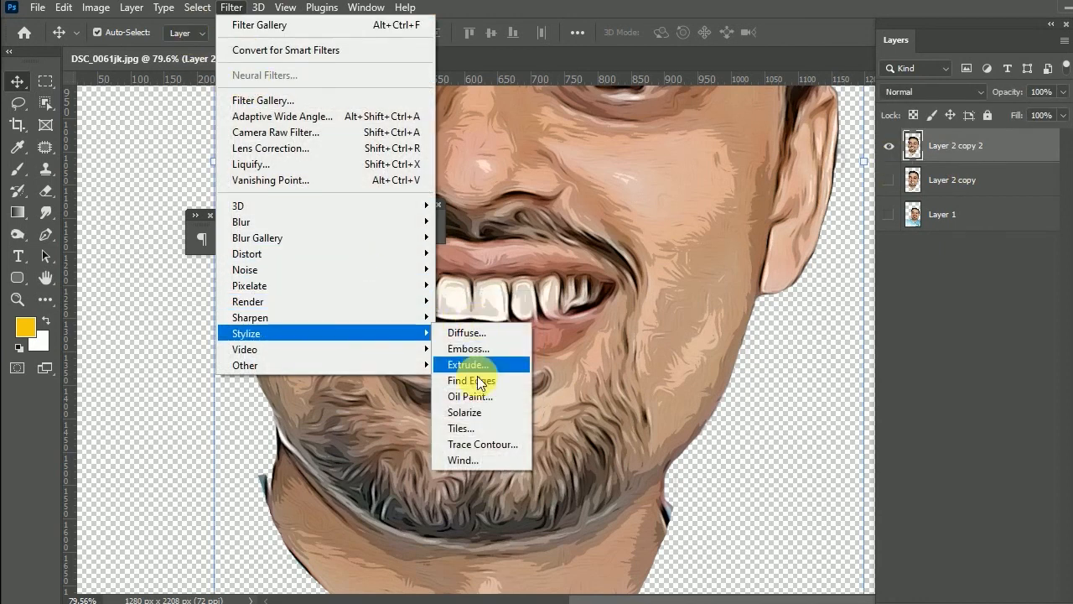
pyautogui.click(472, 396)
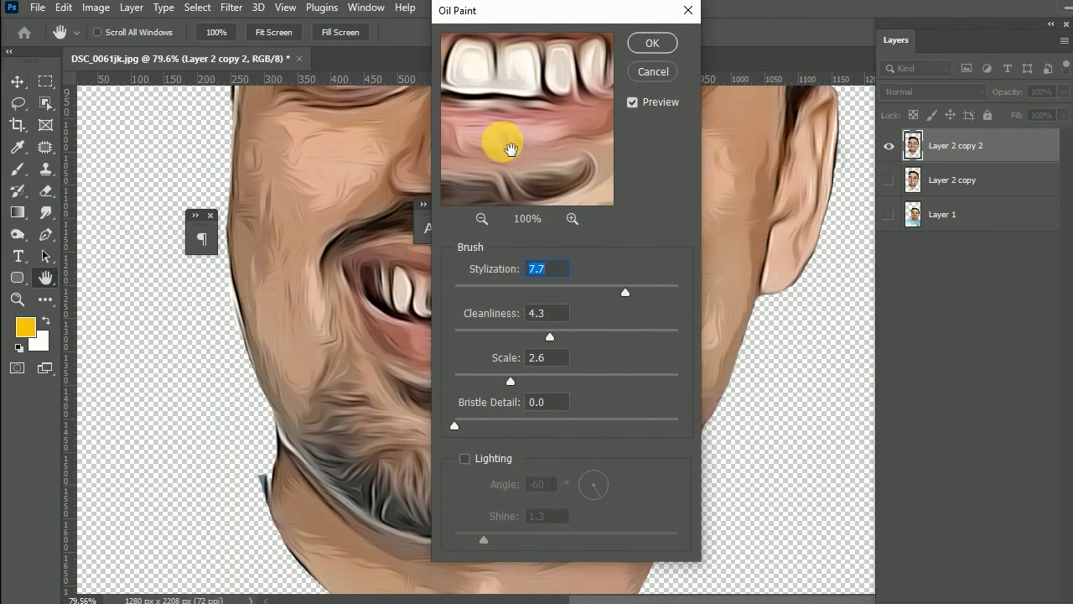
# Set the Oil Paint Stylization to 4.1, Cleanliness to 1.8 and Scale to 0.8, and apply the filter.
pyautogui.moveTo(532, 12); pyautogui.dragTo(936, 107)
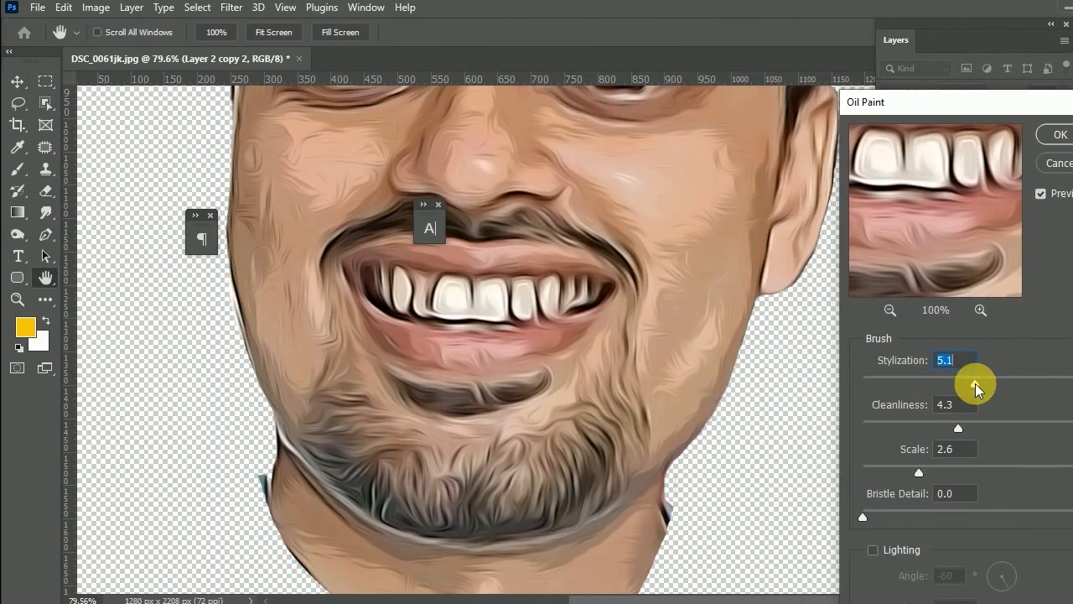
pyautogui.moveTo(974, 389); pyautogui.dragTo(906, 431)
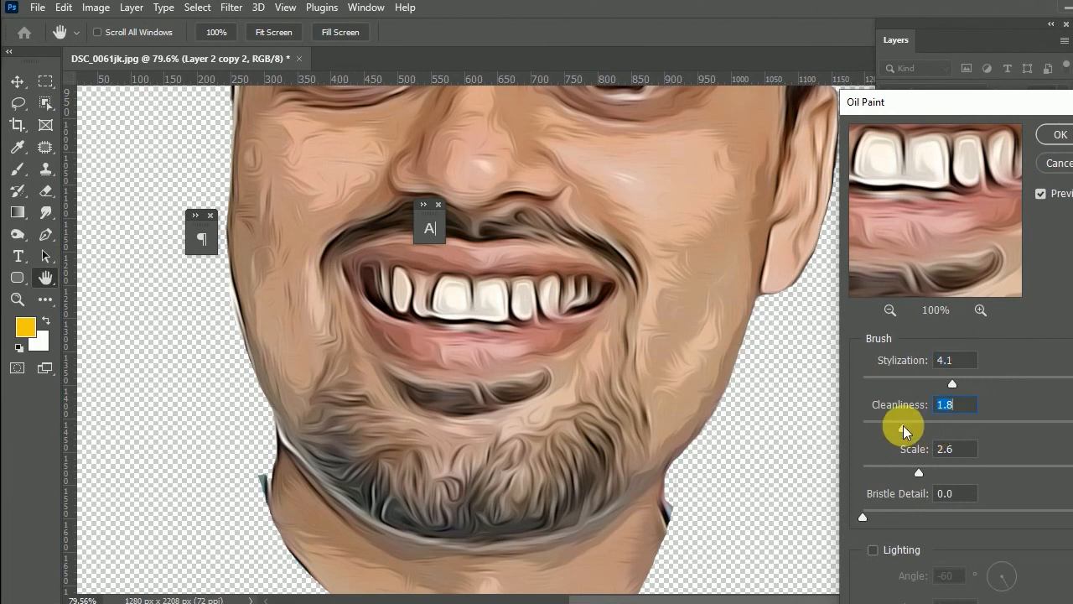
pyautogui.moveTo(919, 472); pyautogui.dragTo(881, 477)
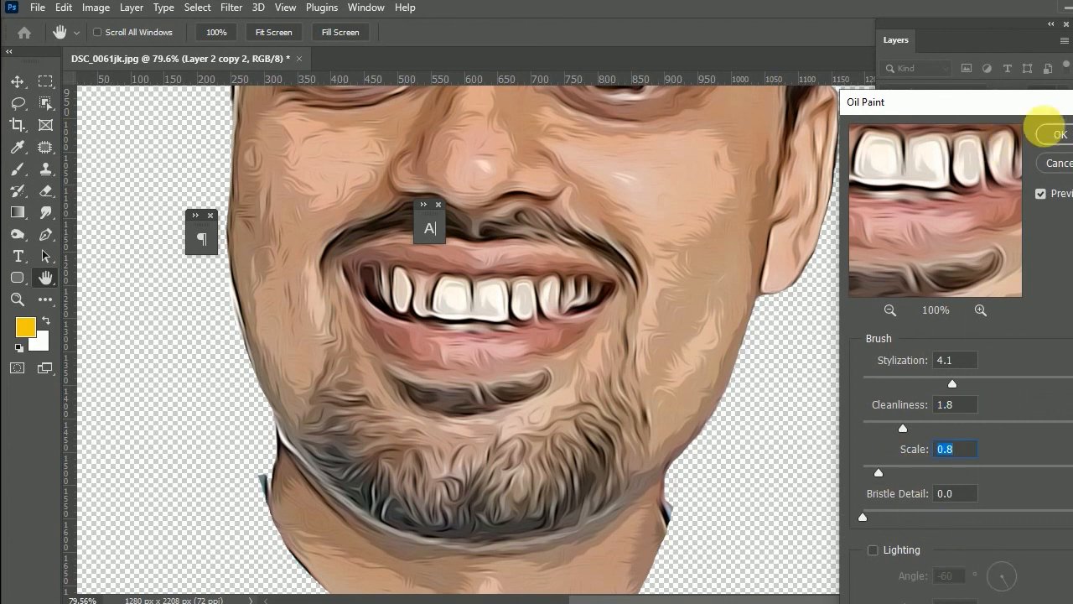
pyautogui.click(1057, 135)
# Apply Surface Blur to the oil-painted head with a Radius of 24 pixels and a Threshold of about 15 levels.
pyautogui.scroll(-5, 643, 312)
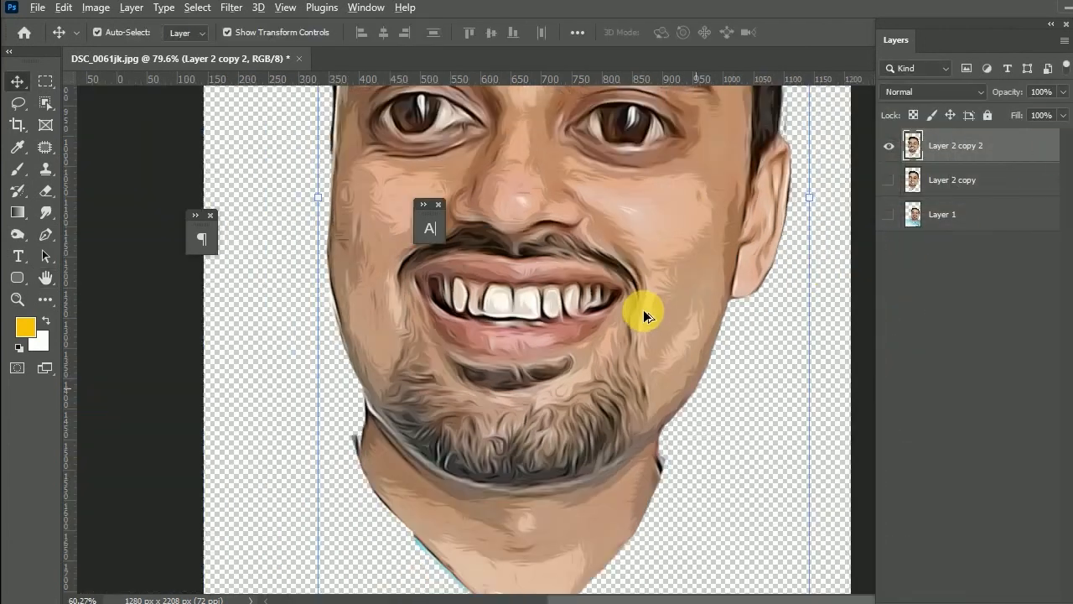
pyautogui.scroll(3, 635, 172)
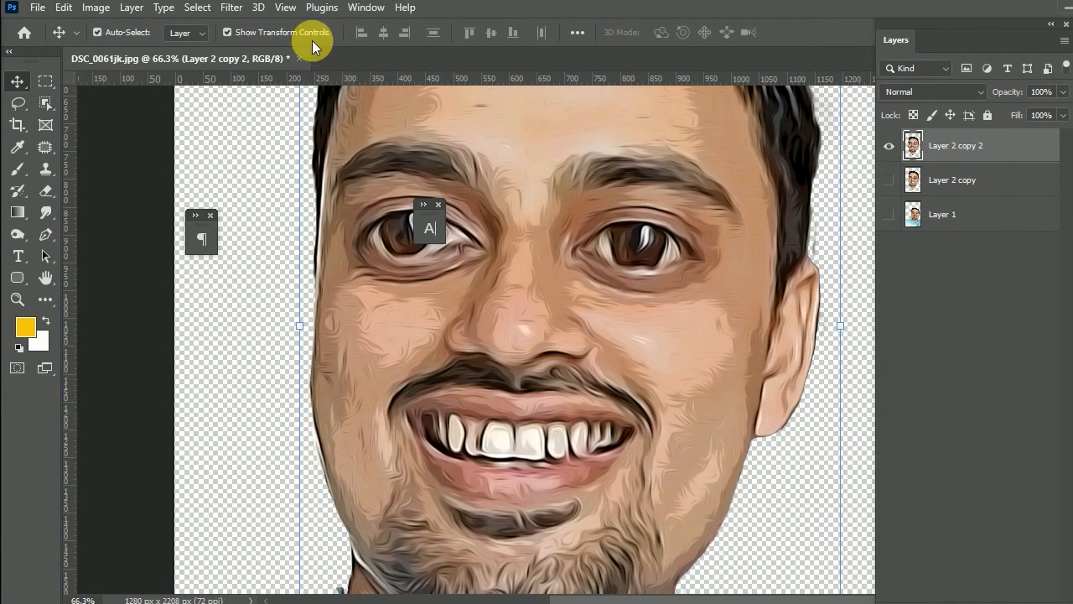
pyautogui.click(232, 7)
pyautogui.moveTo(328, 220)
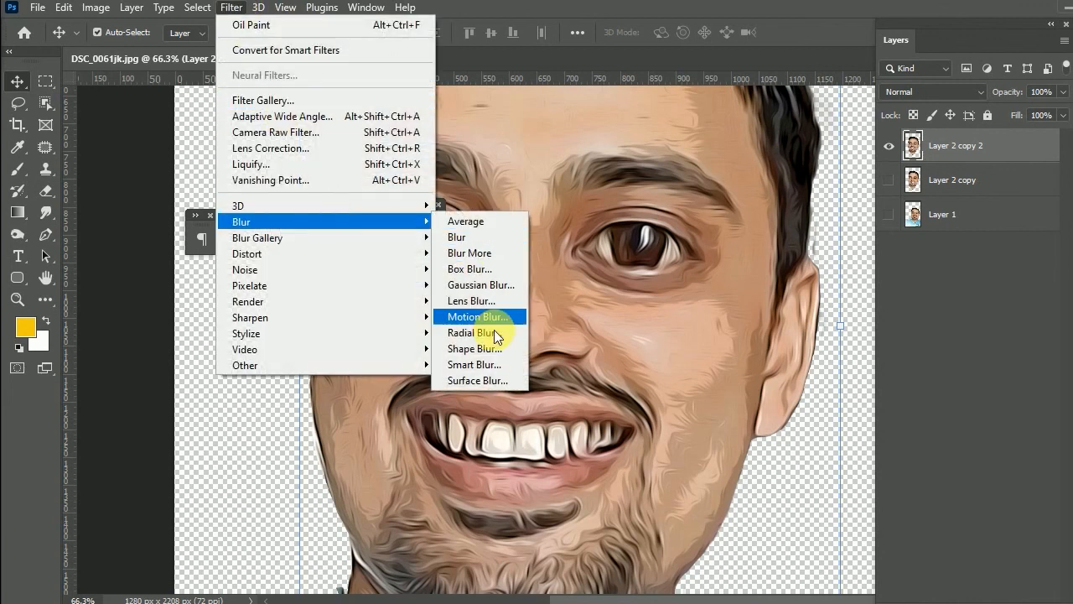
pyautogui.click(477, 380)
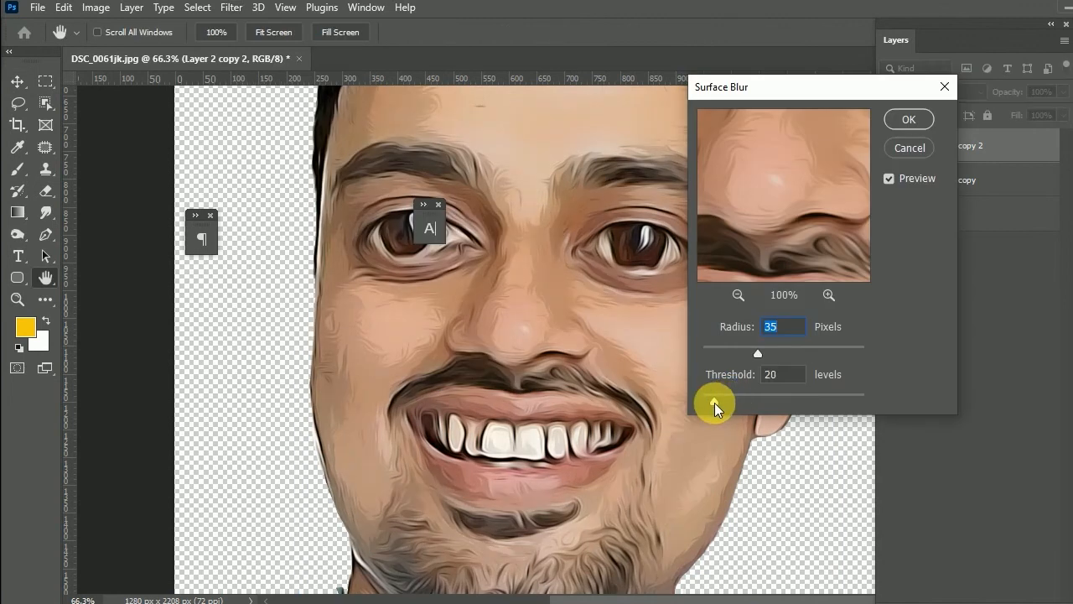
pyautogui.moveTo(714, 403); pyautogui.dragTo(711, 403)
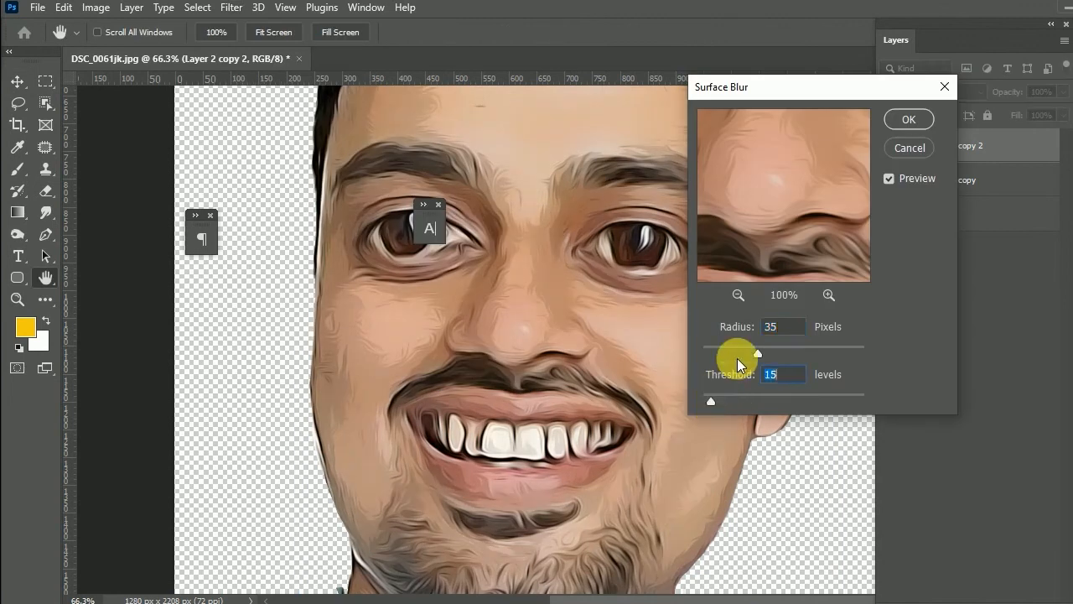
pyautogui.moveTo(755, 349); pyautogui.dragTo(740, 353)
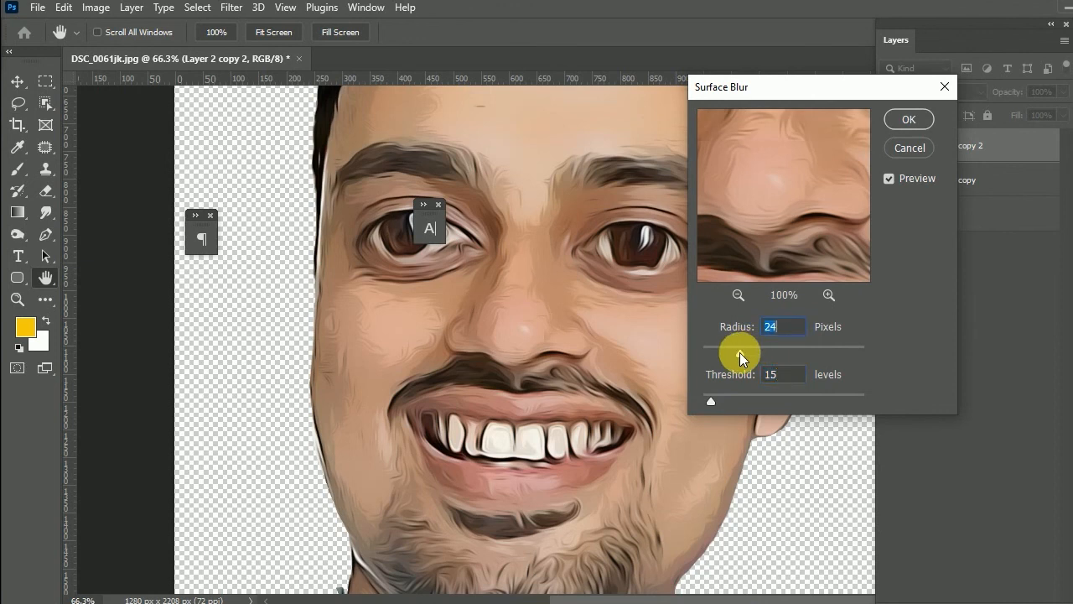
pyautogui.click(714, 403)
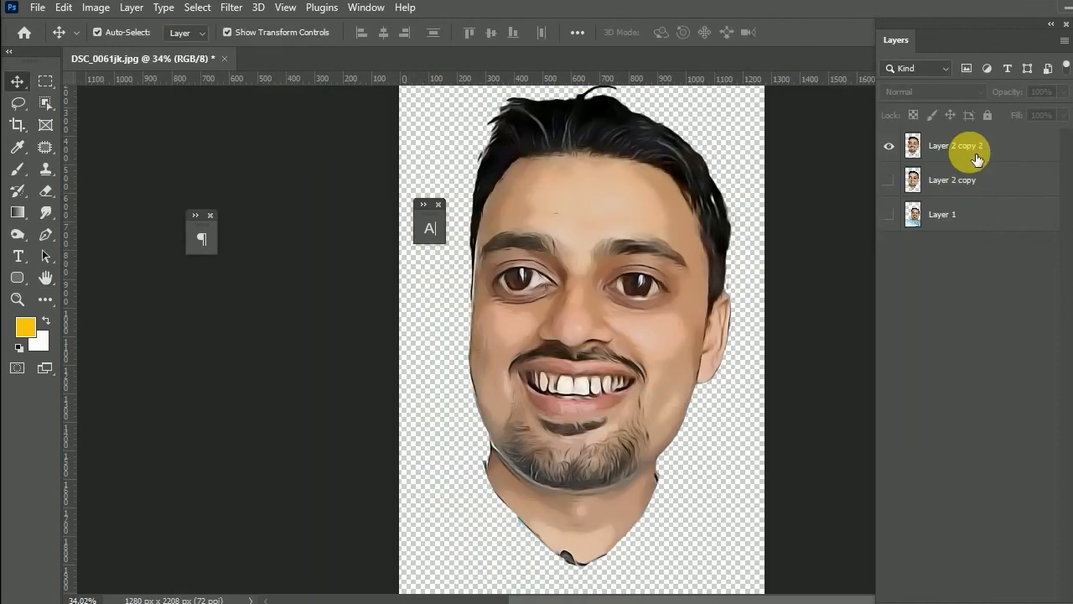
# Duplicate the smoothed Layer 2 copy 2 layer.
pyautogui.click(968, 147)
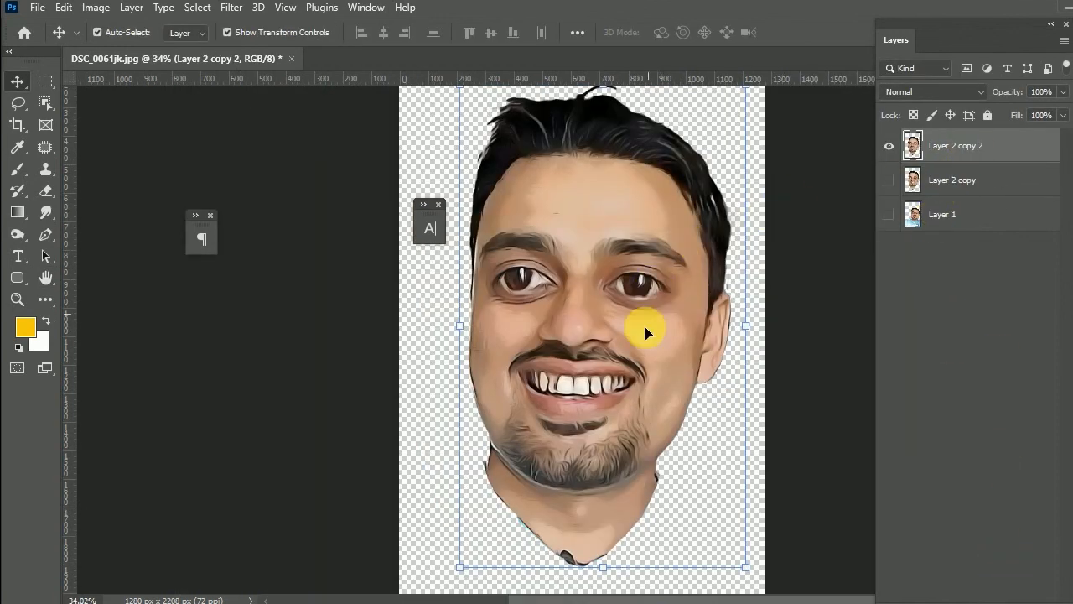
pyautogui.scroll(3, 560, 308)
pyautogui.scroll(-2, 559, 307)
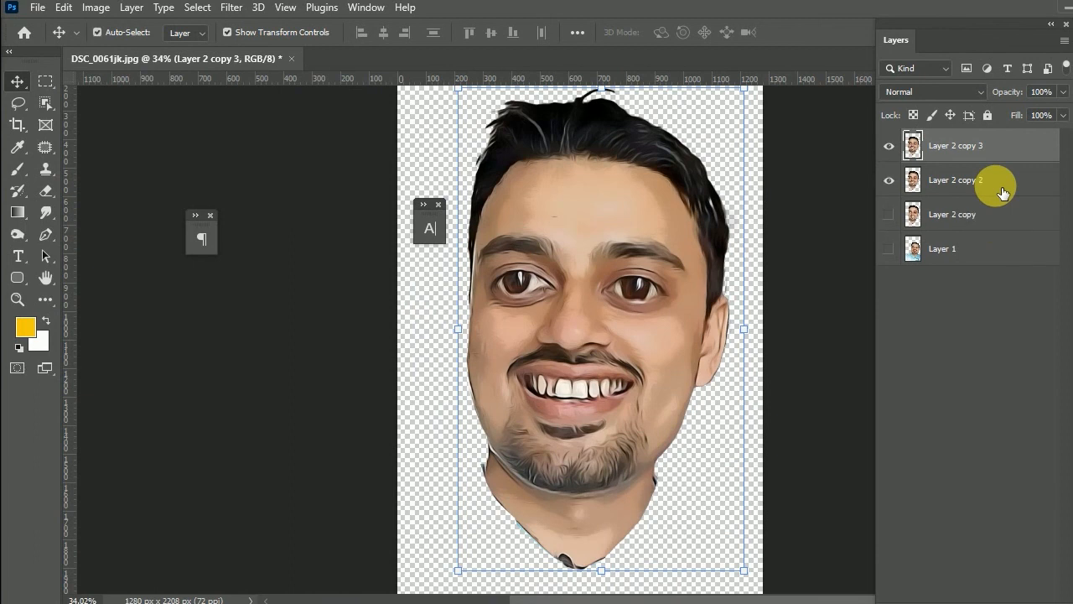
# Hide Layer 2 copy 3 and Layer 2 copy 2, and show and select Layer 2 copy.
pyautogui.click(889, 146)
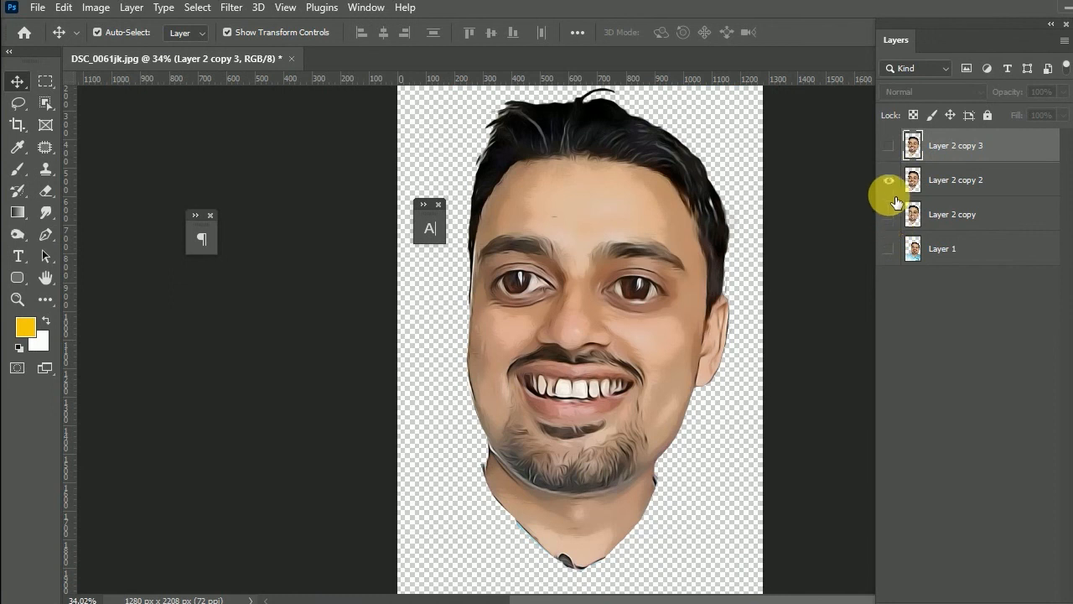
pyautogui.click(889, 181)
pyautogui.click(889, 215)
pyautogui.click(989, 220)
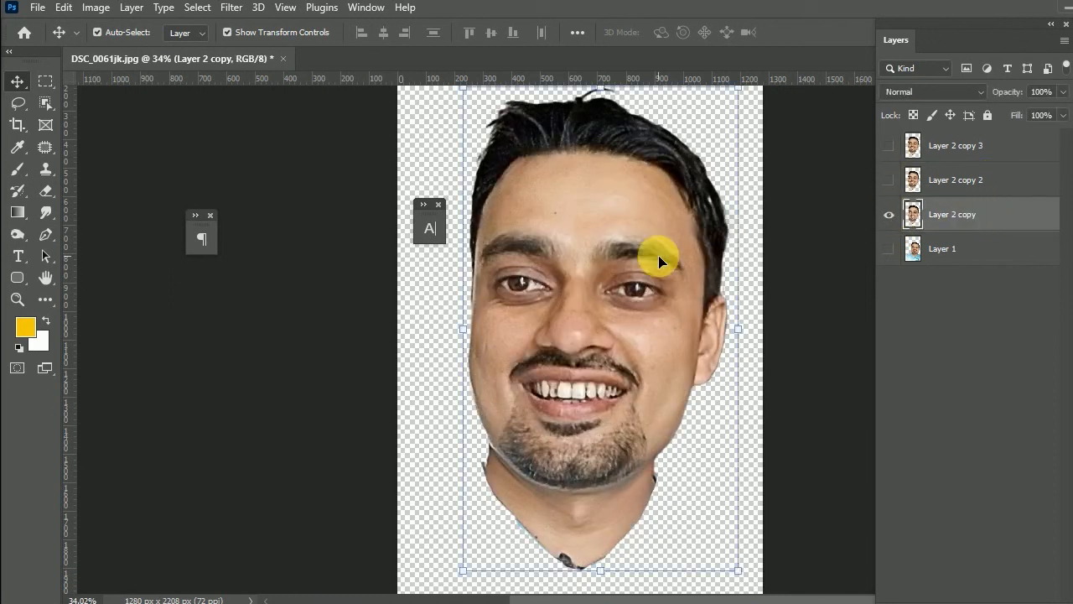
# Apply the Average blur to Layer 2 copy and sample its flat colour as the foreground colour.
pyautogui.click(236, 8)
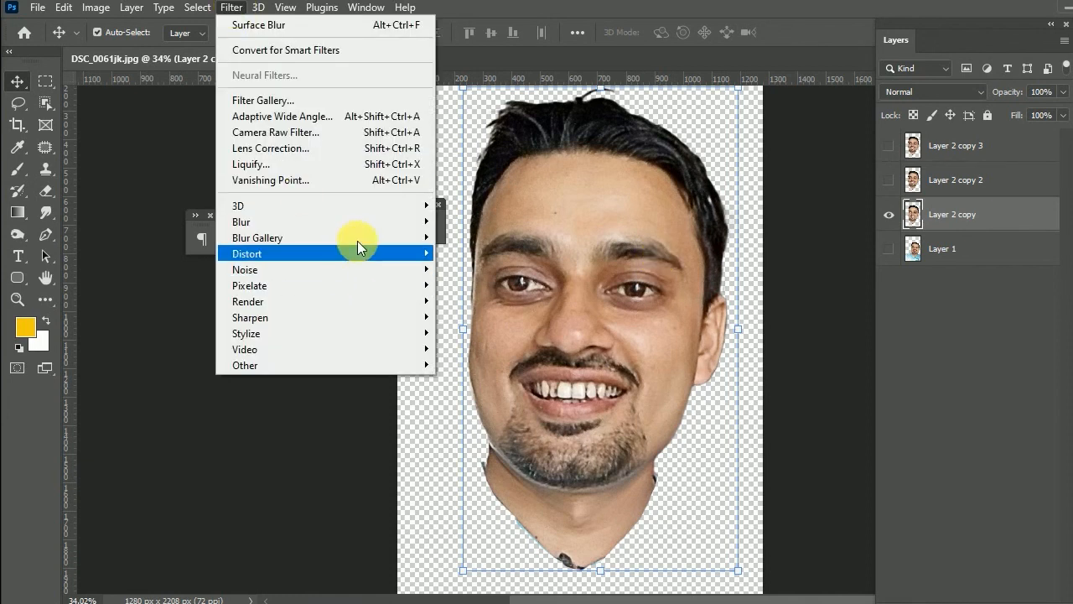
pyautogui.moveTo(368, 224)
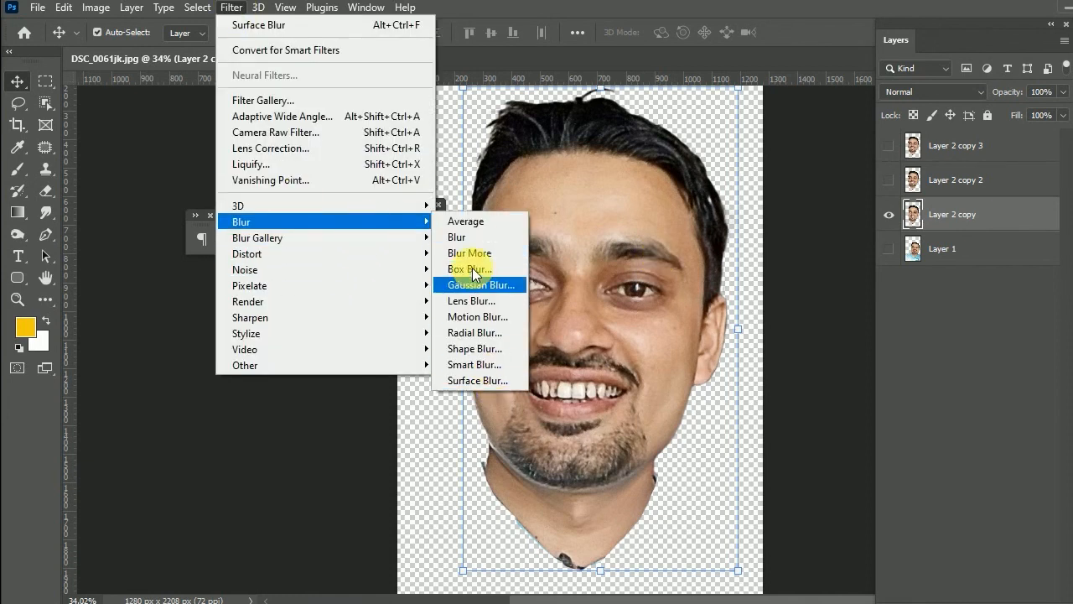
pyautogui.click(471, 224)
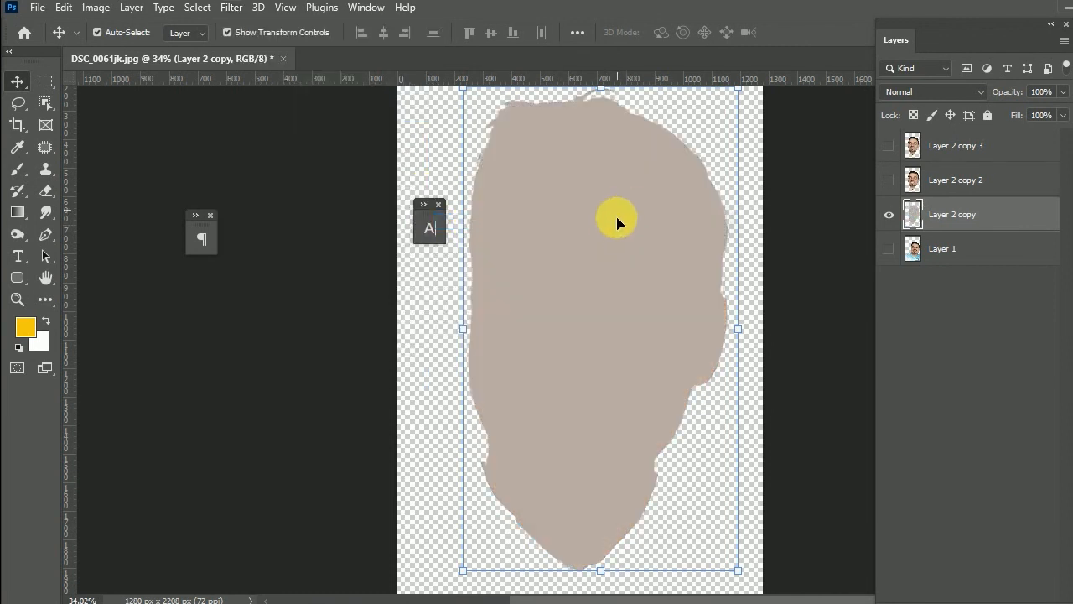
pyautogui.click(18, 147)
pyautogui.click(610, 299)
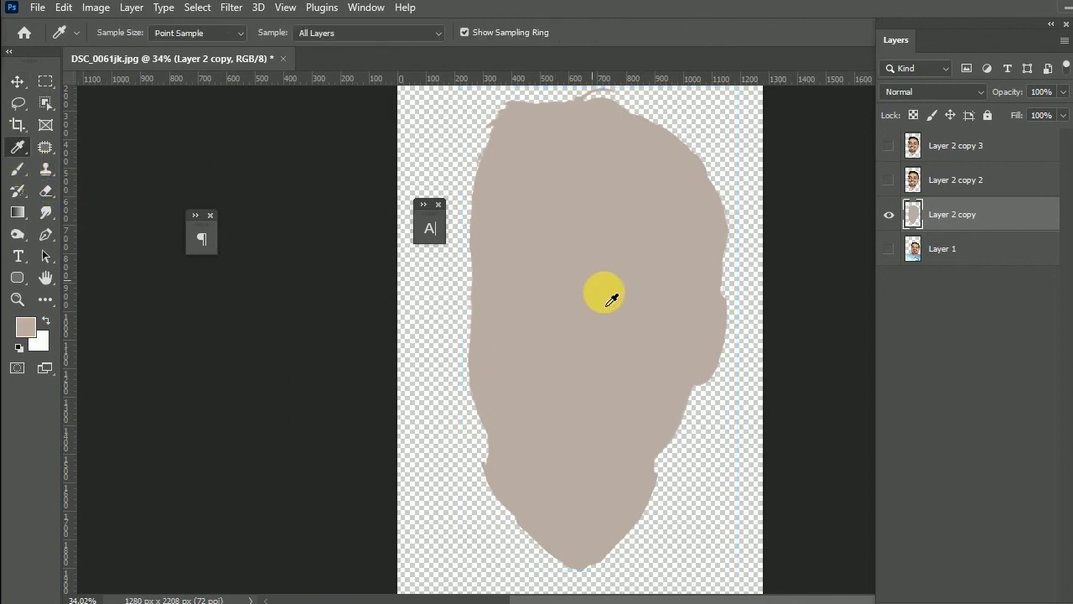
# Add a layer above Layer 2 copy 2 filled with the sampled colour, hide Layer 2 copy and show Layer 2 copy 3.
pyautogui.click(948, 192)
pyautogui.hotkey('ctrl', 'alt', 'shift', 'n')
pyautogui.hotkey('alt', 'BackSpace')
pyautogui.click(889, 249)
pyautogui.click(889, 146)
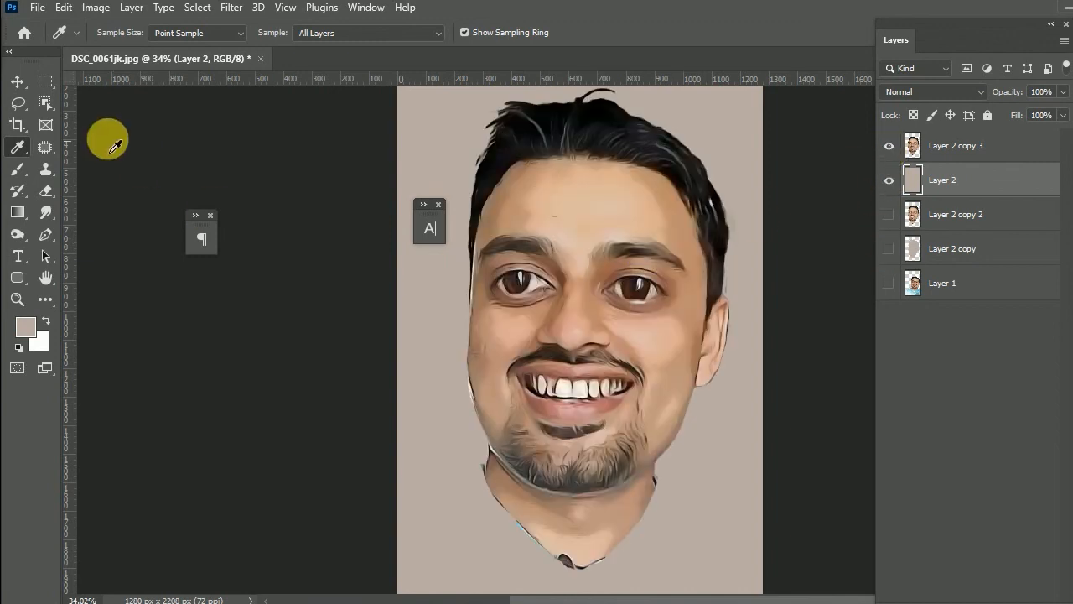
pyautogui.click(17, 81)
pyautogui.click(207, 121)
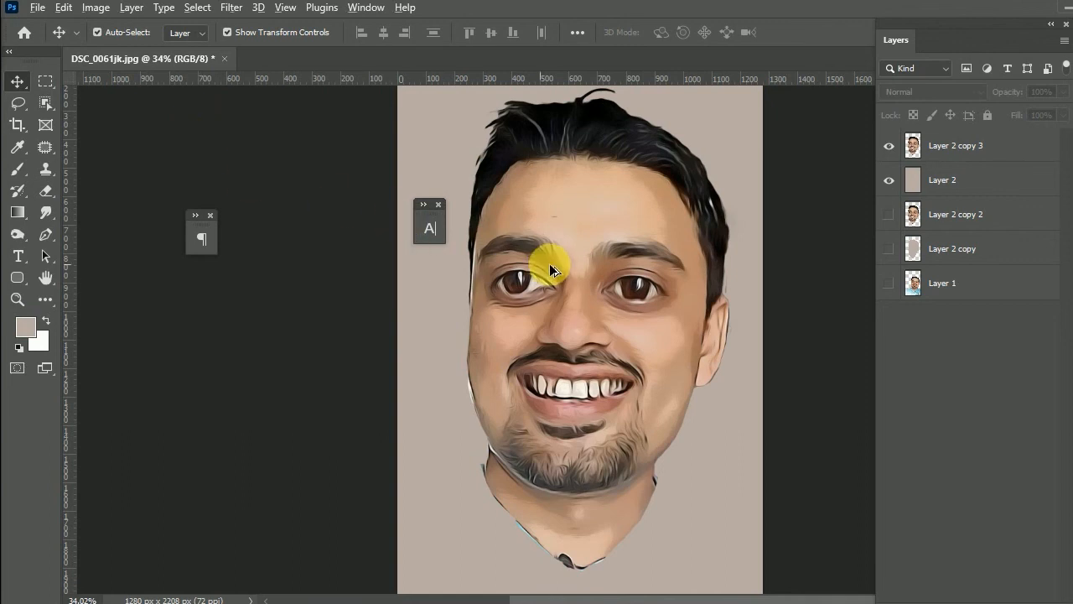
pyautogui.scroll(-3, 551, 264)
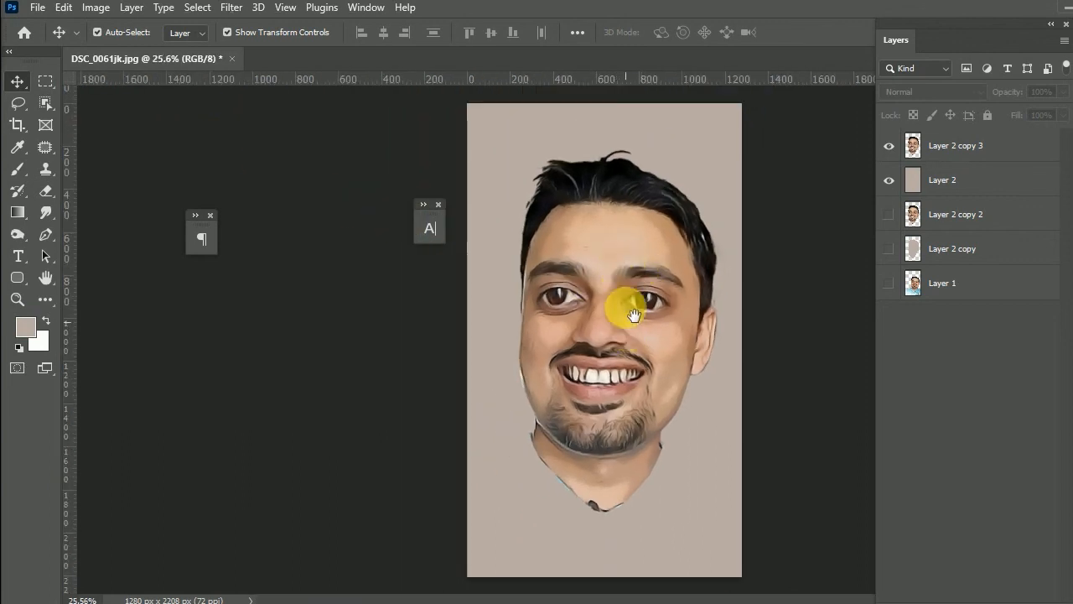
# Switch to the Dodge tool for the head on Layer 2 copy 3, with the Range set to Midtones.
pyautogui.rightClick(16, 234)
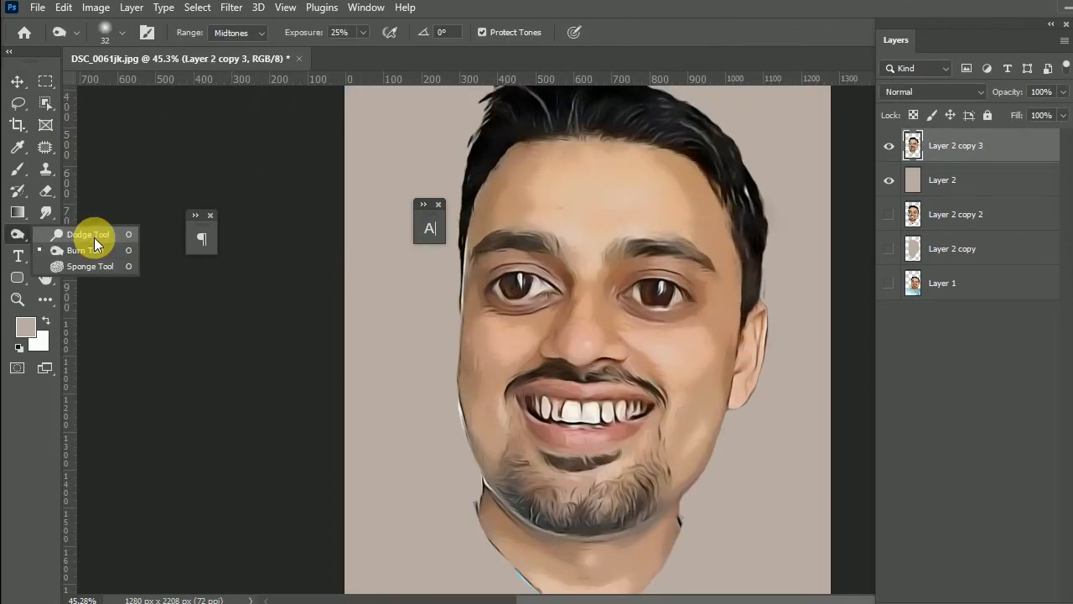
pyautogui.click(93, 239)
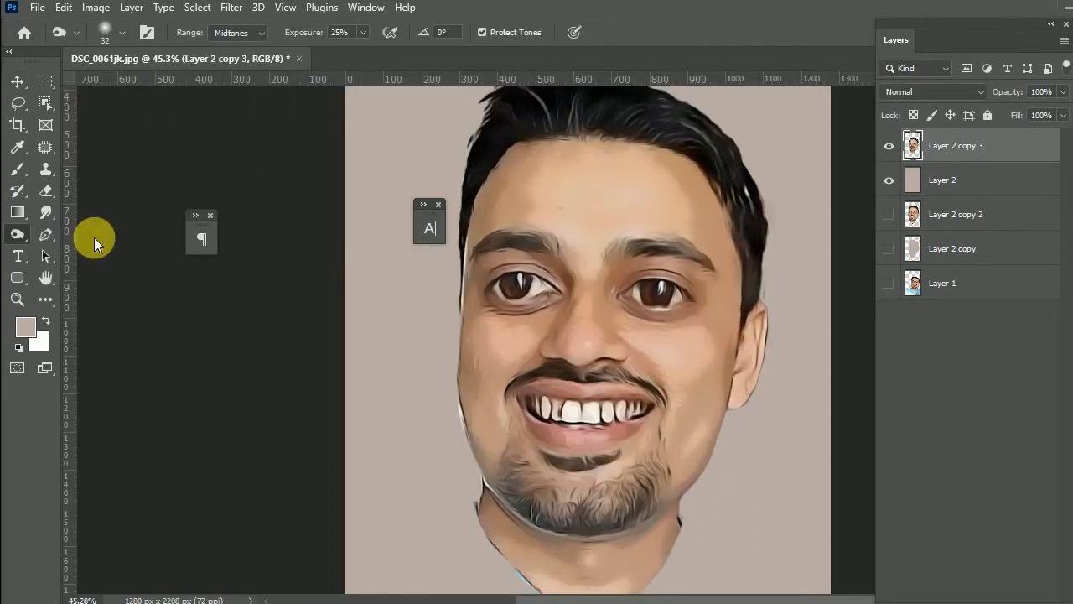
pyautogui.scroll(1, 659, 246)
pyautogui.scroll(3, 651, 254)
pyautogui.moveTo(651, 255); pyautogui.dragTo(670, 264)
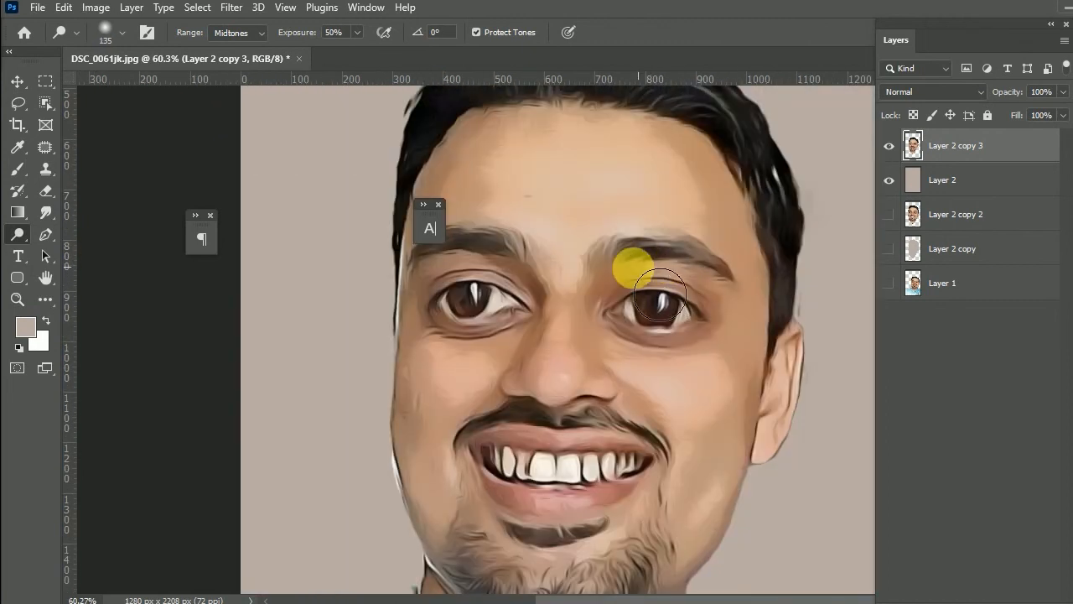
pyautogui.moveTo(622, 305); pyautogui.dragTo(616, 303)
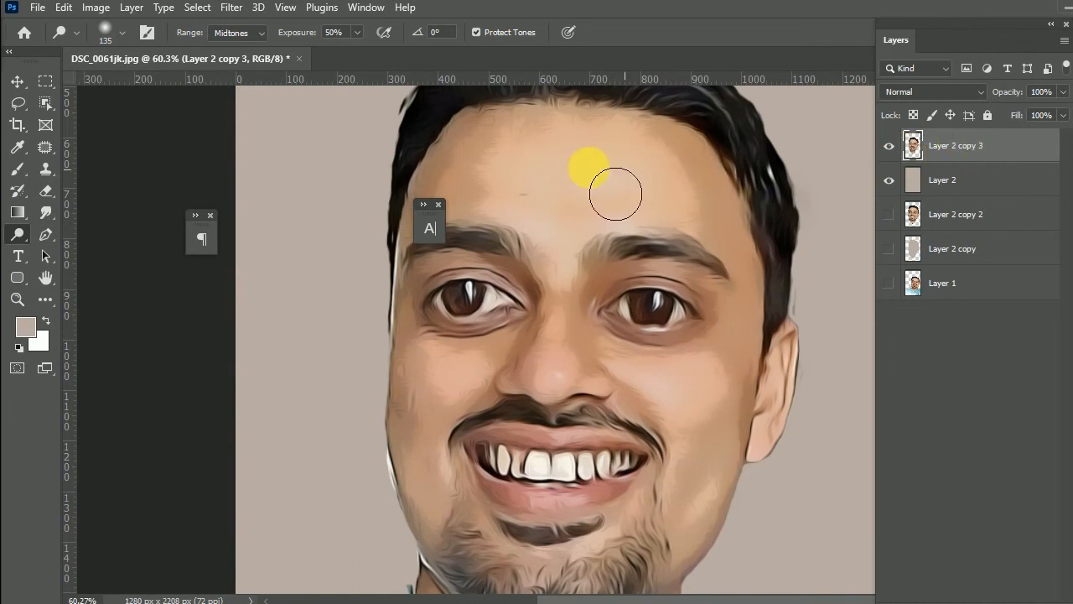
pyautogui.click(247, 37)
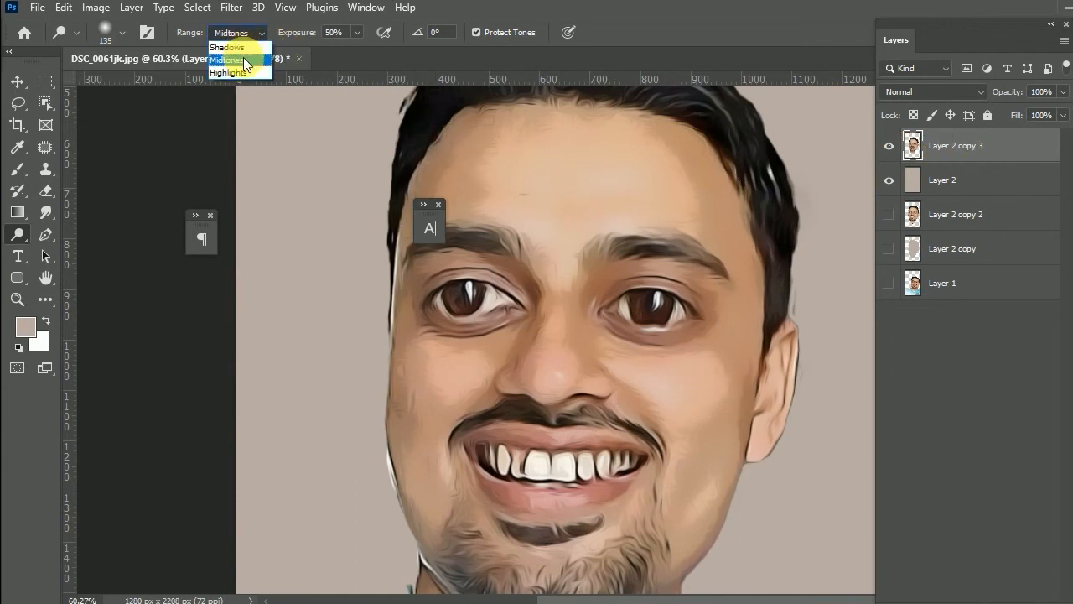
pyautogui.click(243, 58)
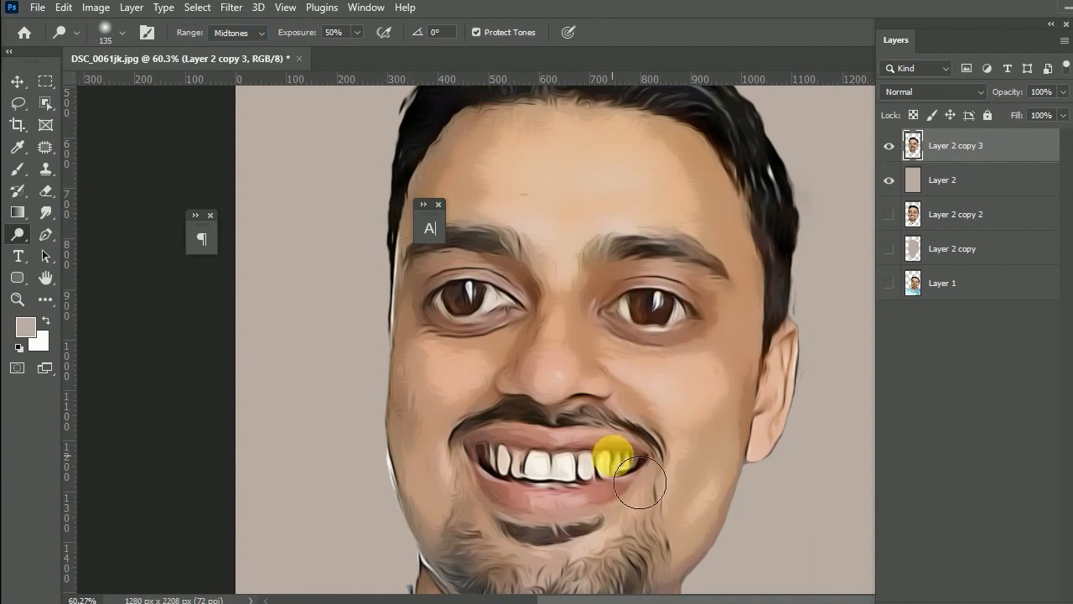
# Reduce the Dodge brush size to 78 pixels for work on the face.
pyautogui.moveTo(803, 575); pyautogui.dragTo(809, 482)
pyautogui.moveTo(714, 353); pyautogui.dragTo(692, 469)
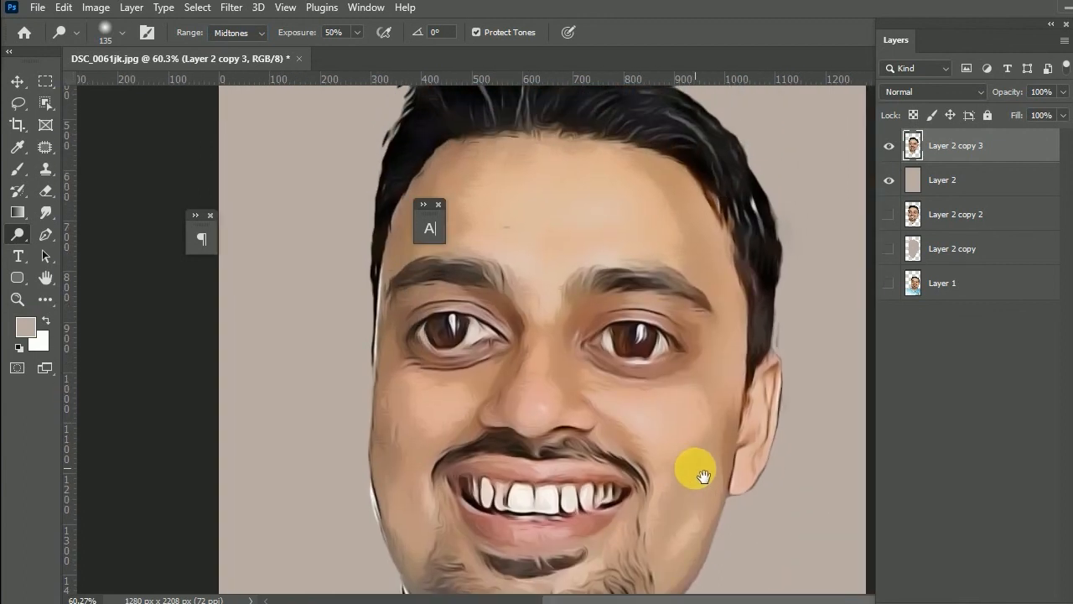
pyautogui.moveTo(563, 387); pyautogui.dragTo(556, 307)
pyautogui.press('[')
pyautogui.press('[')
pyautogui.press('[')
pyautogui.press('[')
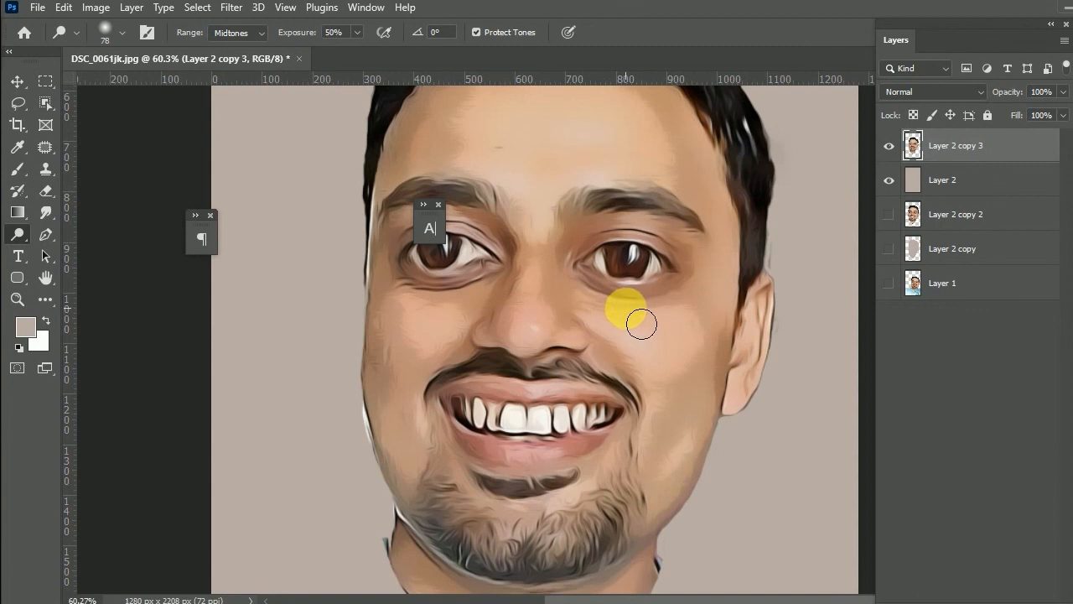
# Burn the shadow areas of the face on Layer 2 copy 3, using Midtones range and 25% exposure.
pyautogui.click(21, 237)
pyautogui.click(85, 250)
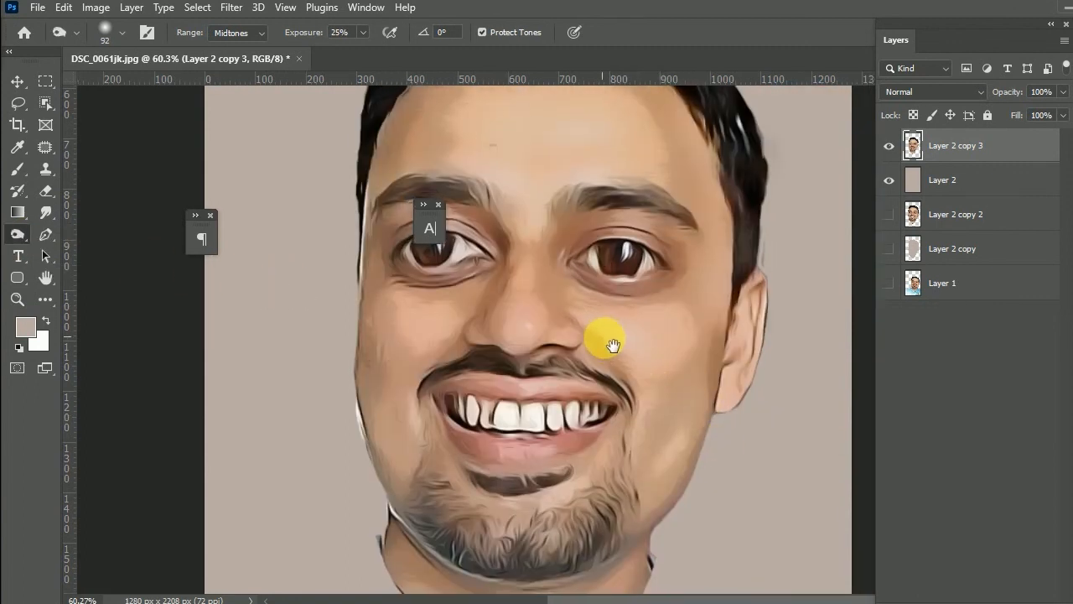
pyautogui.moveTo(589, 287)
pyautogui.mouseDown()
pyautogui.moveTo(618, 307)
pyautogui.moveTo(690, 295)
pyautogui.moveTo(691, 248)
pyautogui.mouseUp()
pyautogui.moveTo(500, 322)
pyautogui.mouseDown()
pyautogui.moveTo(457, 349)
pyautogui.moveTo(499, 325)
pyautogui.moveTo(471, 363)
pyautogui.moveTo(510, 366)
pyautogui.moveTo(536, 401)
pyautogui.moveTo(461, 410)
pyautogui.moveTo(592, 413)
pyautogui.moveTo(570, 368)
pyautogui.moveTo(563, 408)
pyautogui.moveTo(606, 384)
pyautogui.mouseUp()
pyautogui.press('[')
pyautogui.moveTo(629, 438)
pyautogui.mouseDown()
pyautogui.moveTo(584, 479)
pyautogui.moveTo(616, 502)
pyautogui.moveTo(597, 513)
pyautogui.mouseUp()
pyautogui.moveTo(550, 395); pyautogui.dragTo(597, 457)
pyautogui.moveTo(610, 284)
pyautogui.mouseDown()
pyautogui.moveTo(615, 346)
pyautogui.moveTo(682, 292)
pyautogui.moveTo(577, 323)
pyautogui.moveTo(633, 258)
pyautogui.moveTo(623, 295)
pyautogui.moveTo(773, 288)
pyautogui.moveTo(743, 291)
pyautogui.mouseUp()
pyautogui.moveTo(772, 246)
pyautogui.mouseDown()
pyautogui.moveTo(695, 347)
pyautogui.moveTo(705, 327)
pyautogui.mouseUp()
pyautogui.scroll(-3, 637, 189)
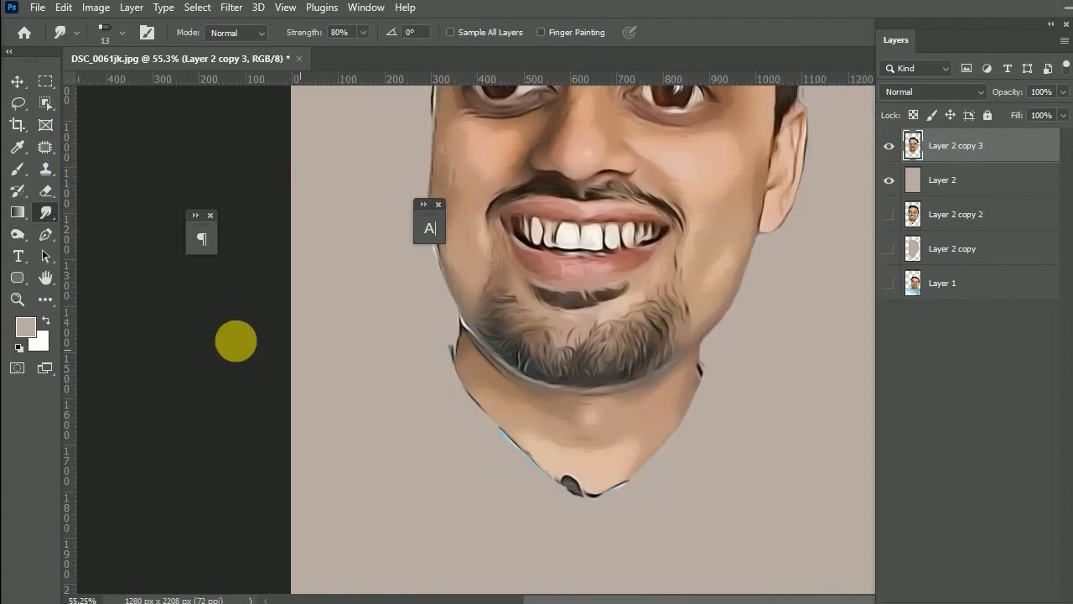
# Choose the Round Point Stiff brush from the legacy default brushes for the Smudge tool.
pyautogui.click(122, 33)
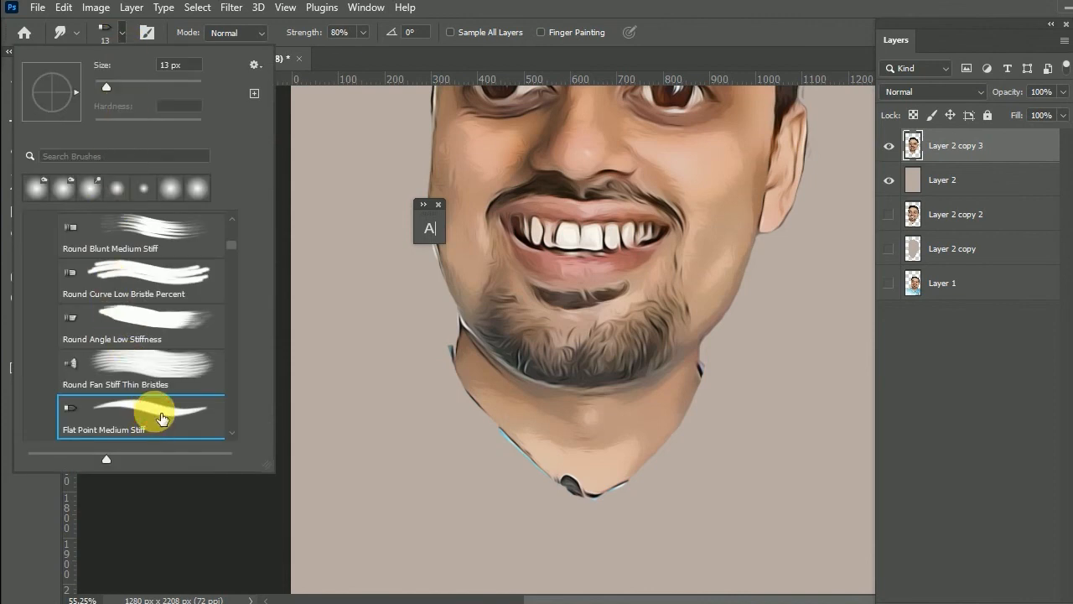
pyautogui.scroll(8, 144, 352)
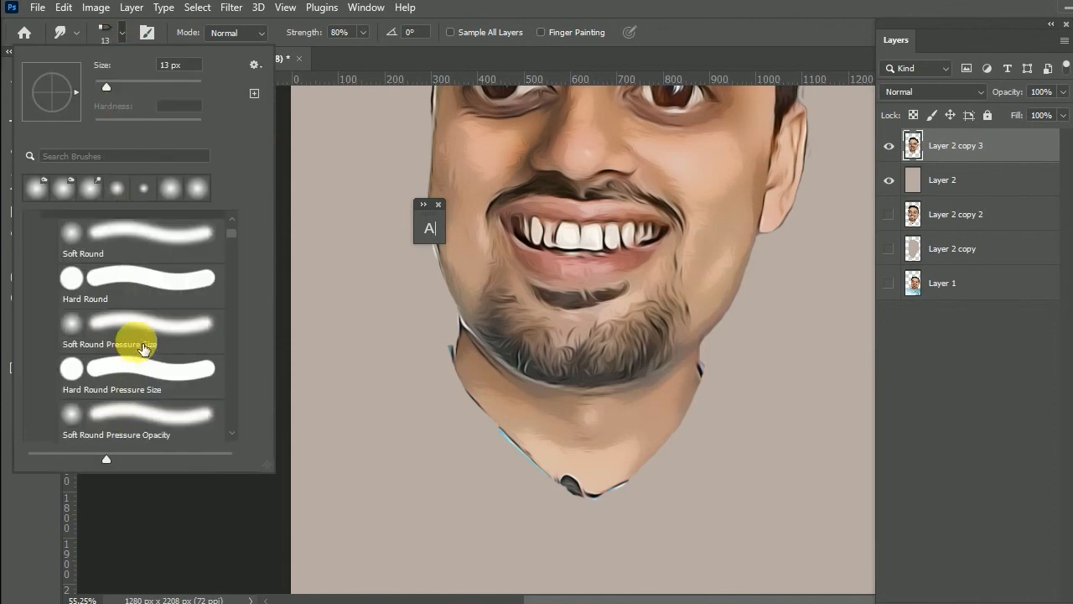
pyautogui.scroll(4, 141, 345)
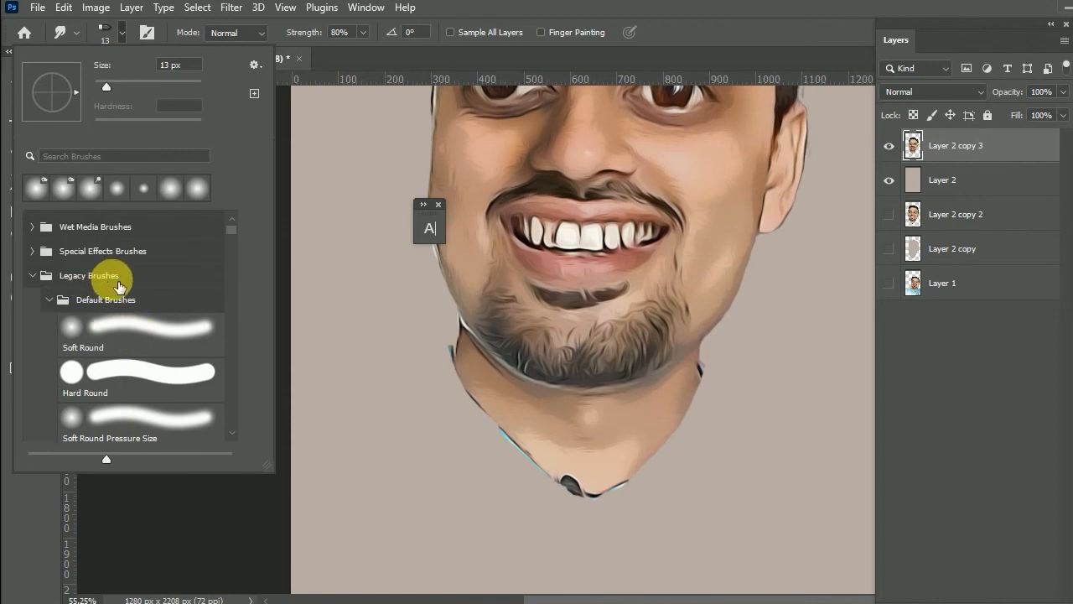
pyautogui.scroll(-6, 172, 335)
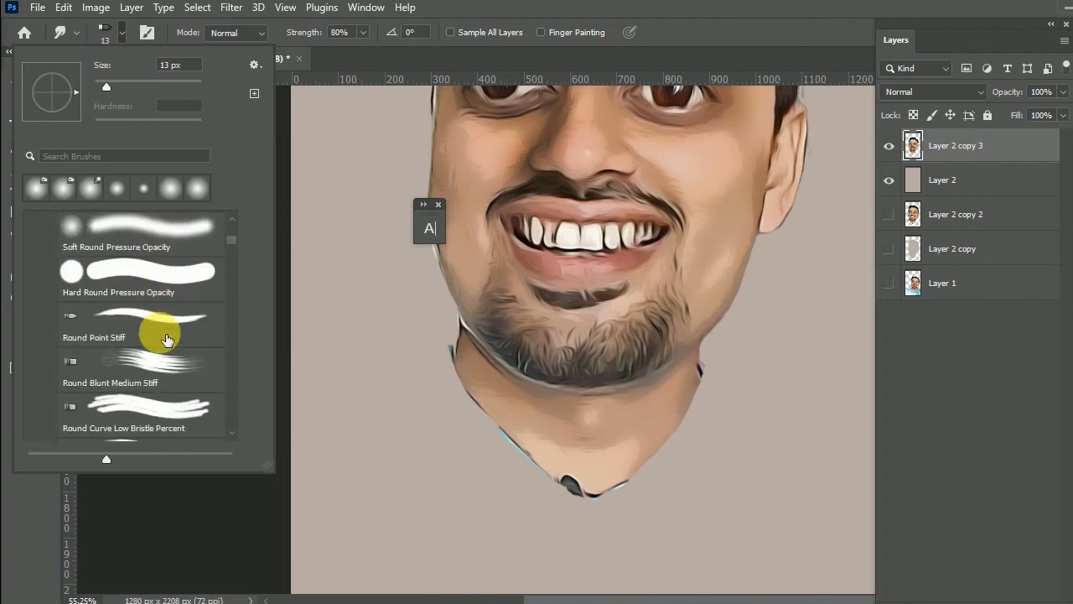
pyautogui.click(134, 338)
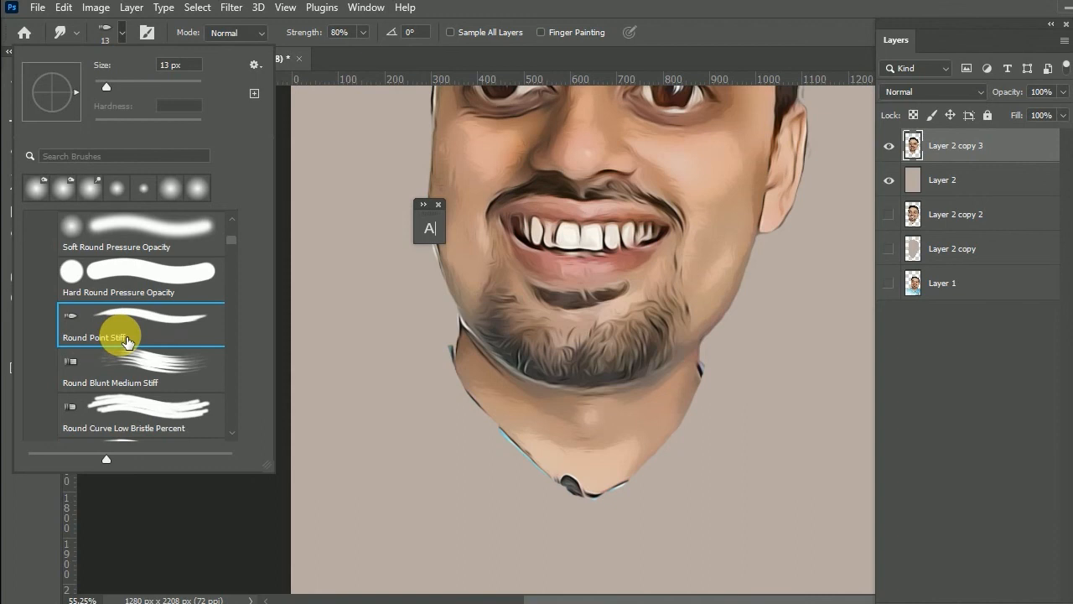
pyautogui.click(463, 411)
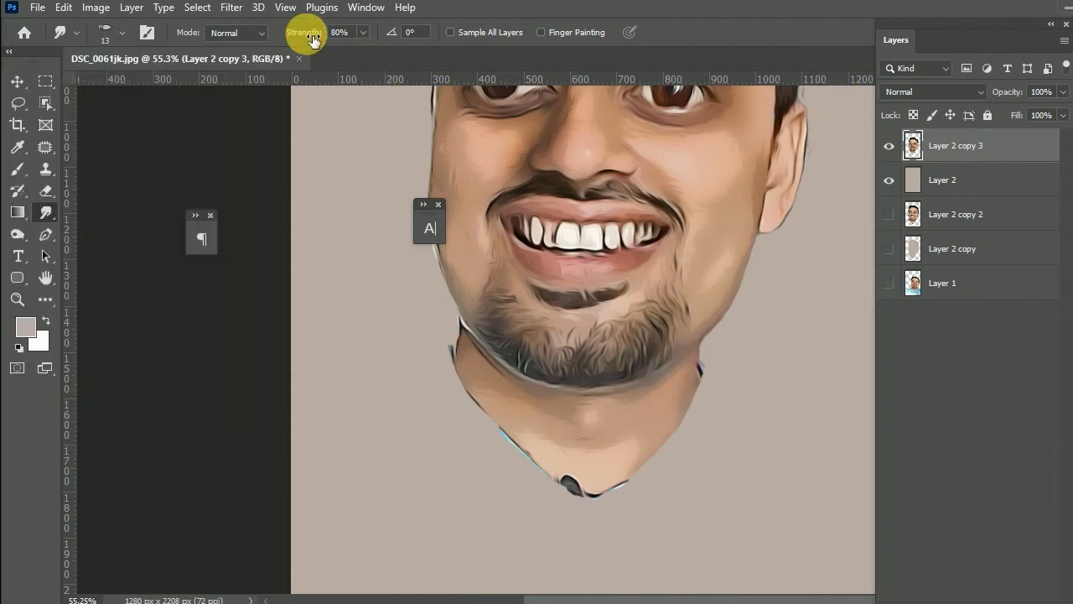
# Smudge the cut edge of the neck outward in short downward strokes, raising the brush size to 27 px and lowering the strength to 78%.
pyautogui.moveTo(573, 486); pyautogui.dragTo(582, 527)
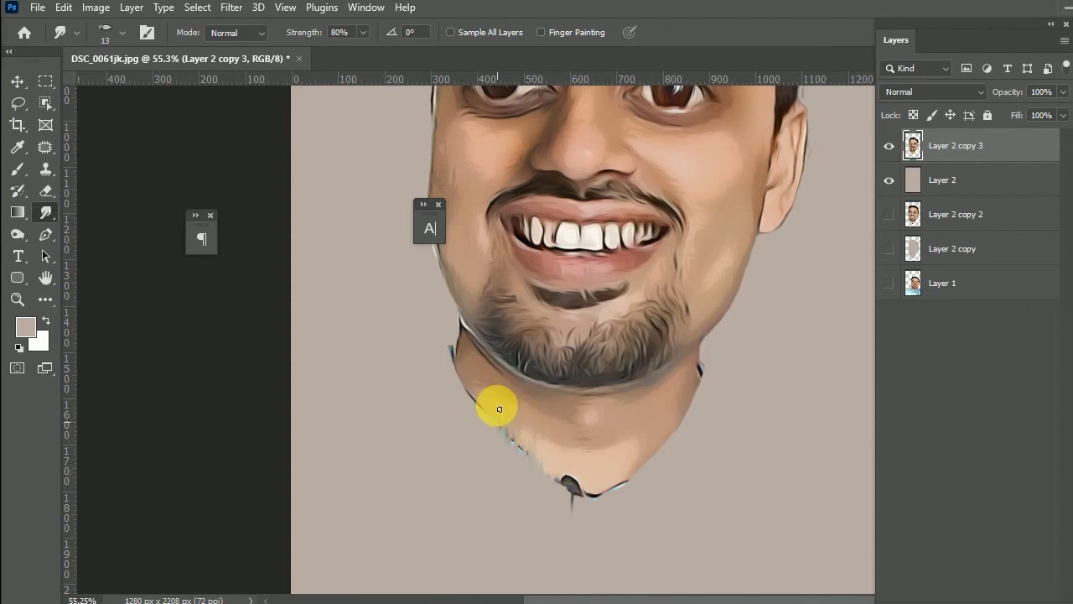
pyautogui.moveTo(468, 438); pyautogui.dragTo(478, 449)
pyautogui.moveTo(470, 375); pyautogui.dragTo(455, 398)
pyautogui.moveTo(591, 488); pyautogui.dragTo(622, 521)
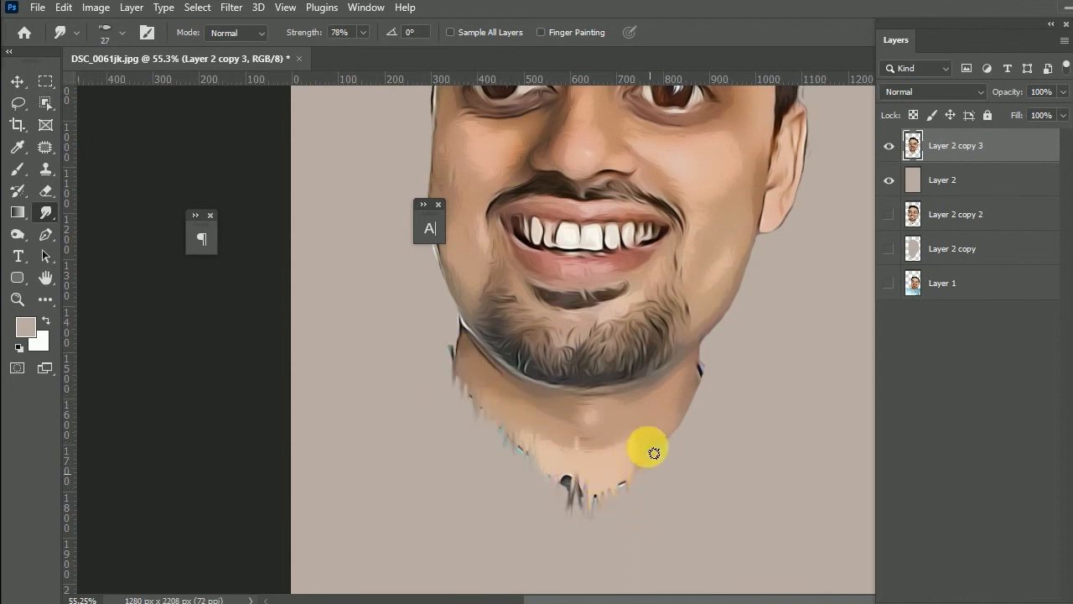
pyautogui.moveTo(699, 426); pyautogui.dragTo(789, 436)
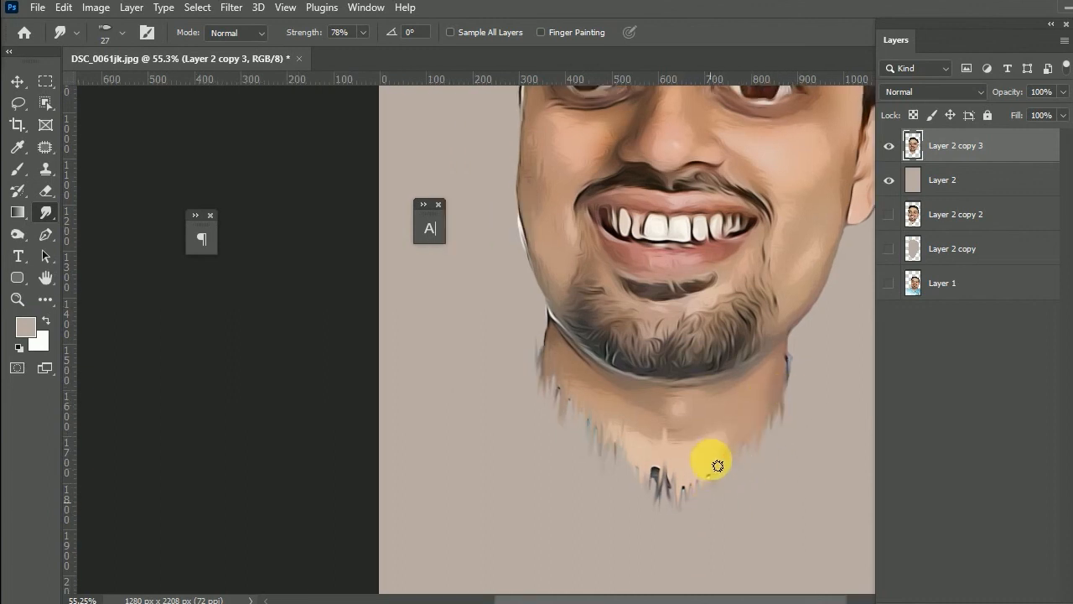
pyautogui.scroll(6, 701, 470)
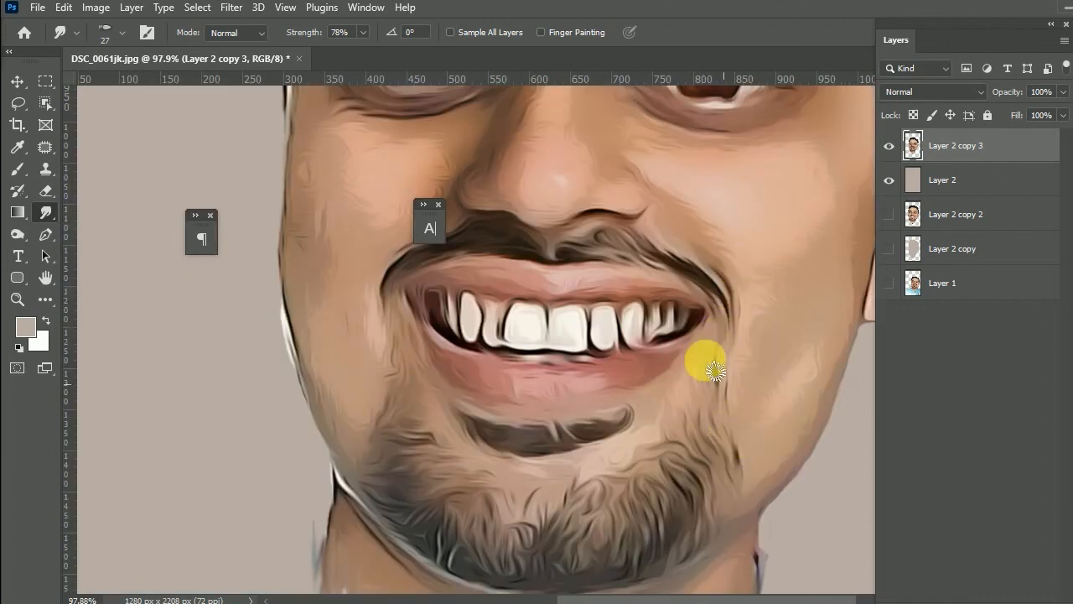
pyautogui.moveTo(677, 321); pyautogui.dragTo(675, 431)
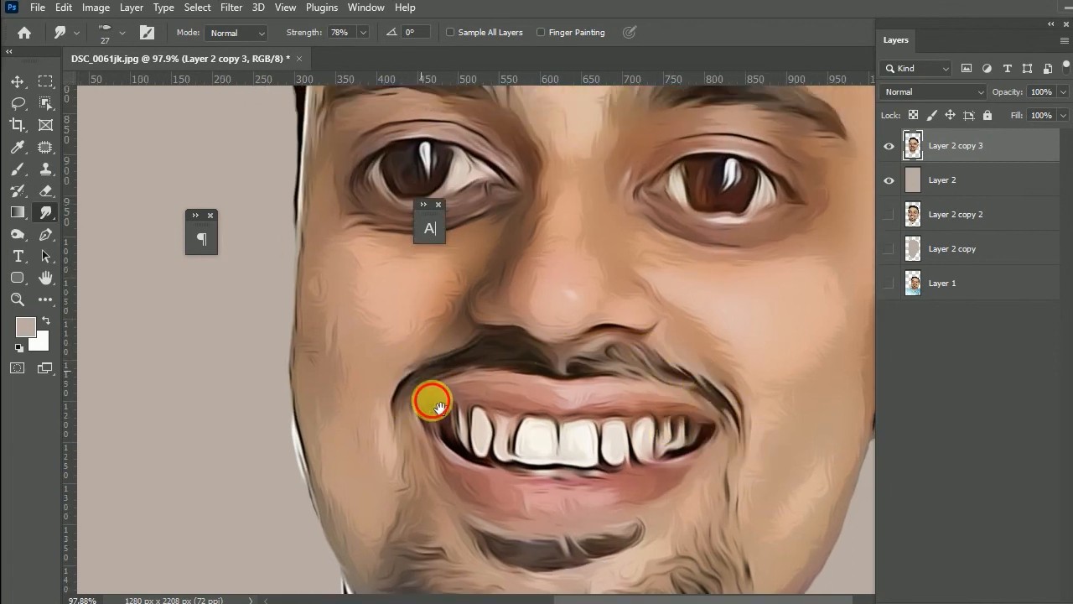
pyautogui.moveTo(431, 403); pyautogui.dragTo(451, 515)
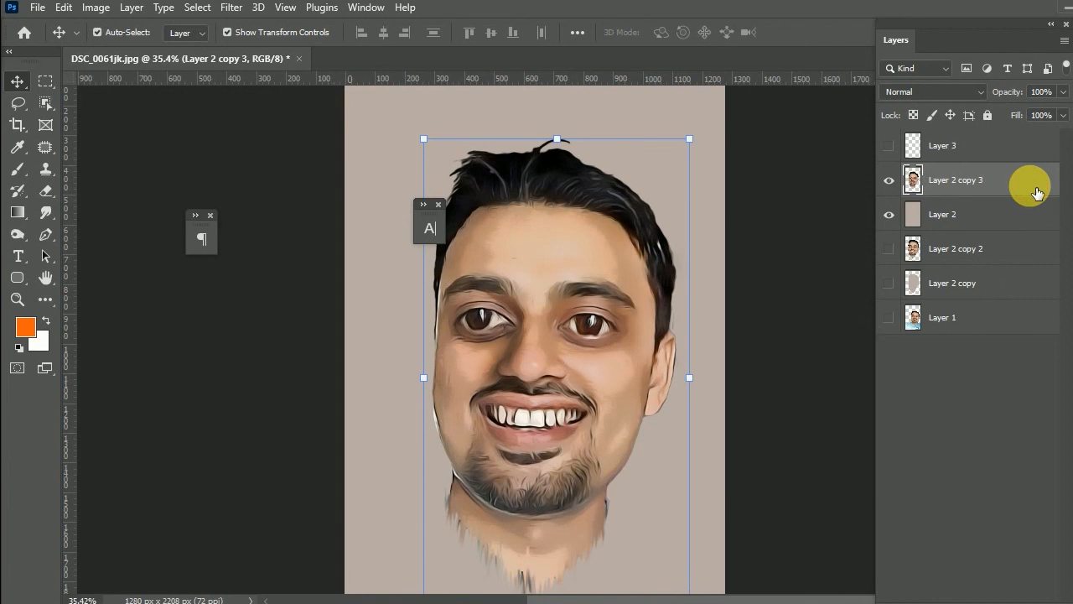
# Add a Drop Shadow to Layer 2 copy 3 with 93% opacity, angle 9°, distance 6 px, size 35 px and global light off.
pyautogui.doubleClick(1038, 193)
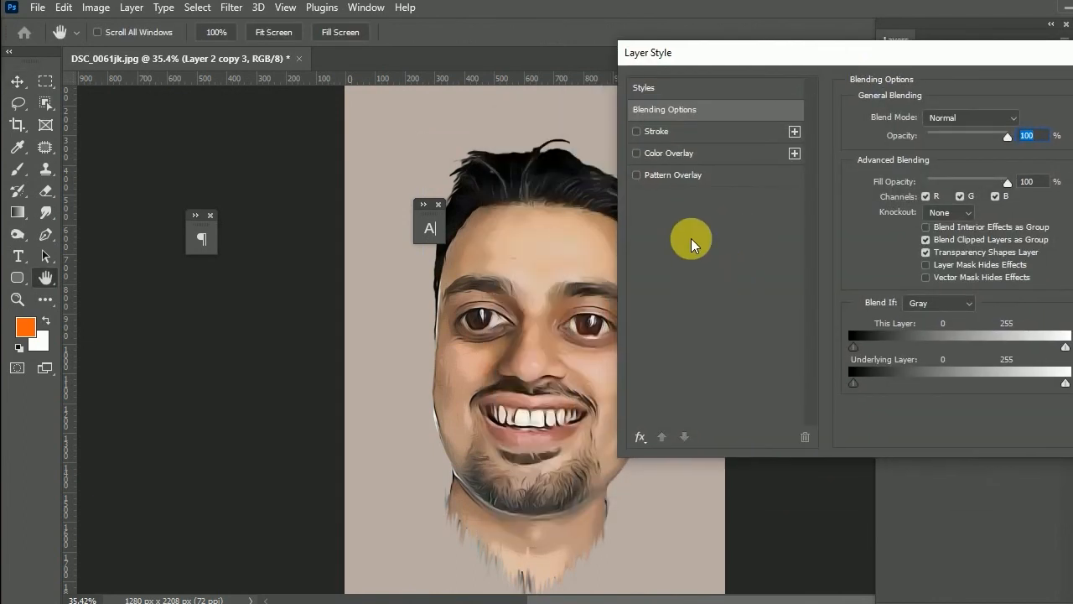
pyautogui.moveTo(557, 361); pyautogui.dragTo(556, 361)
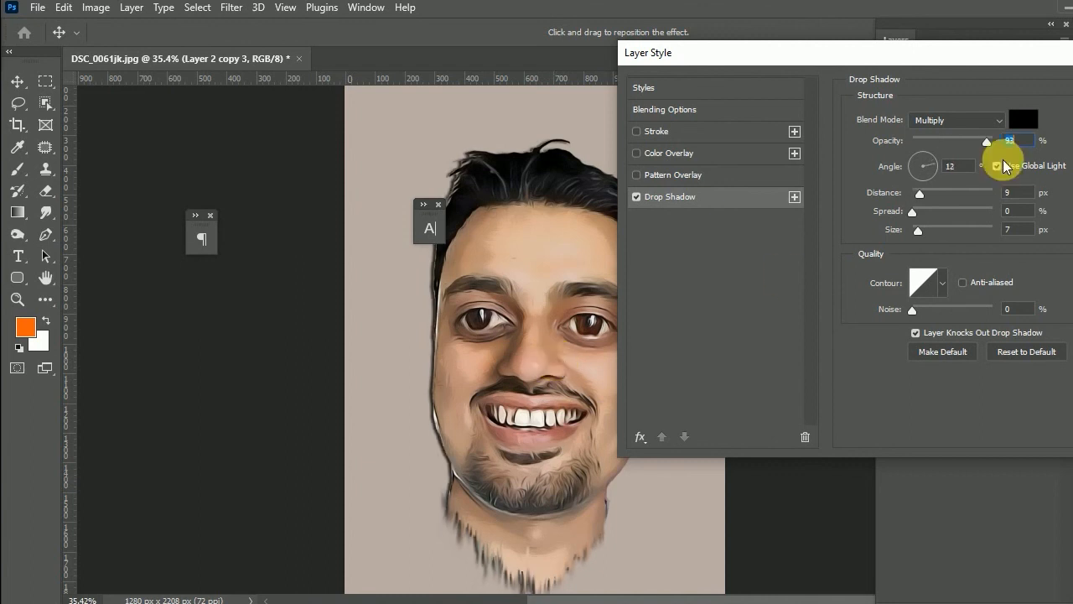
pyautogui.click(1004, 166)
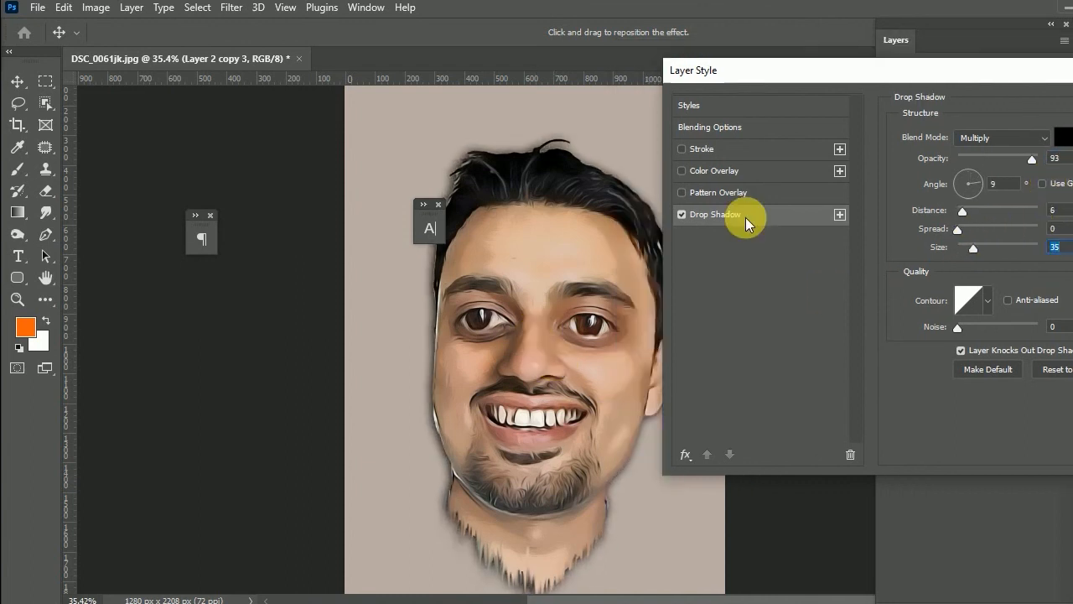
# Add a yellow Outer Glow in Screen mode to Layer 2 copy 3, with size 101 px and increased opacity.
pyautogui.click(686, 455)
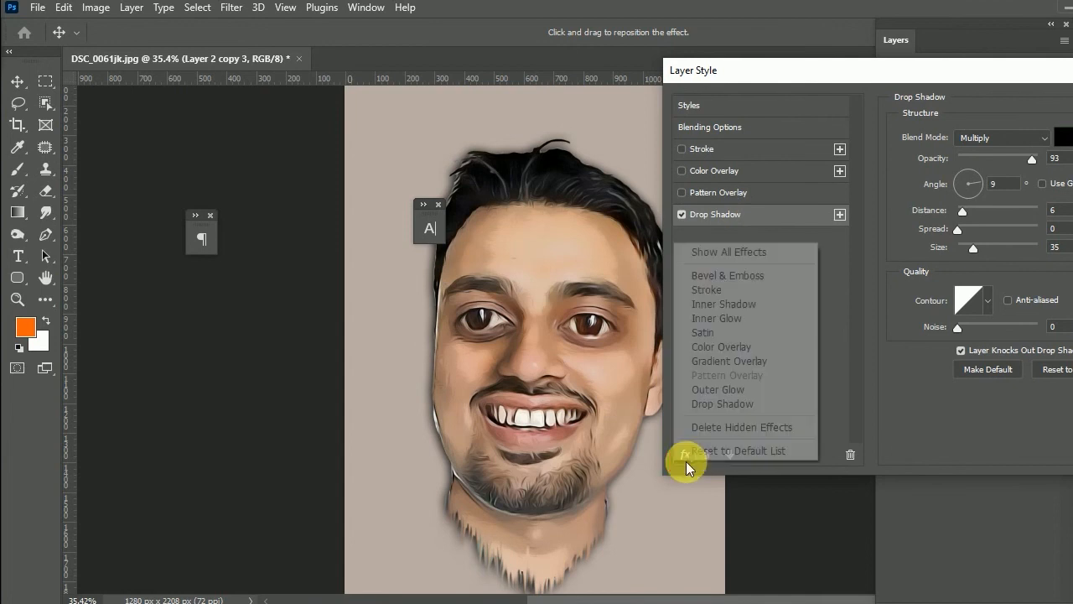
pyautogui.click(718, 389)
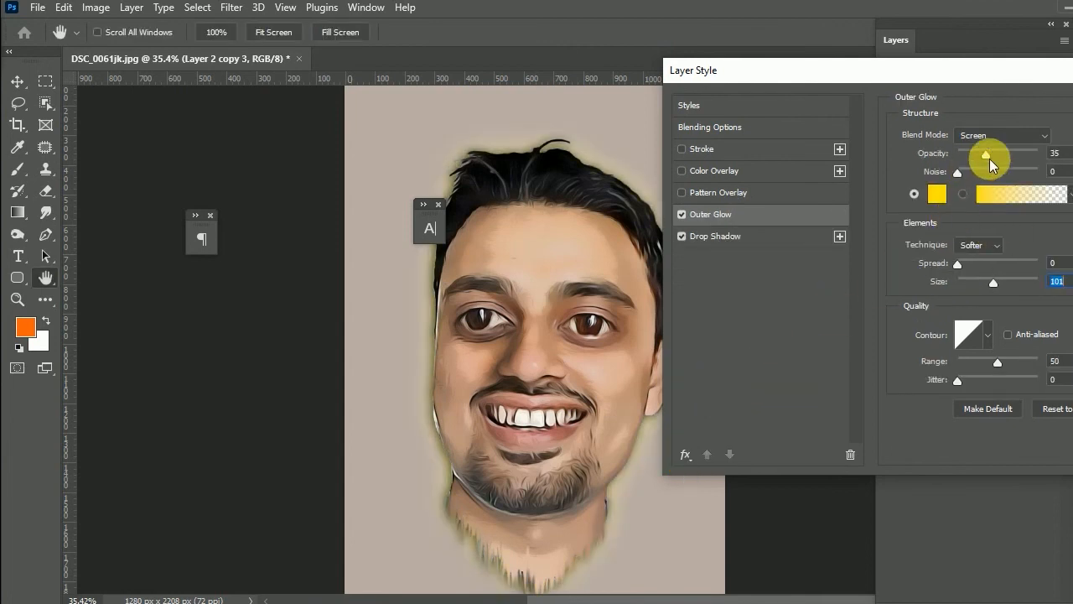
pyautogui.moveTo(998, 154); pyautogui.dragTo(1002, 153)
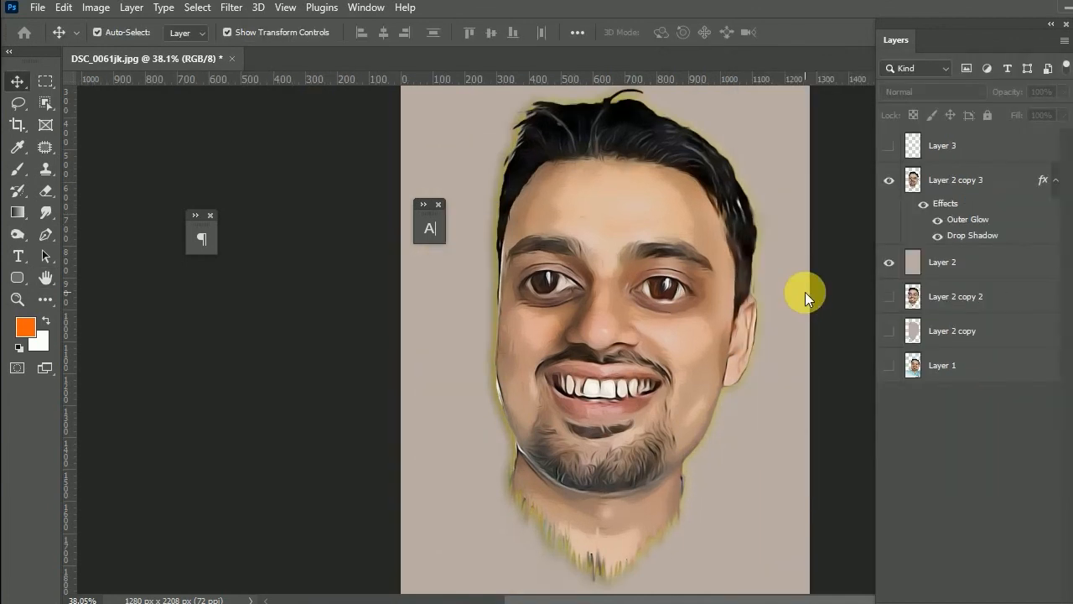
# Export the finished portrait as a JPG image at 100% quality.
pyautogui.hotkey('ctrl', 'alt', 'shift', 'w')
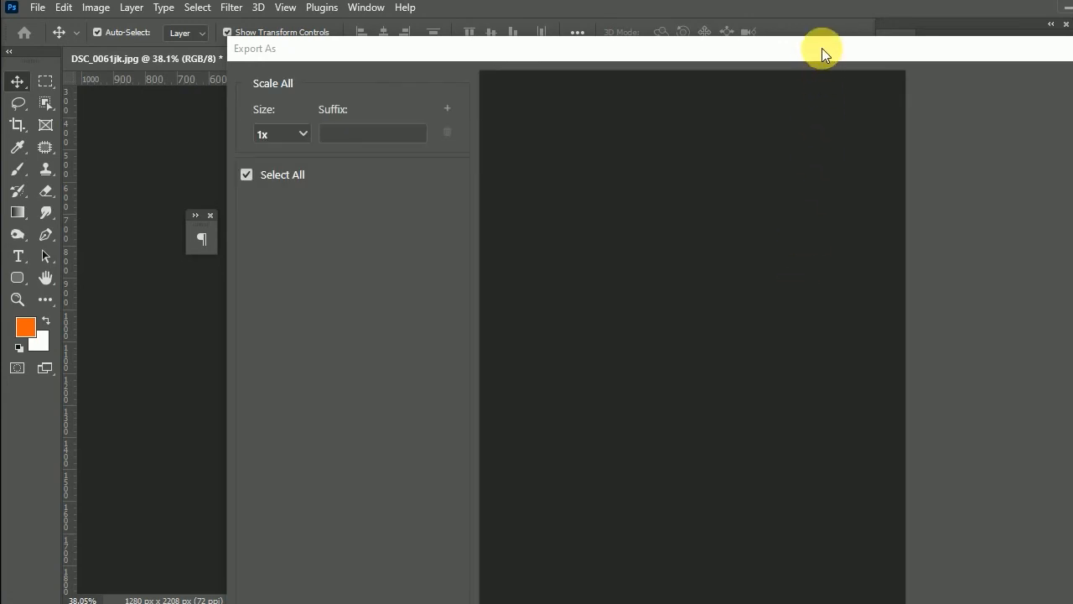
pyautogui.moveTo(697, 16); pyautogui.dragTo(730, 25)
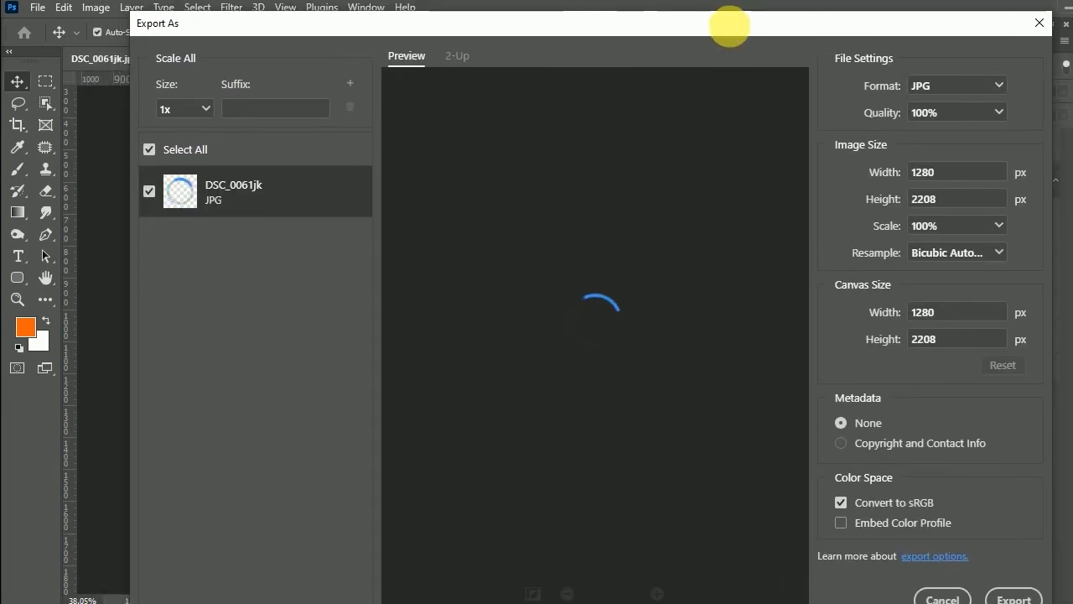